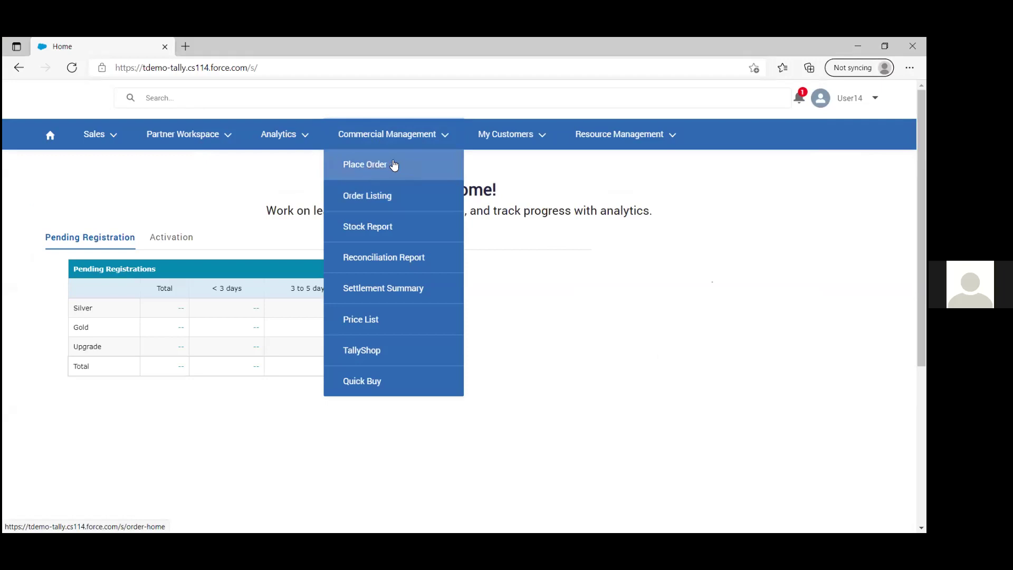
Step: Start a New Product order from Commercial Management > Place Order
left_click(390, 135)
left_click(390, 135)
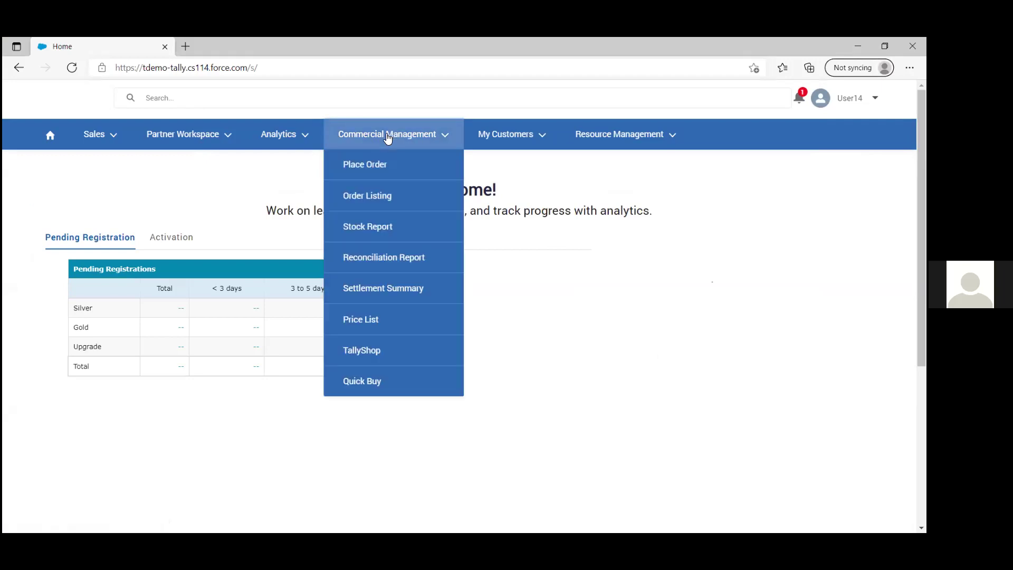
left_click(370, 164)
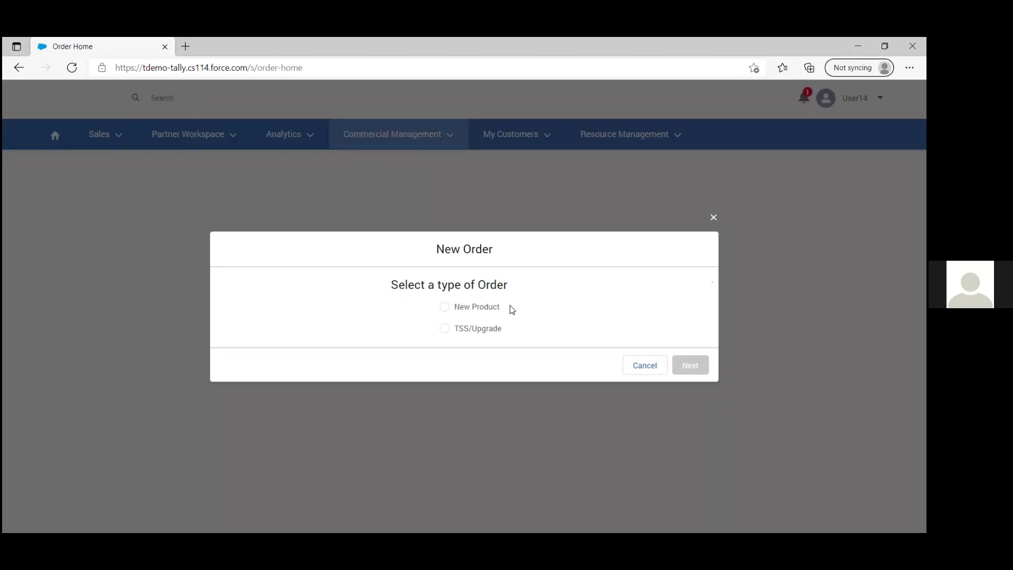
left_click(447, 308)
Step: Continue to the order form and select DistributorOne as the distributor
left_click(690, 365)
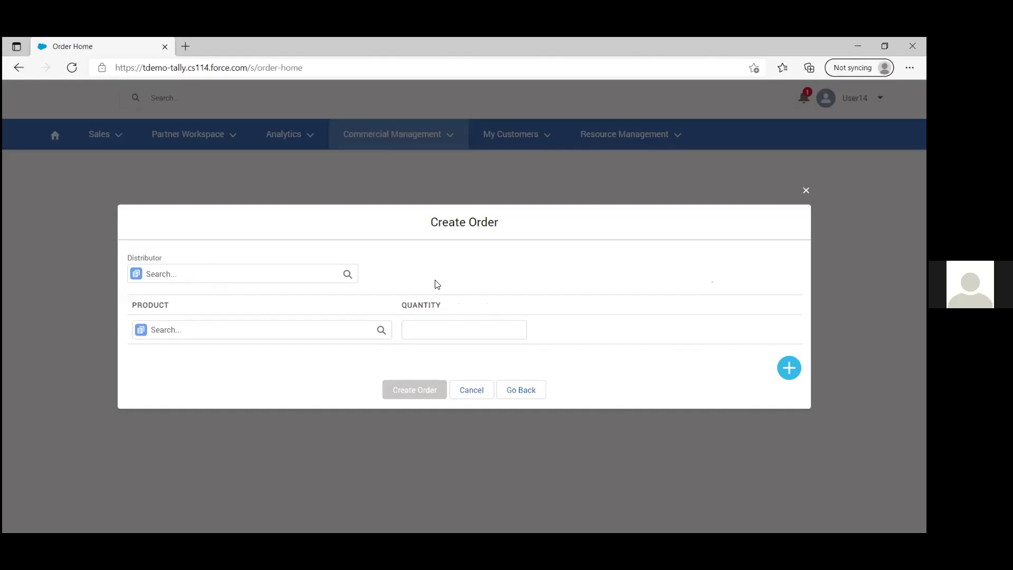
left_click(181, 269)
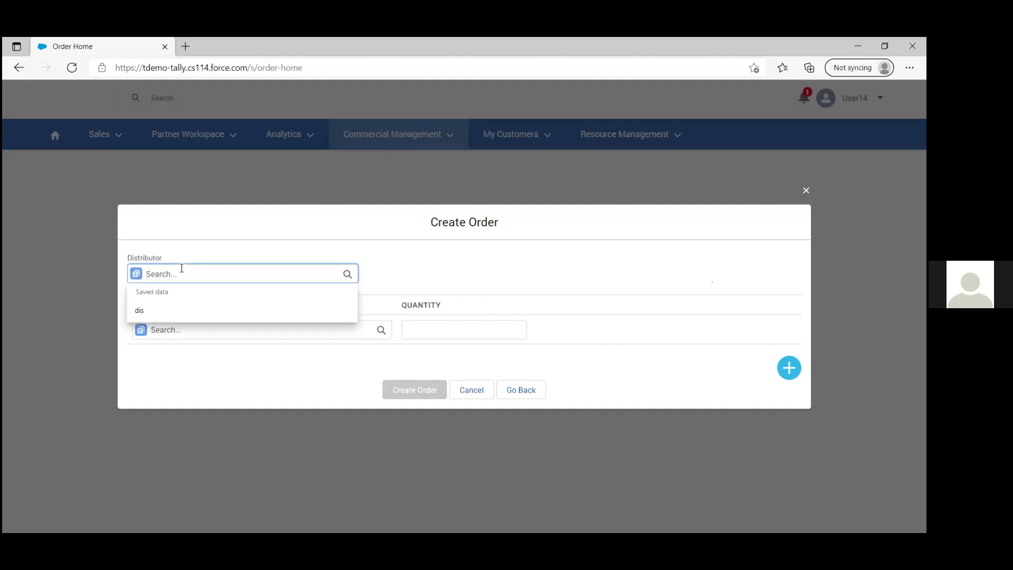
type("sitr")
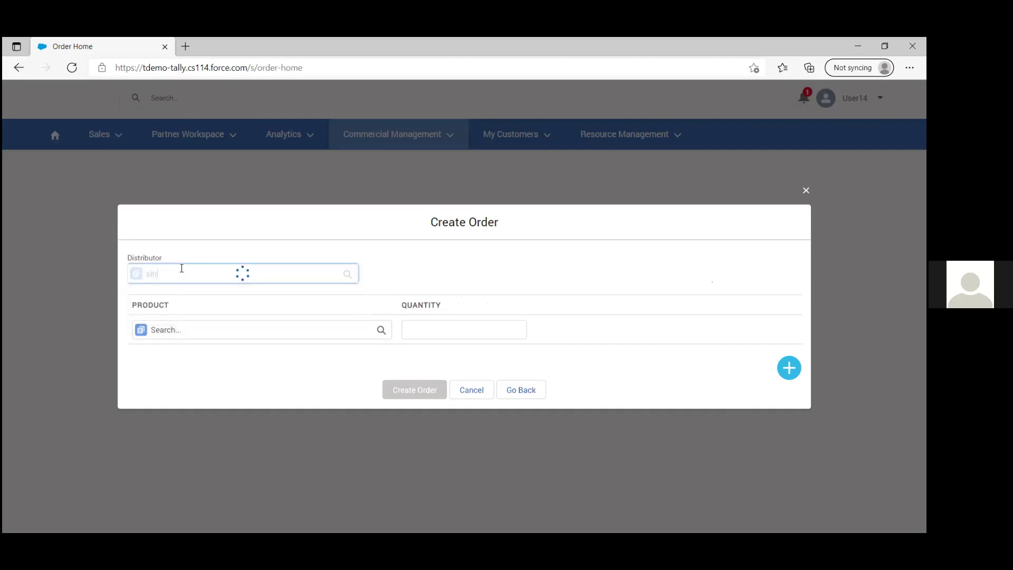
key("BackSpace")
key("BackSpace")
key("BackSpace")
type("distri")
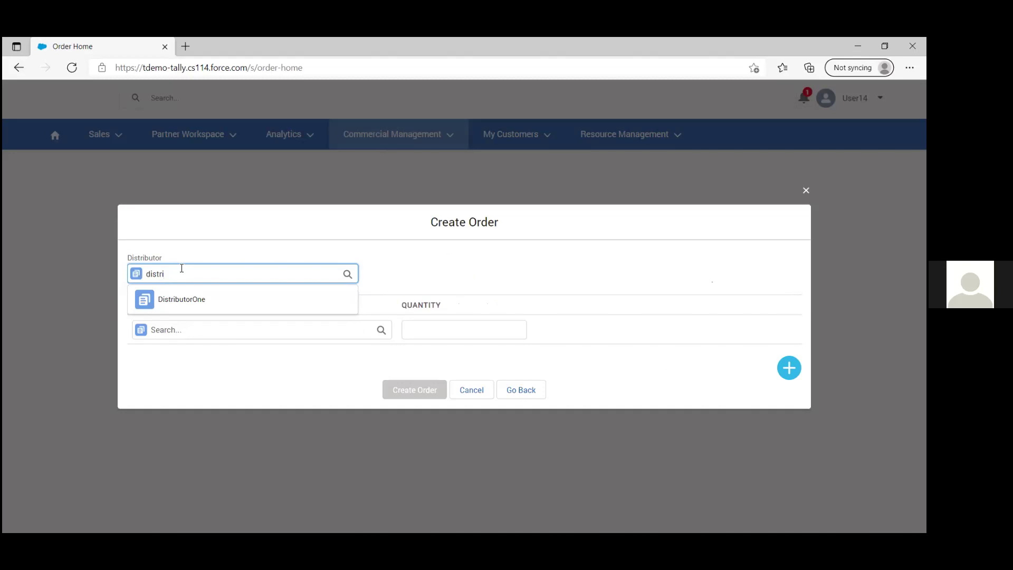
left_click(180, 299)
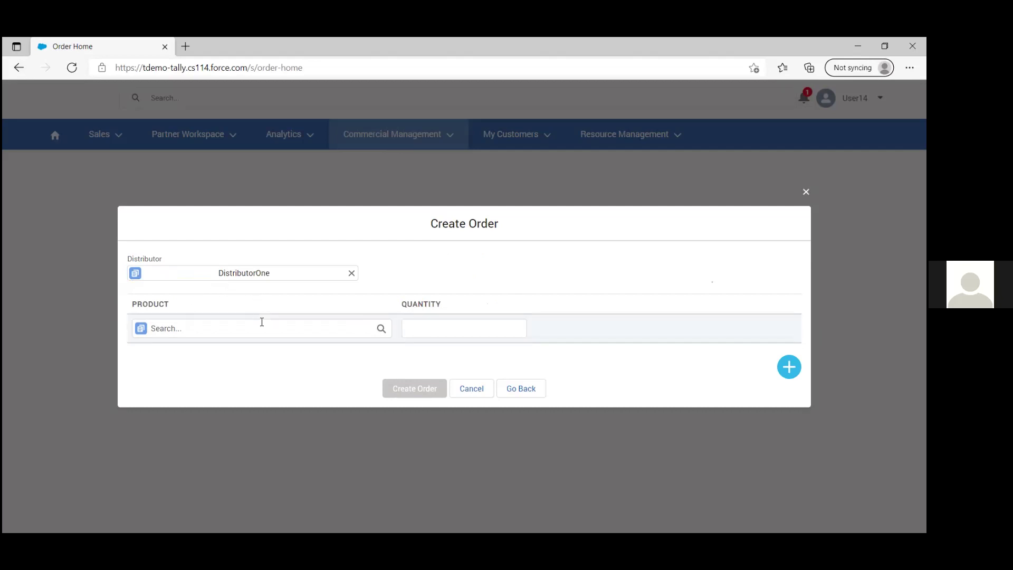
Step: Add TallyPrime Silver with quantity 2 and submit the order
left_click(204, 326)
type("tallyp")
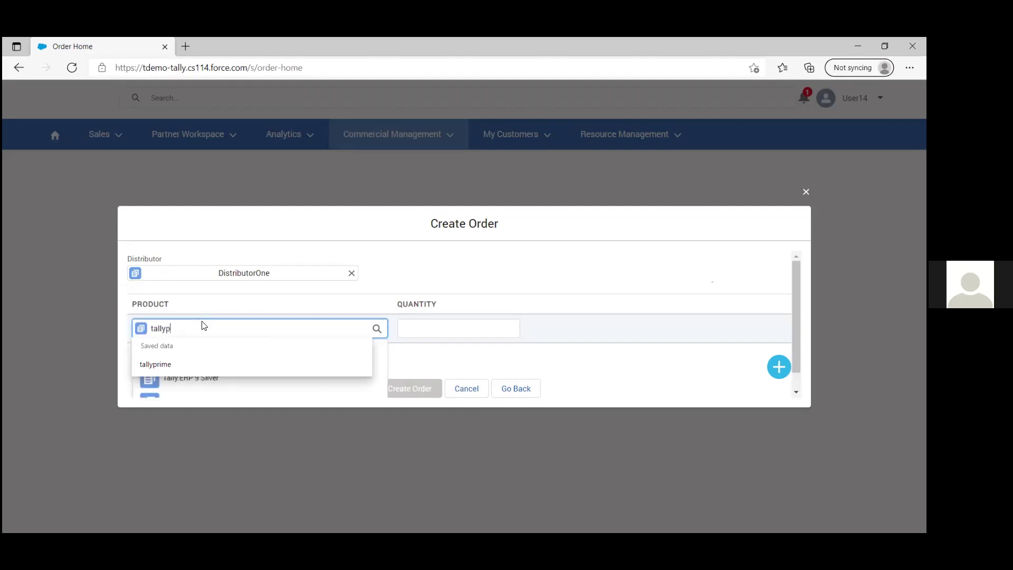
type("rime")
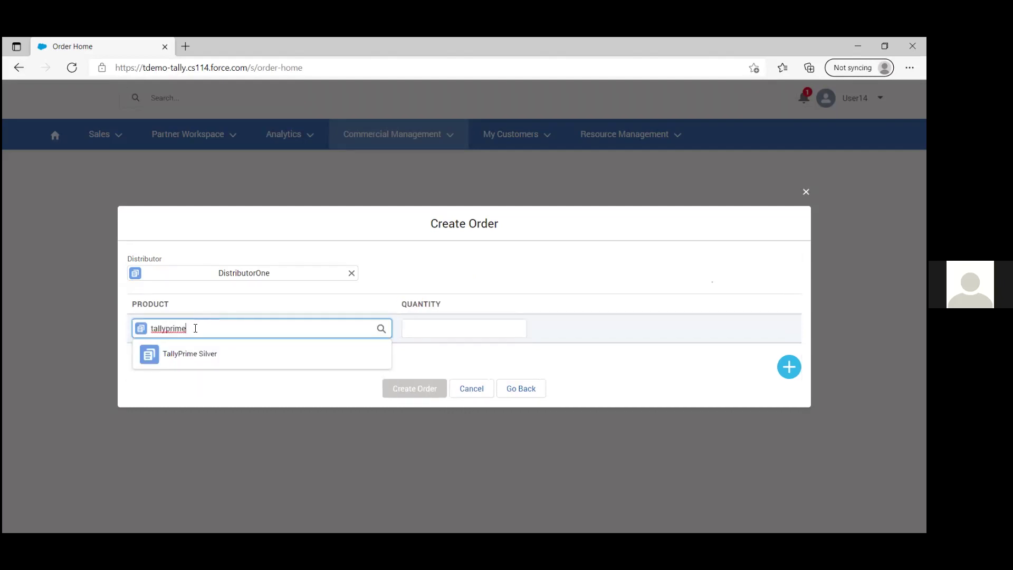
left_click(198, 356)
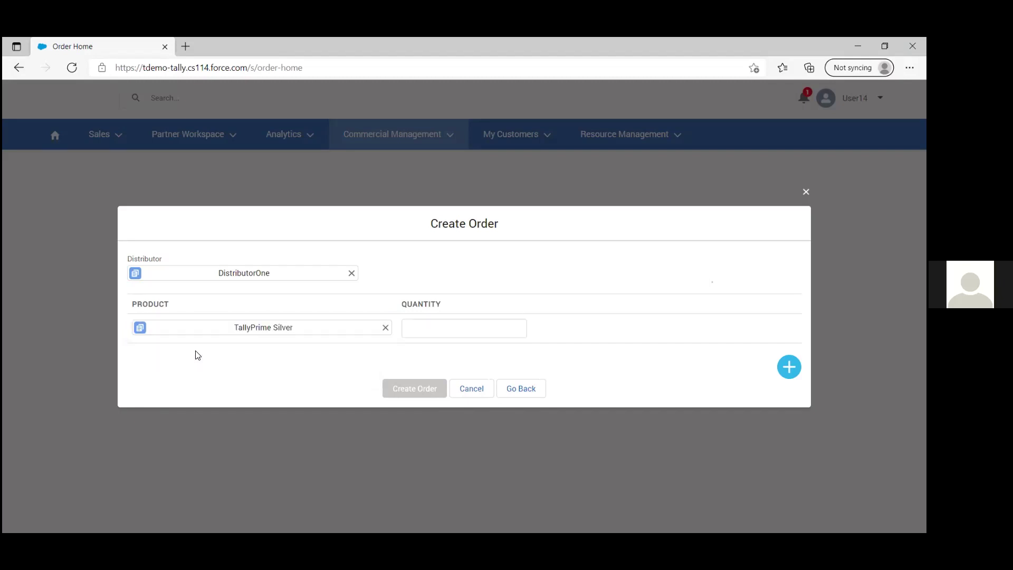
left_click(439, 326)
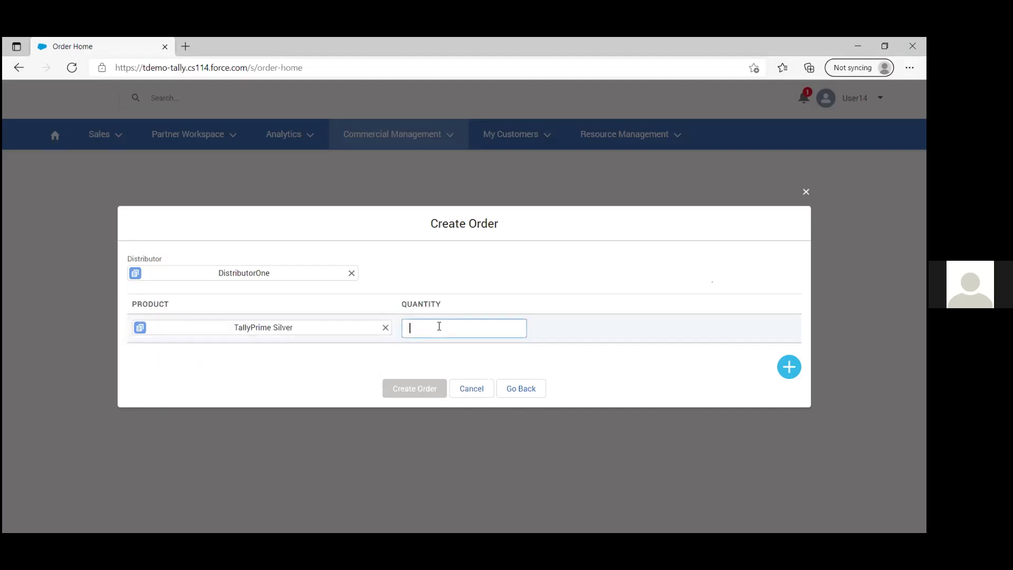
type("2")
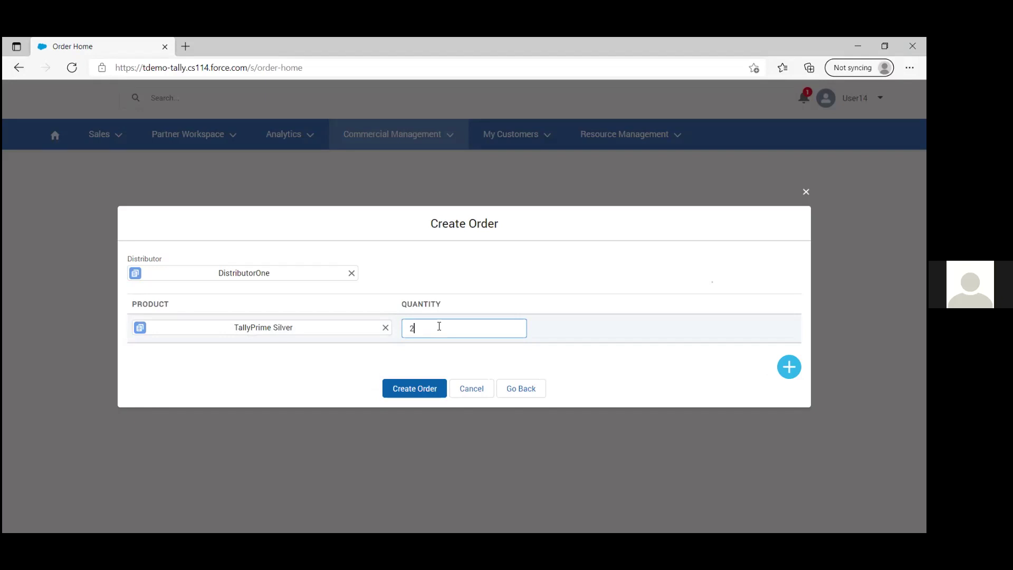
left_click(413, 389)
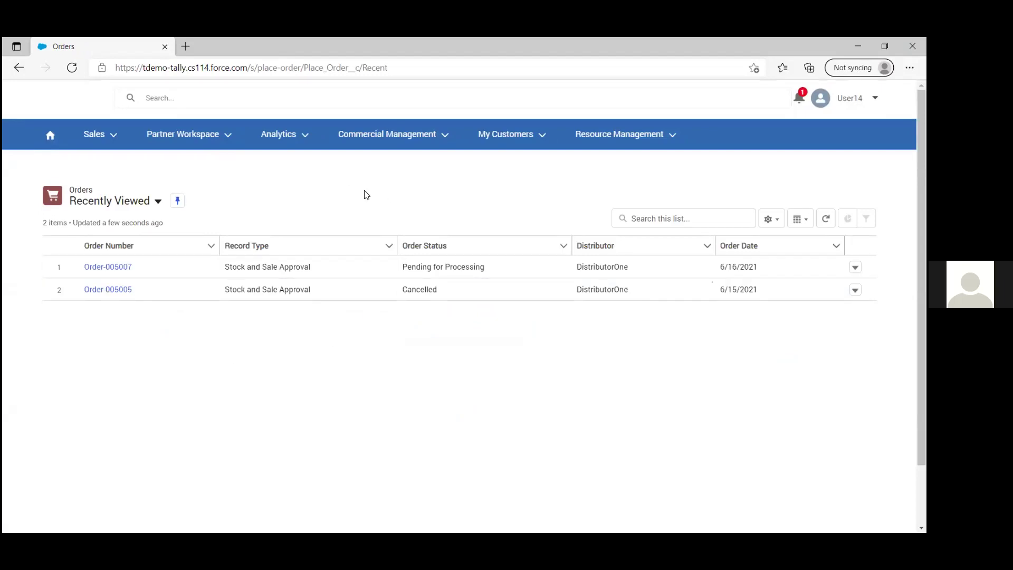
Step: Open Order Listing and refresh it to see Order-005007 pending for processing
left_click(409, 137)
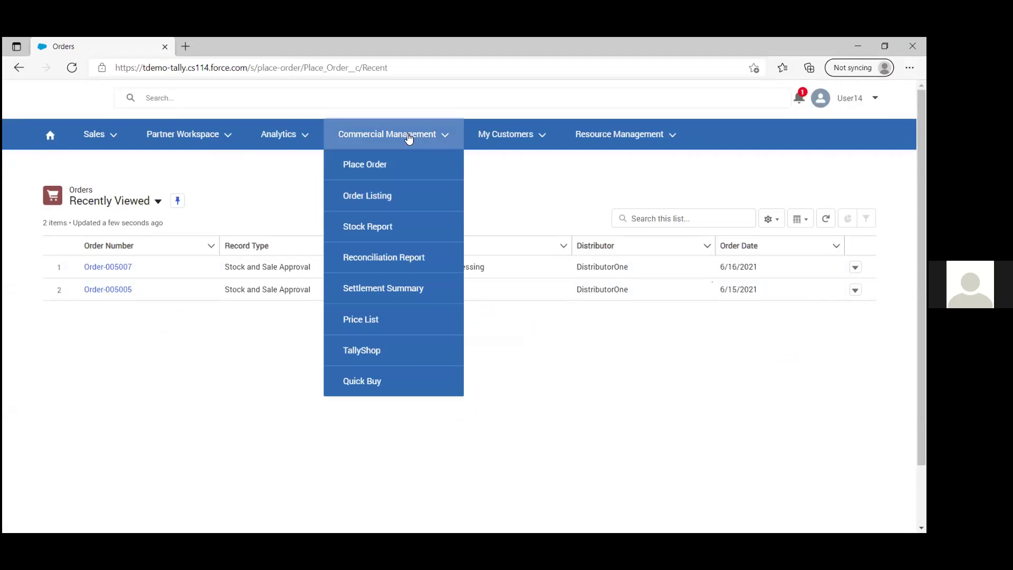
left_click(366, 203)
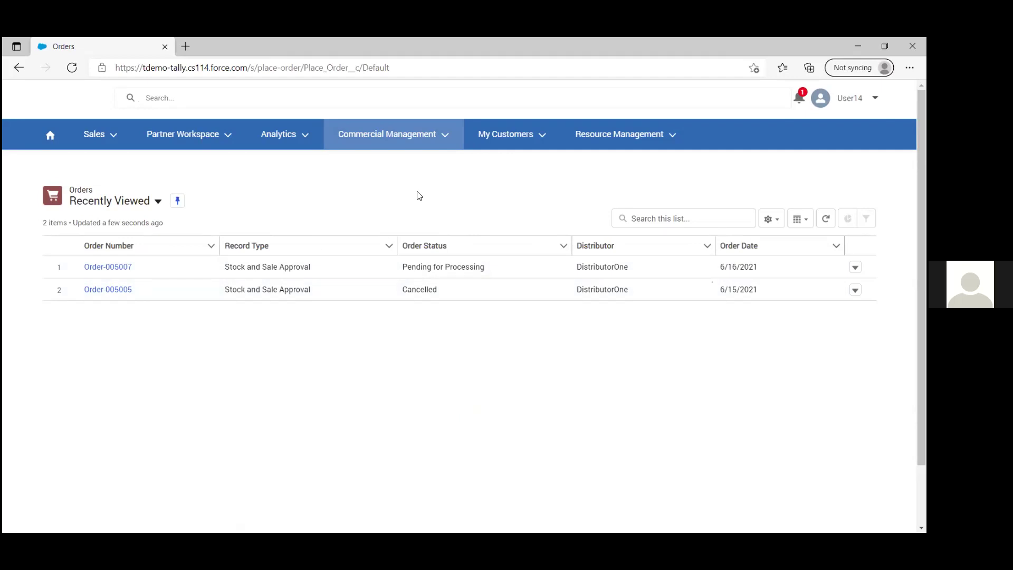
left_click(385, 134)
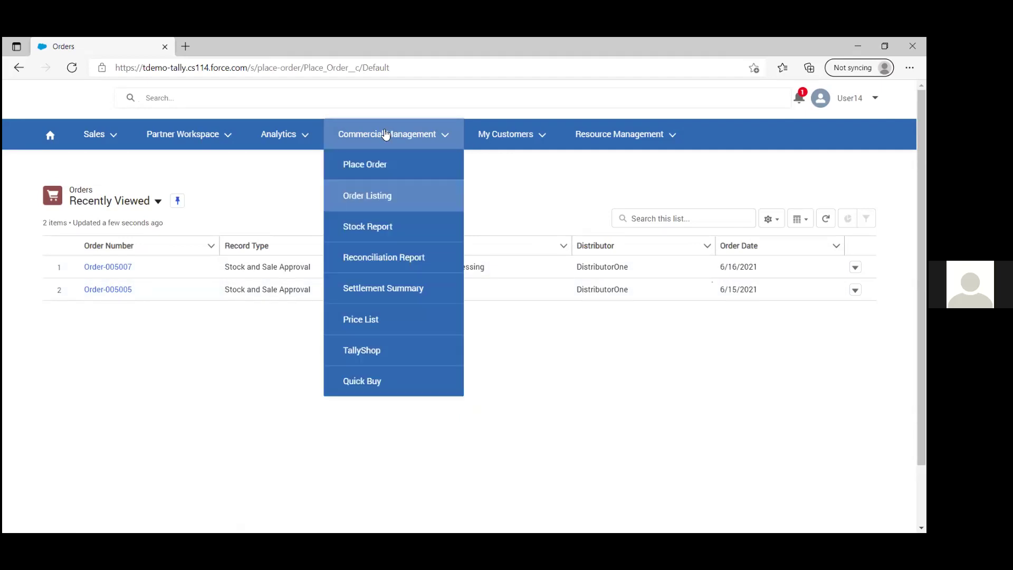
left_click(386, 192)
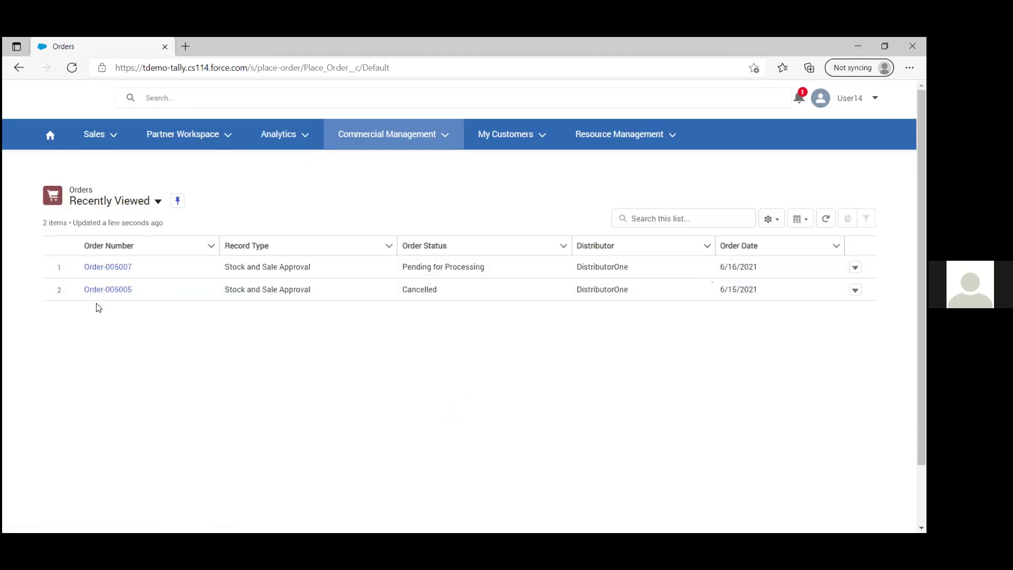
Step: Review cancelled Order-005005, return to Order Listing, then switch to the PowerPoint deck
left_click(106, 290)
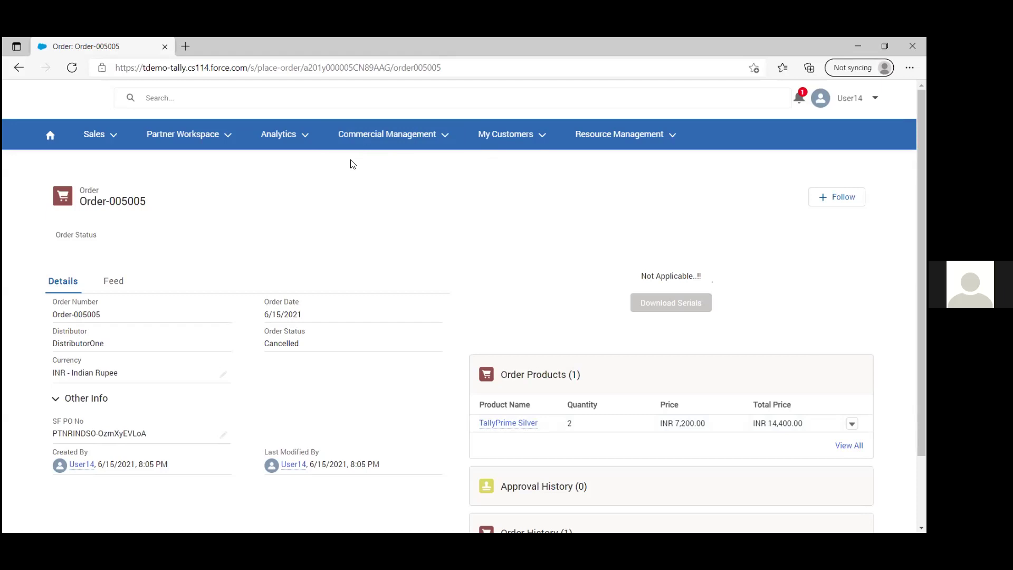
left_click(414, 138)
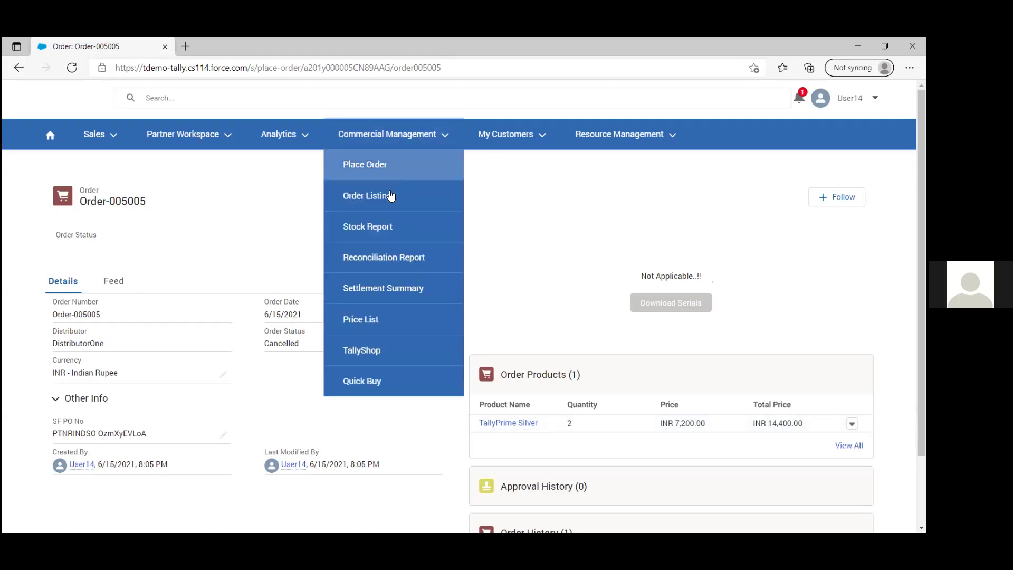
left_click(390, 196)
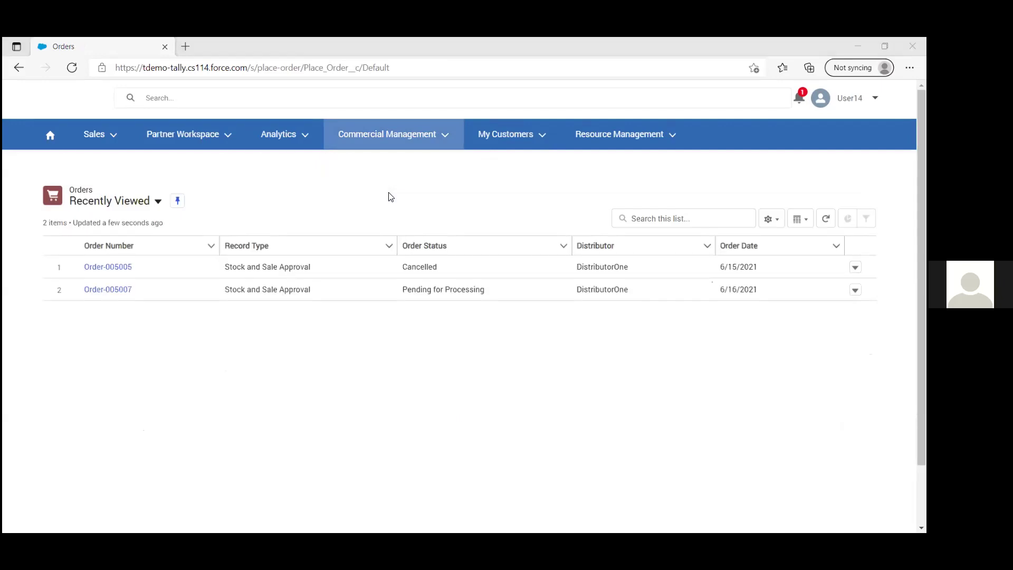
key("alt+Tab")
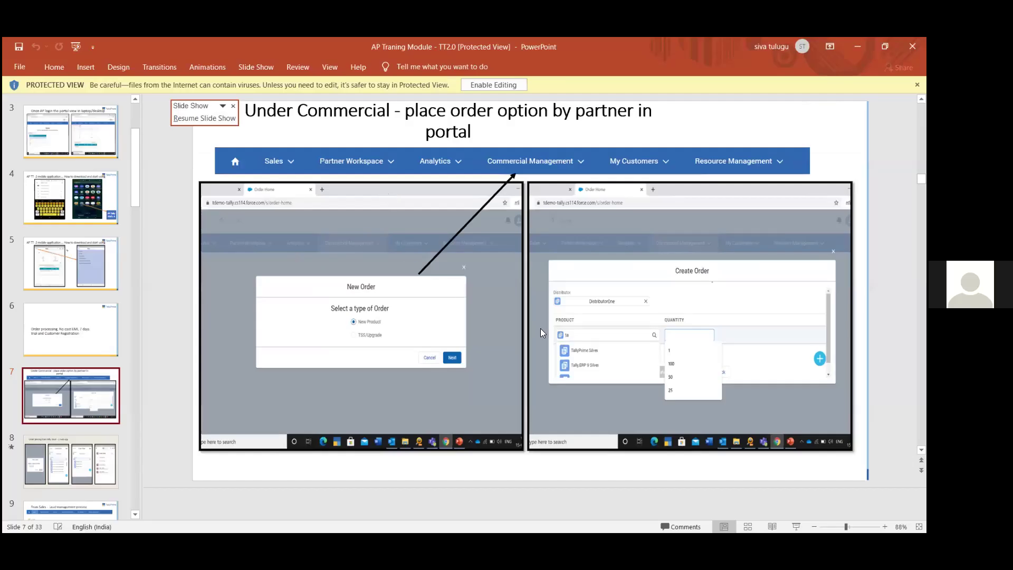
Step: Advance from slide 7 to slide 8, 'Order placing from Tally Track - 2 mob app'
key("Page_Down")
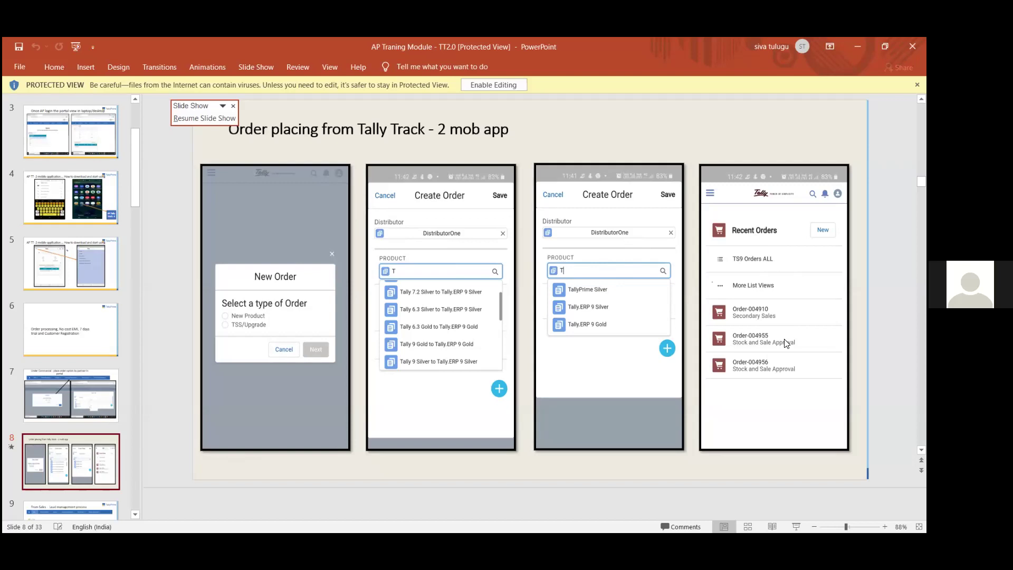
key("Page_Down")
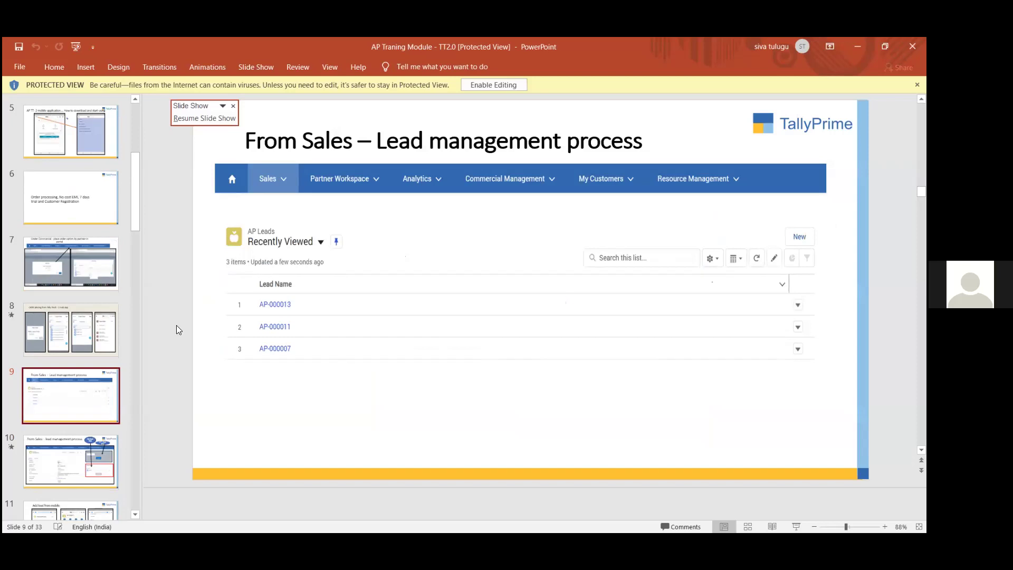
left_click(81, 340)
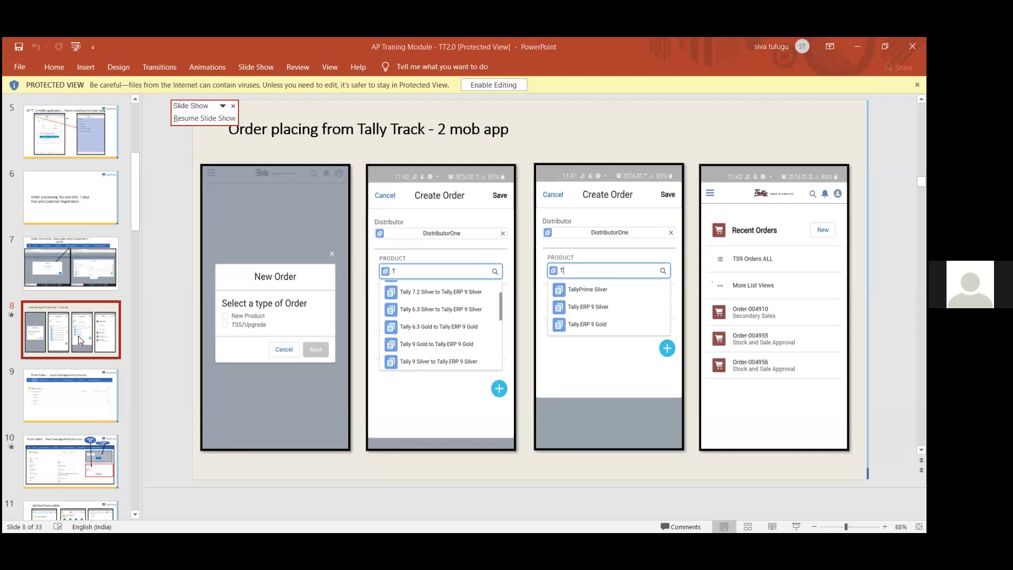
key("alt+Tab")
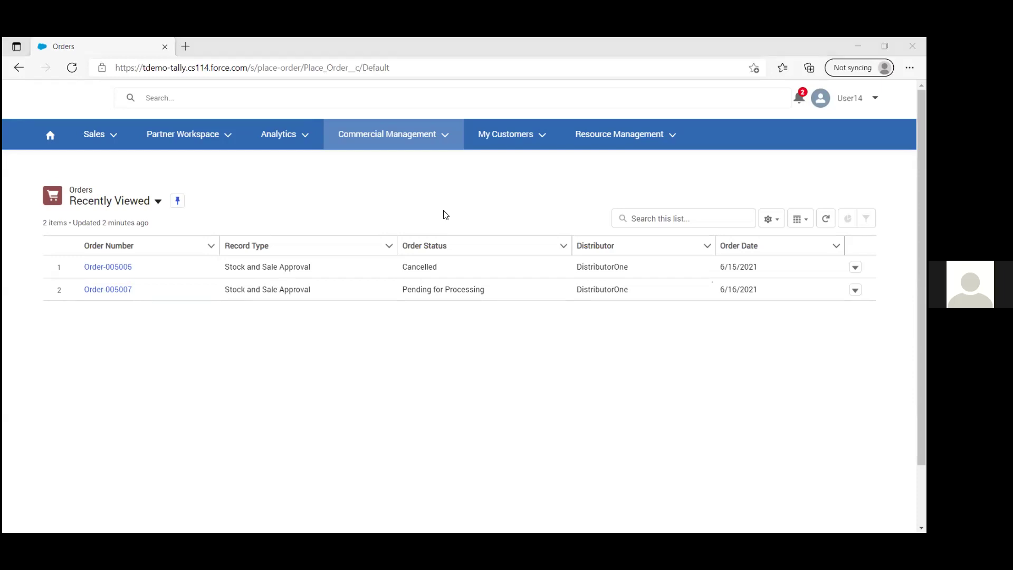
key("alt+Tab")
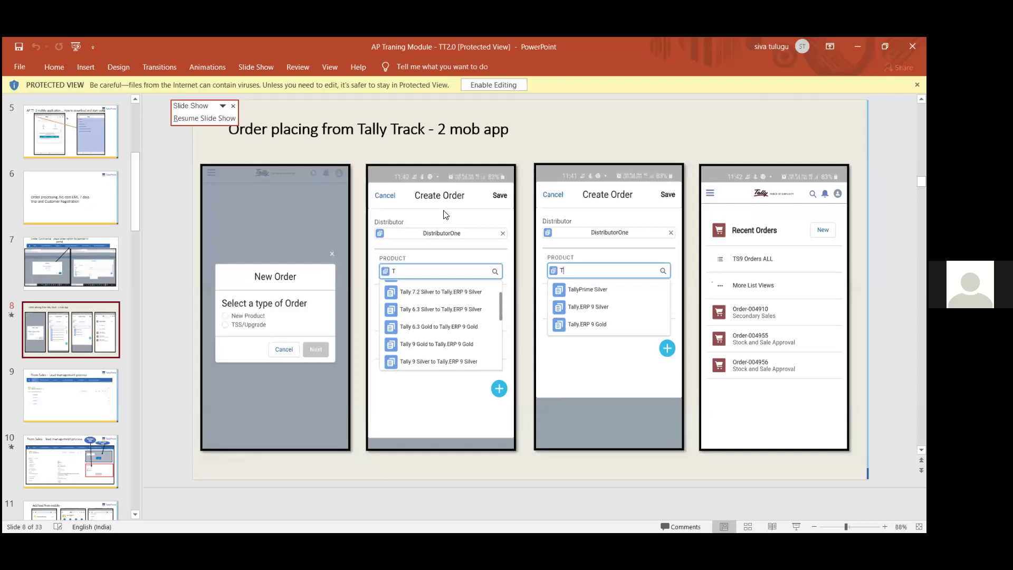
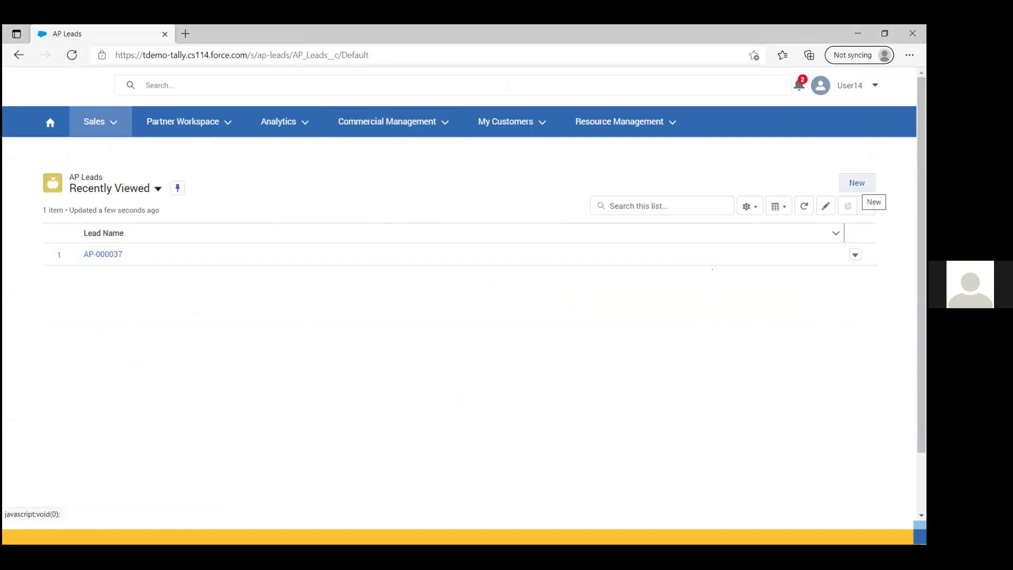
Step: Create a new AP Lead for company XYZ Technologies, entering the contact's full name and e-mail address
left_click(858, 183)
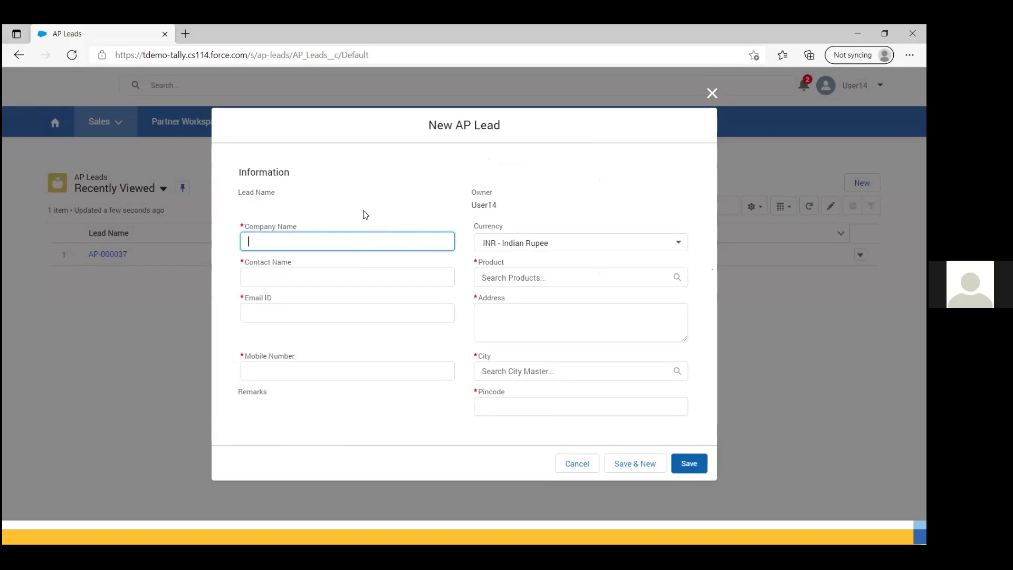
type("XYZ Technologies")
left_click(270, 271)
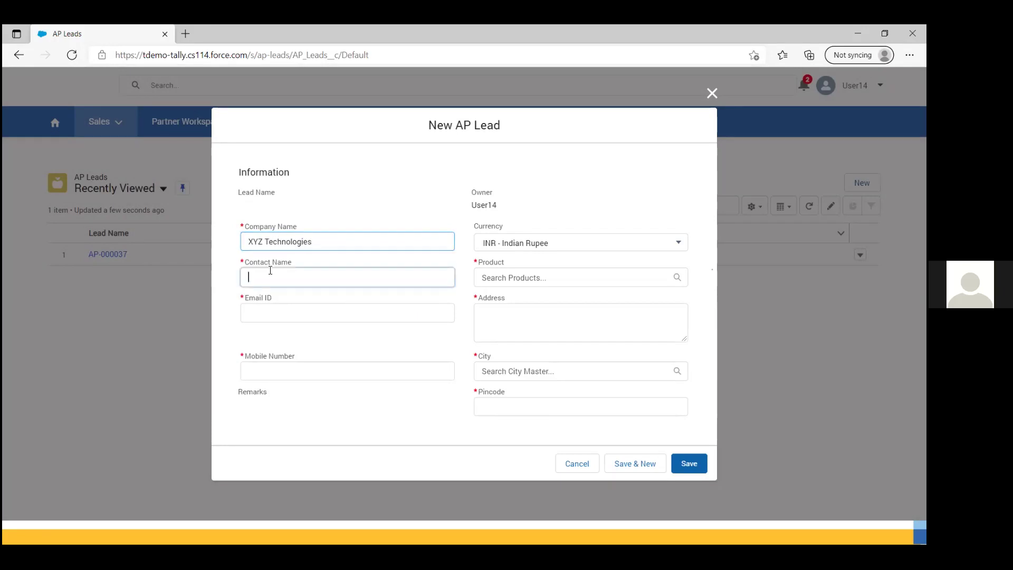
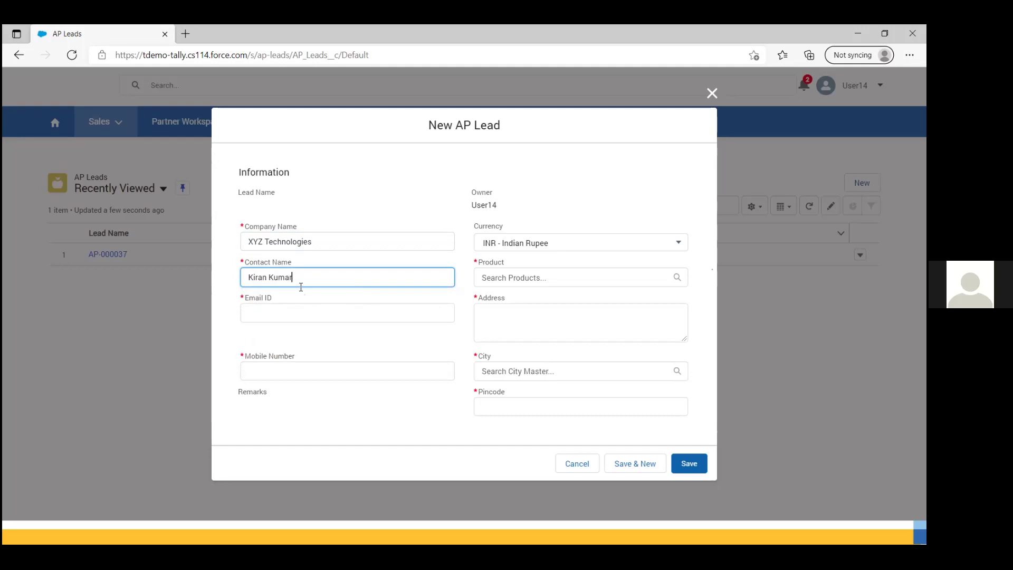
left_click(315, 323)
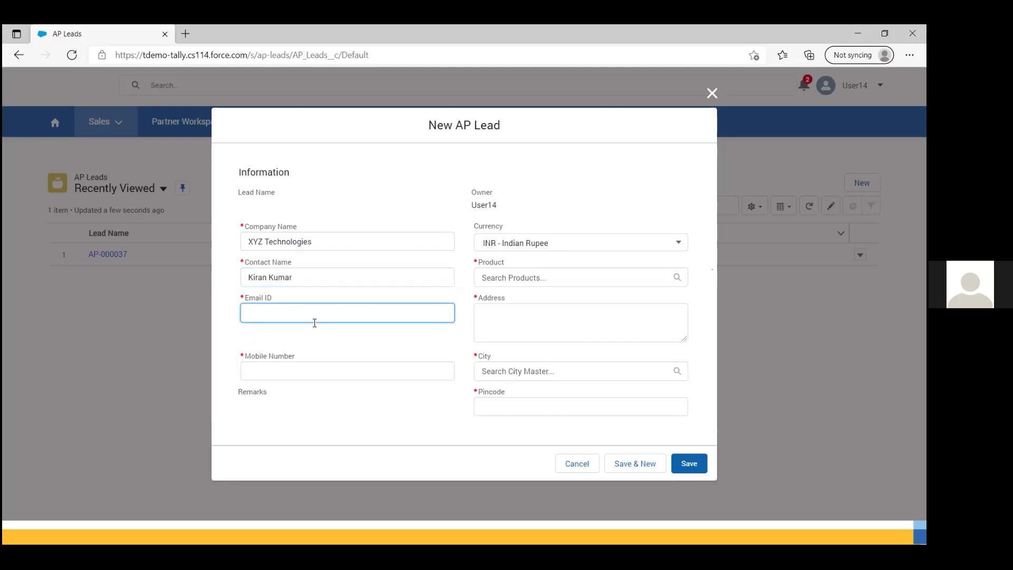
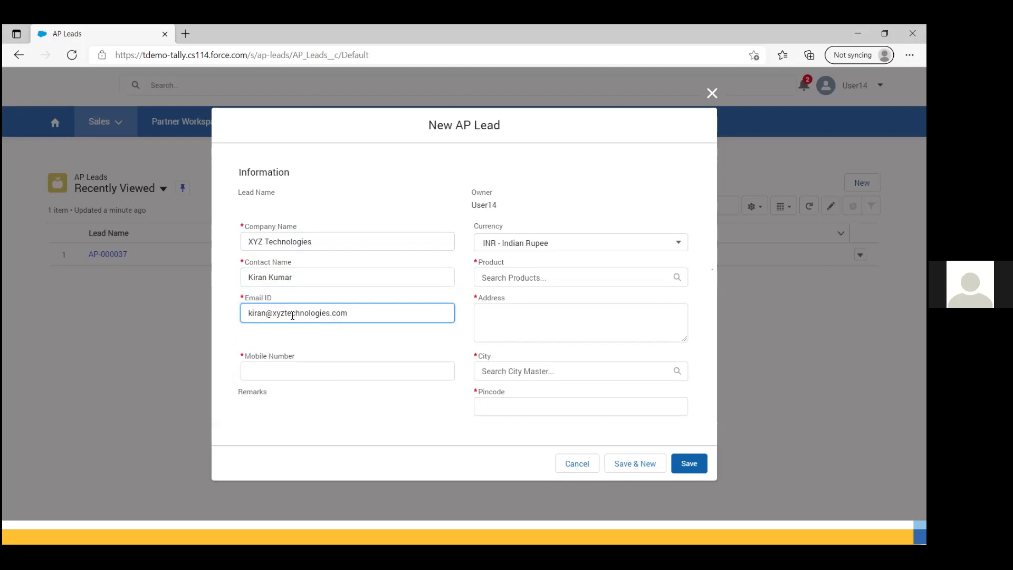
left_click(526, 284)
Step: Choose TallyPrime Silver as the lead's product and enter the lead's street address
type("tally")
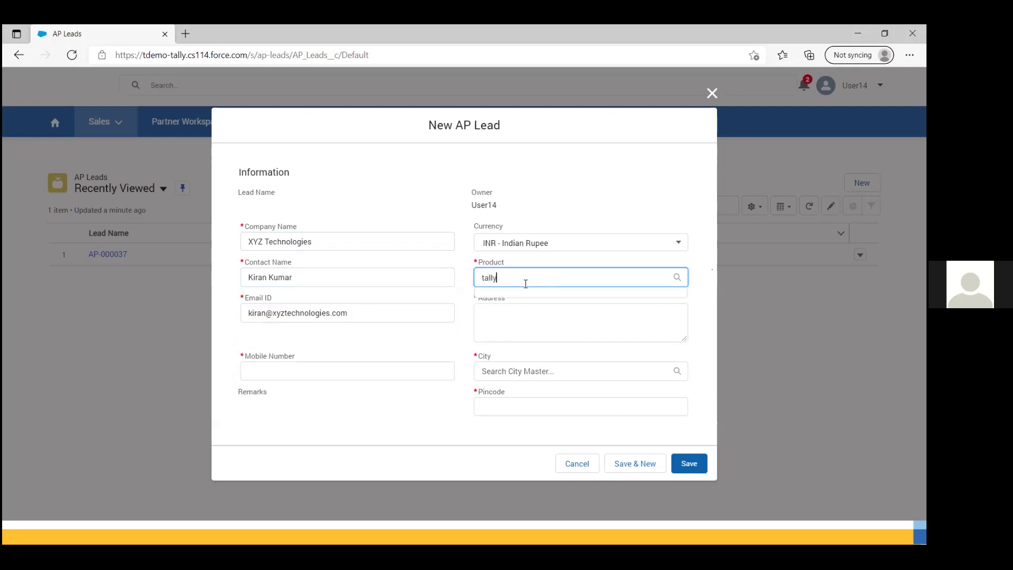
type("prime")
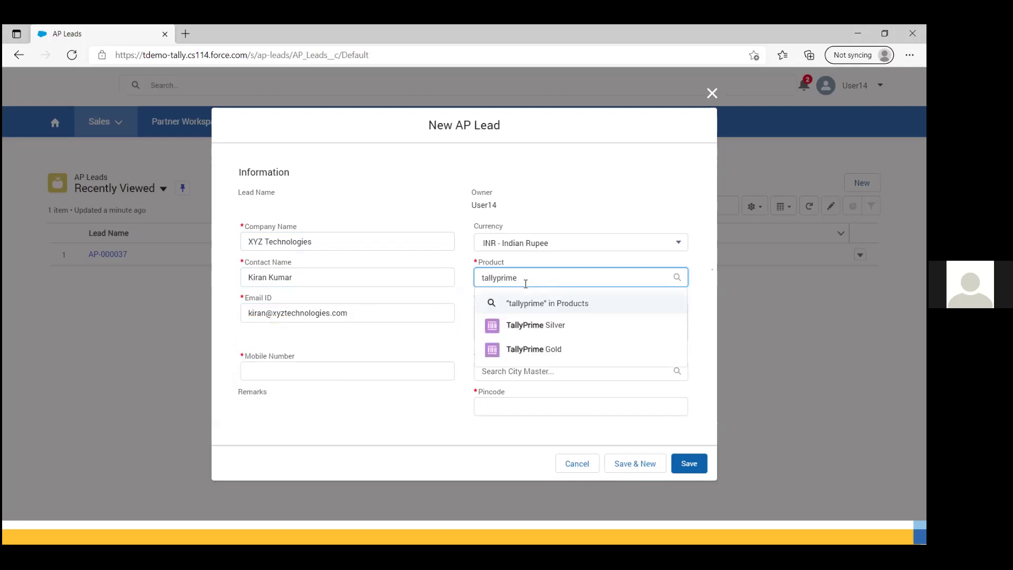
left_click(542, 326)
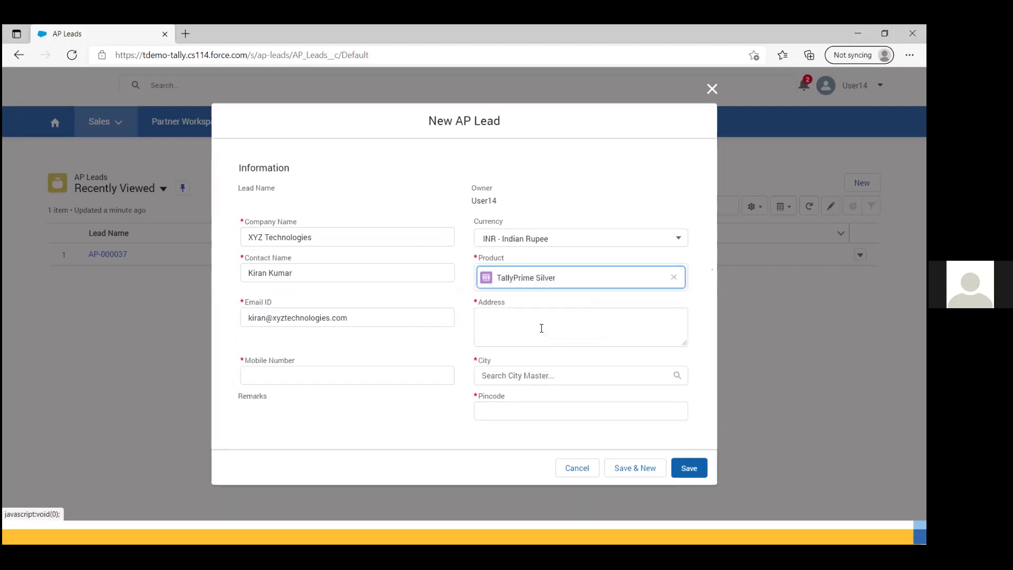
left_click(506, 321)
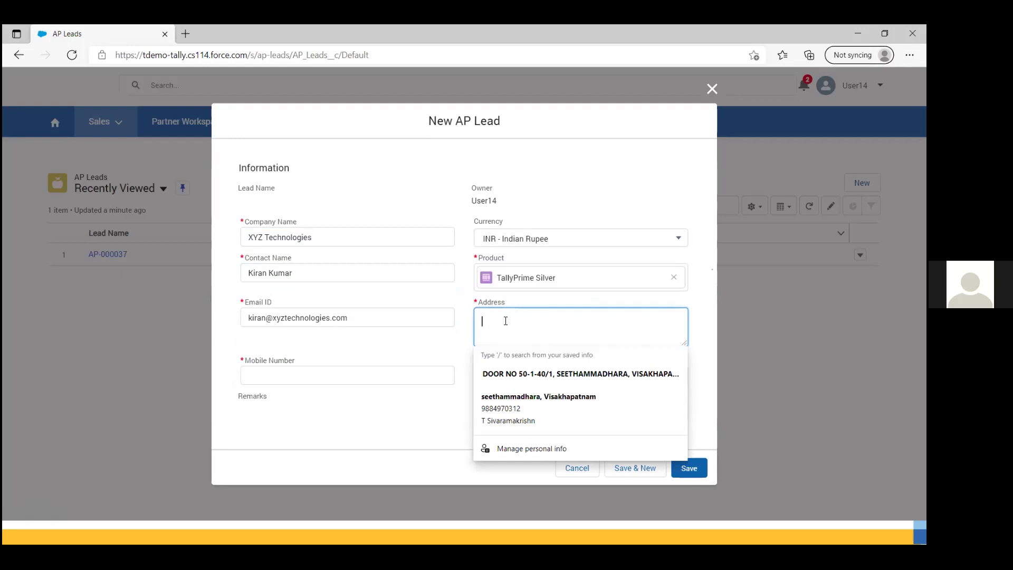
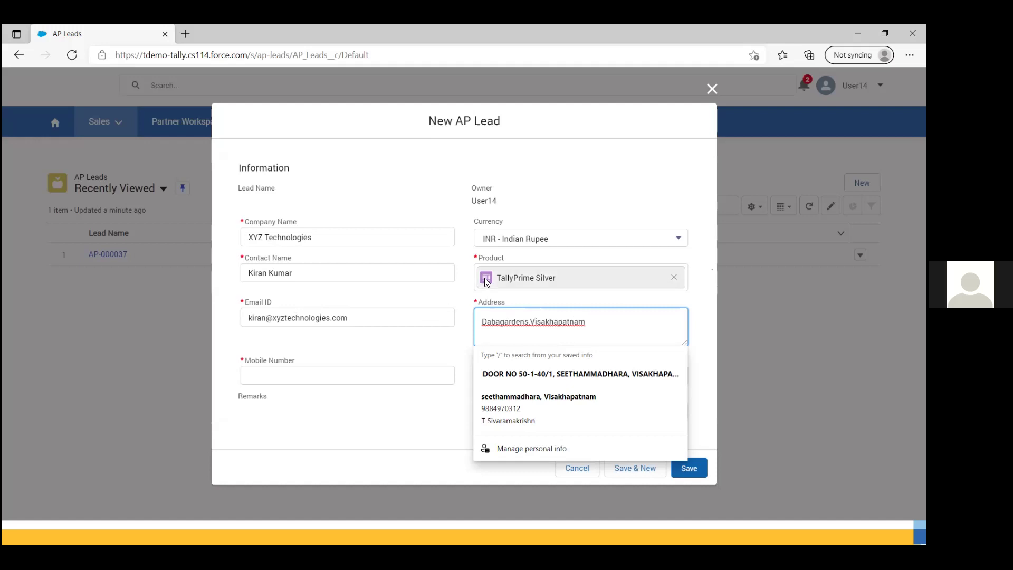
left_click(453, 301)
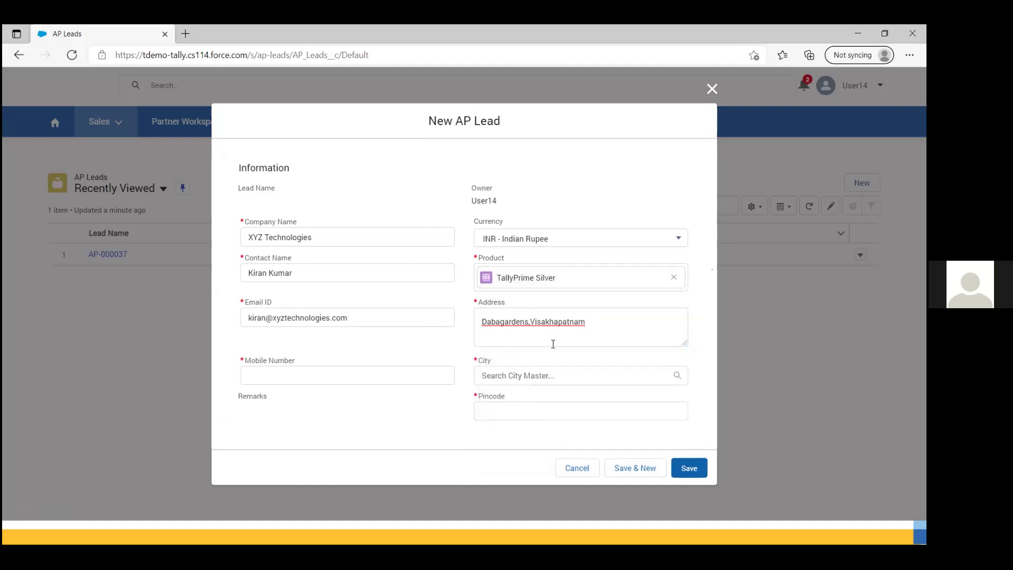
Step: Enter the contact's mobile number and set the city to Visakhapatnam-Andhra Pradesh
left_click(263, 376)
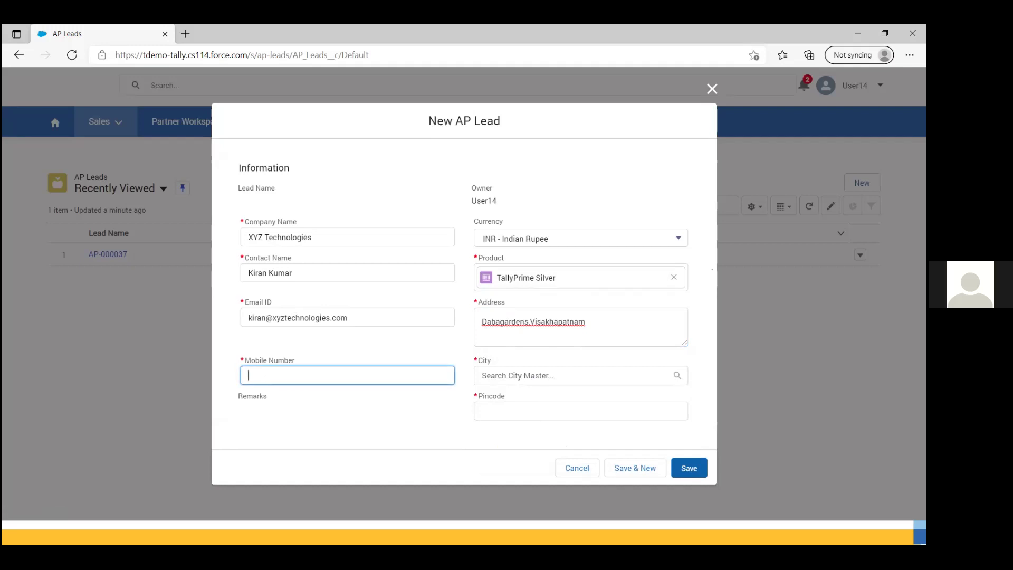
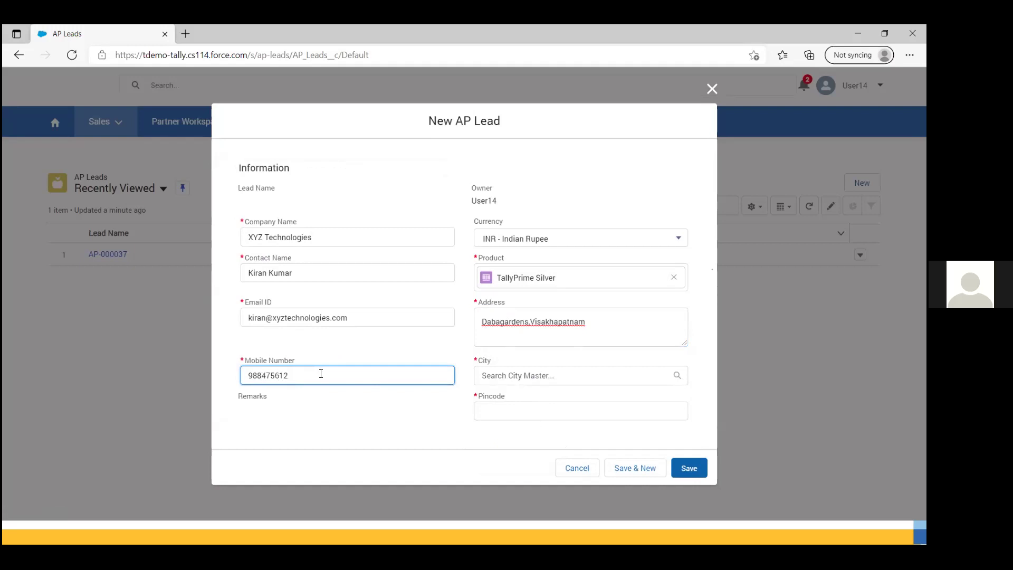
left_click(521, 375)
type("visakha")
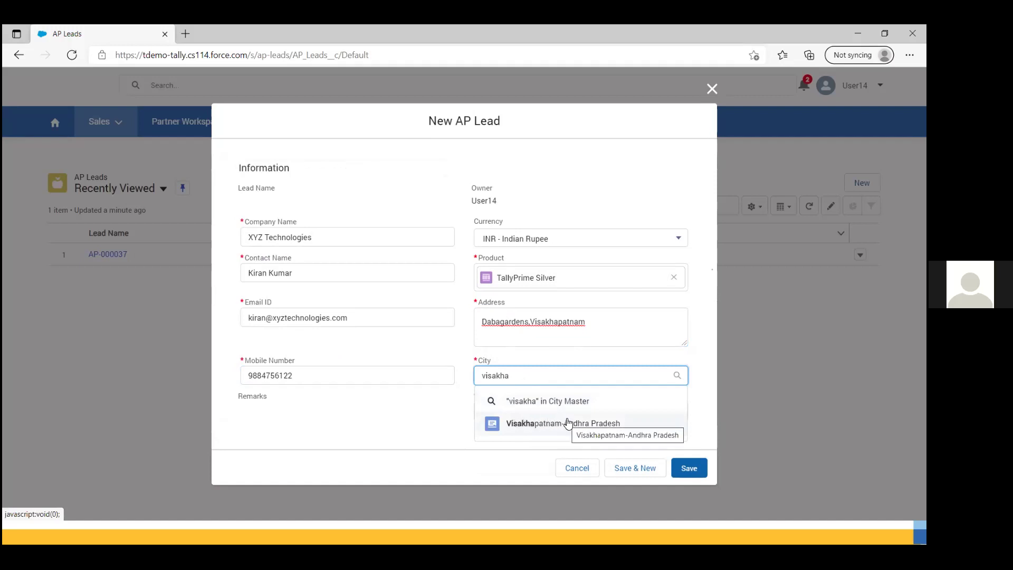
left_click(529, 422)
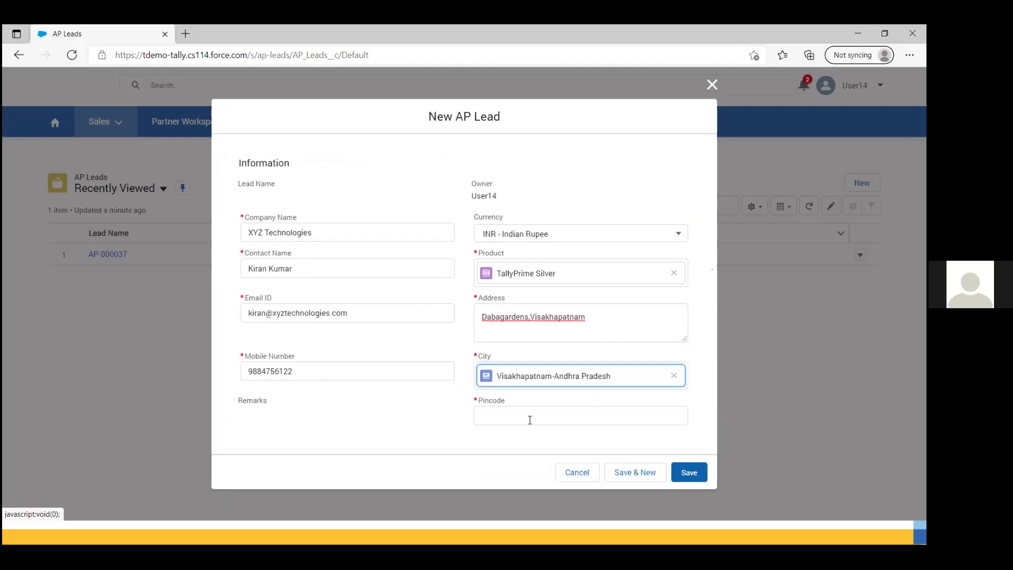
Step: Enter pincode 530013 and save the new AP lead
left_click(507, 420)
type("530013")
left_click(379, 428)
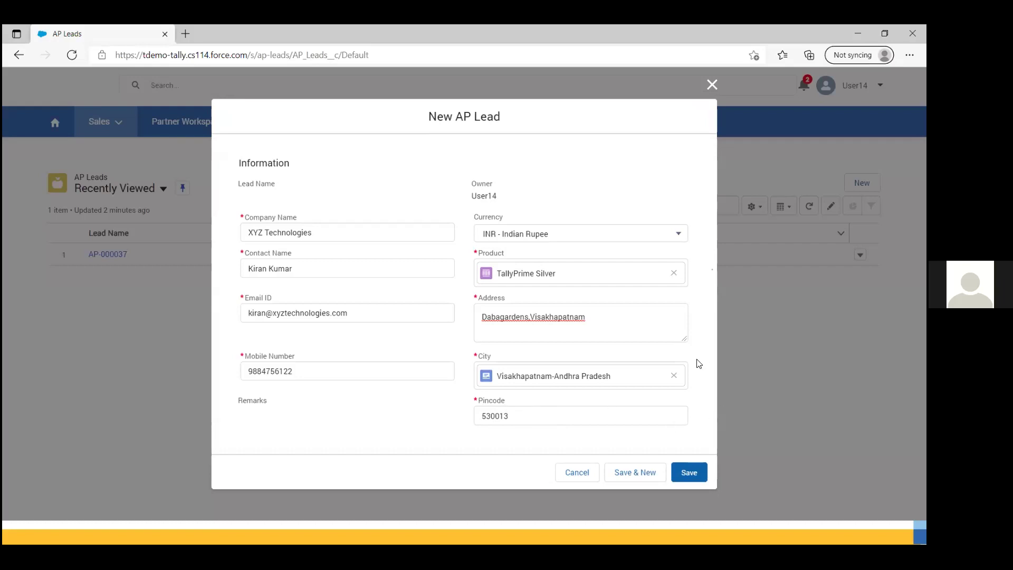
left_click(691, 469)
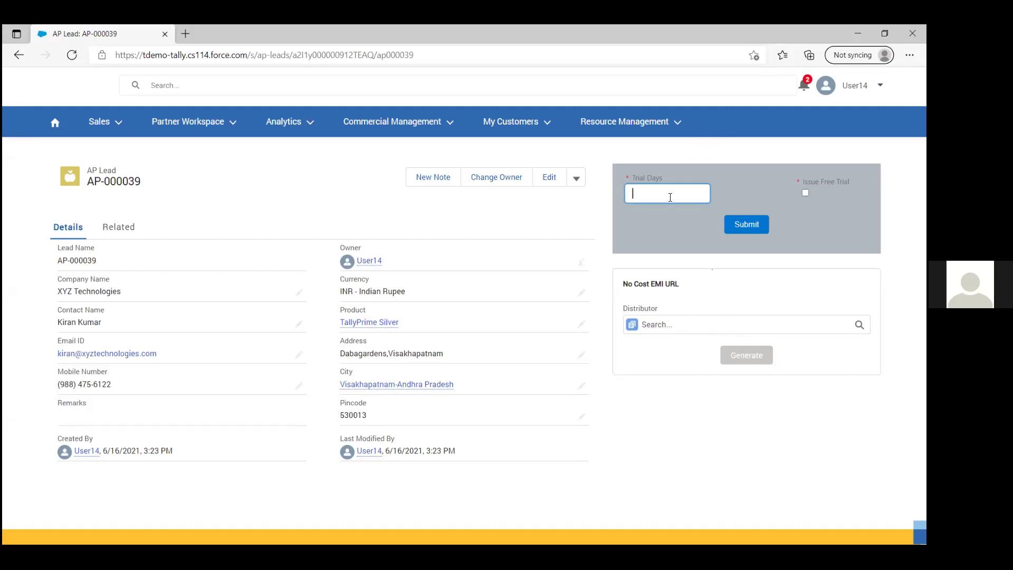
Step: Give lead AP-000039 a 7-day free trial and generate its No Cost EMI URL via DistributorOne
type("7")
left_click(805, 192)
left_click(693, 326)
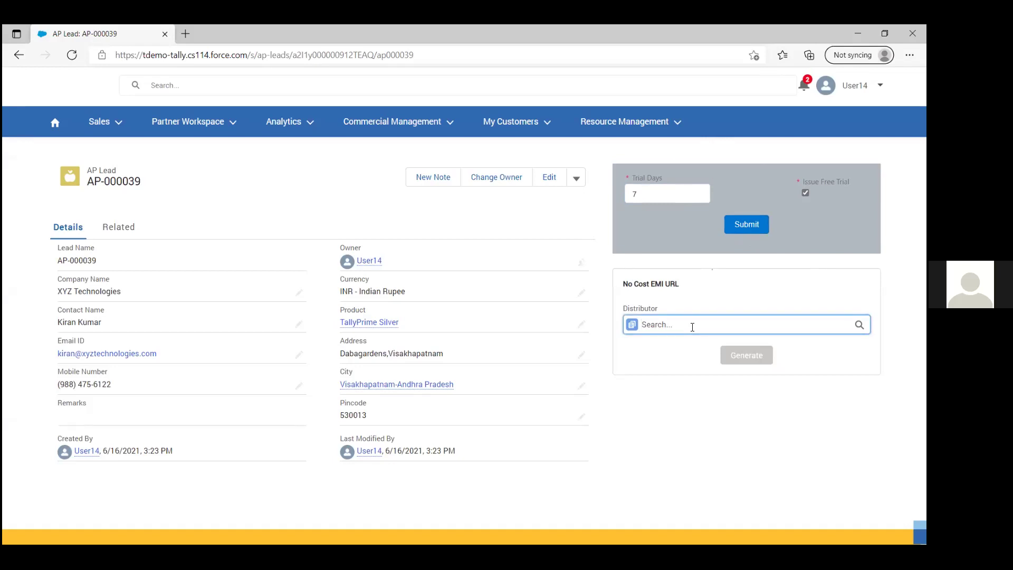
type("di")
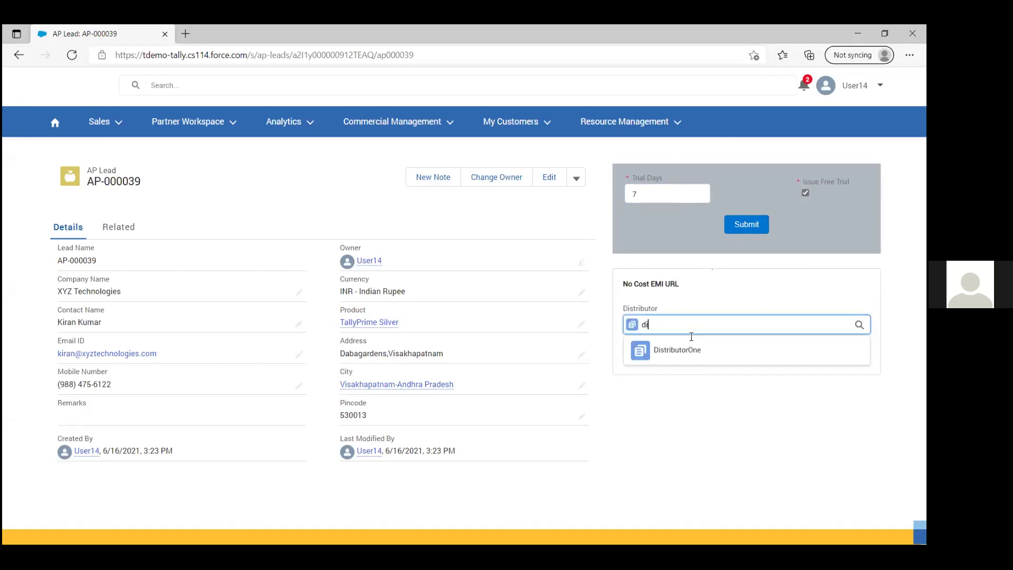
left_click(666, 350)
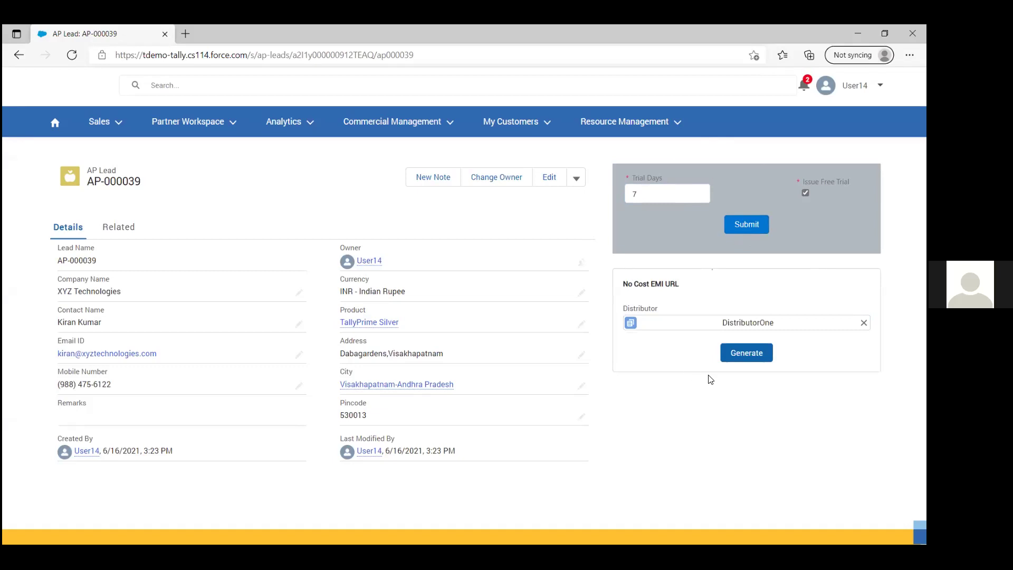
left_click(741, 354)
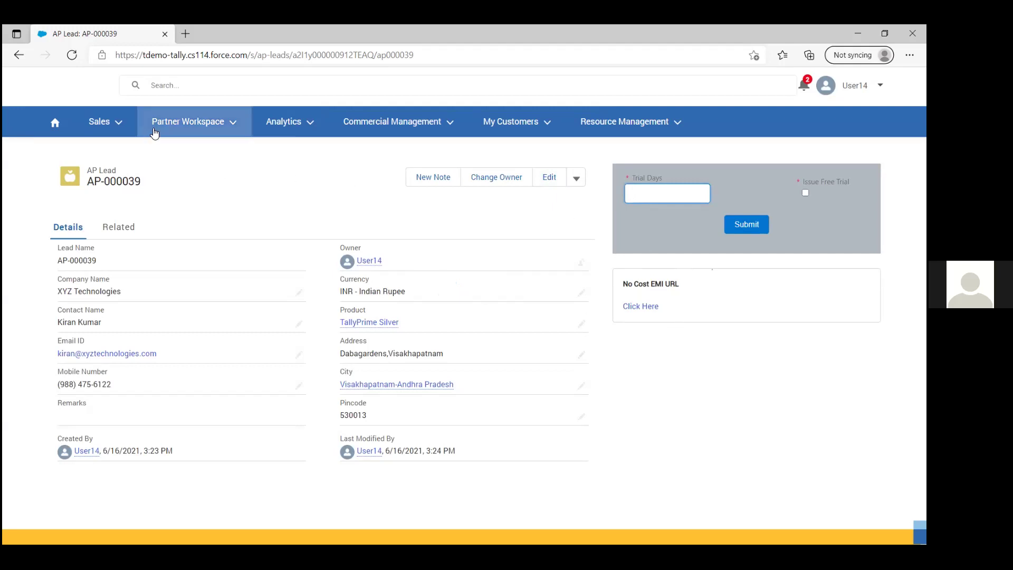
left_click(111, 122)
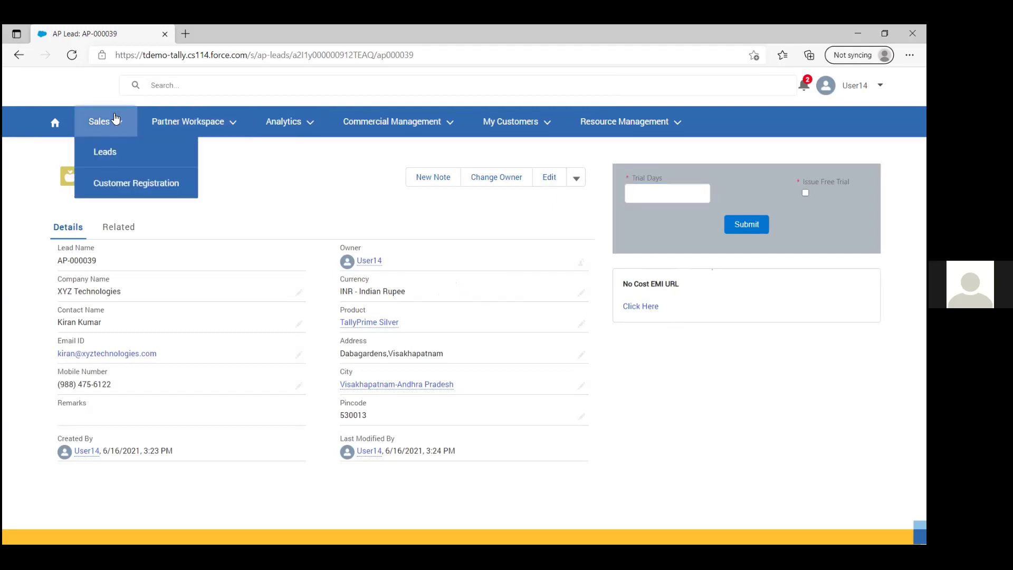
left_click(105, 152)
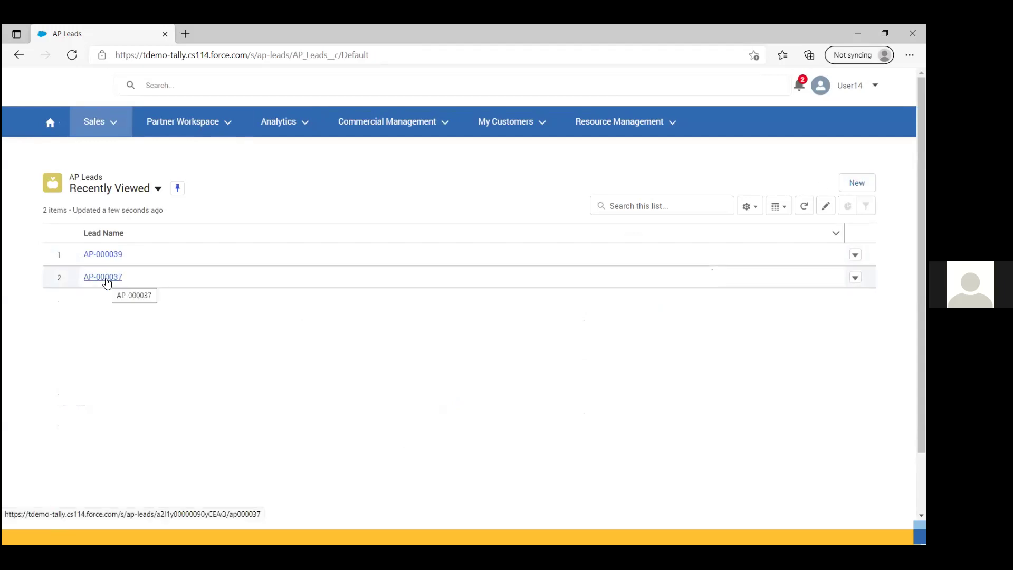
left_click(115, 256)
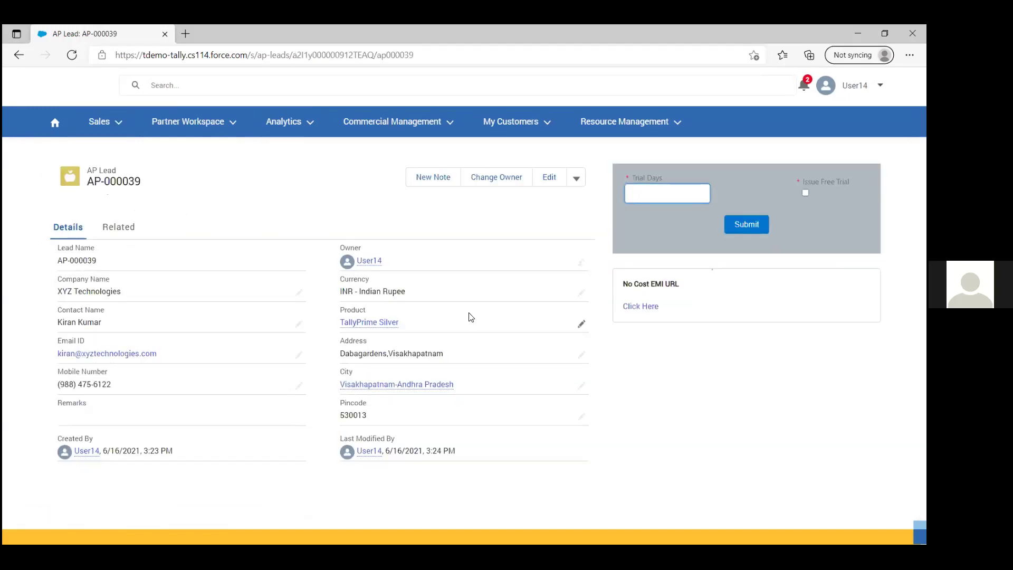
left_click(648, 191)
Step: Resume the PowerPoint slide show and advance to the 'From Sales – lead management process' slide
key("alt+Tab")
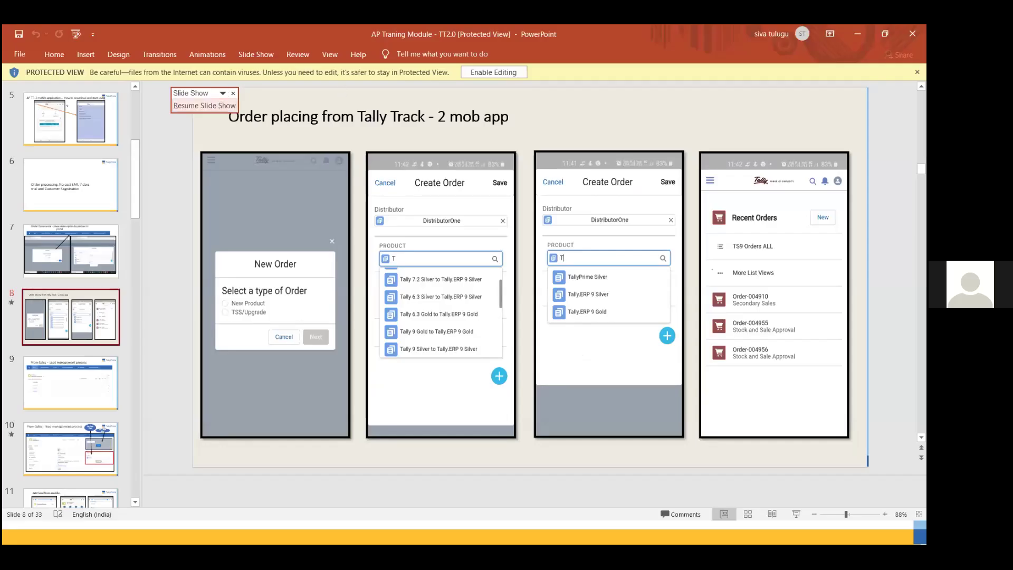
left_click(216, 105)
key("Right")
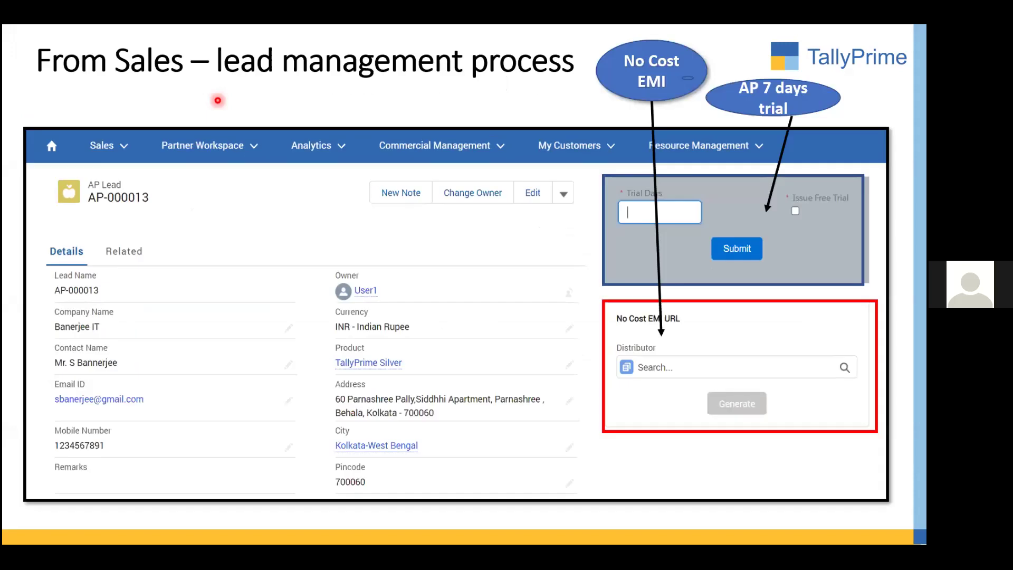
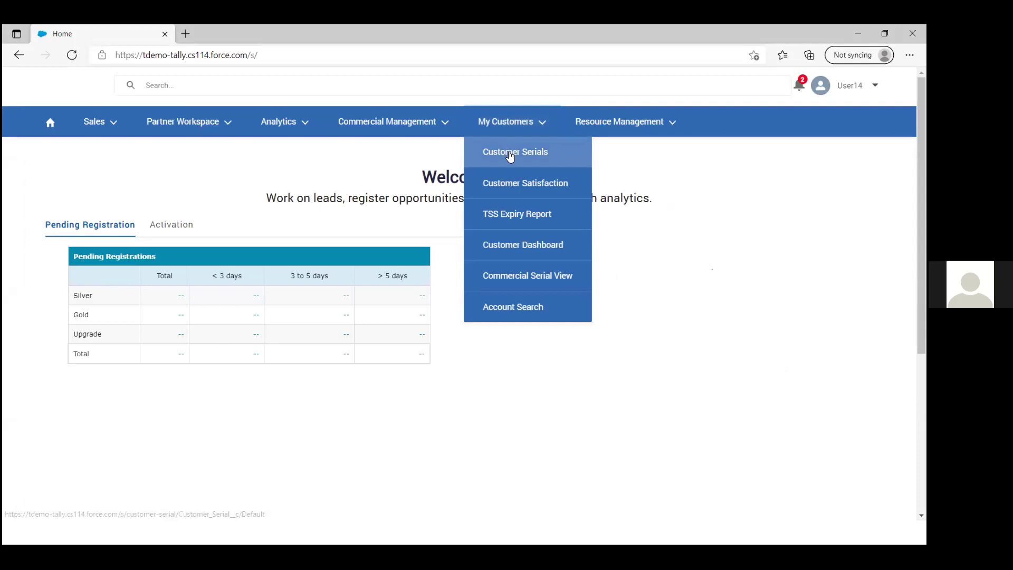
Step: Open My Customers > Customer Serials and reload it, showing 0 recently viewed serials
left_click(510, 153)
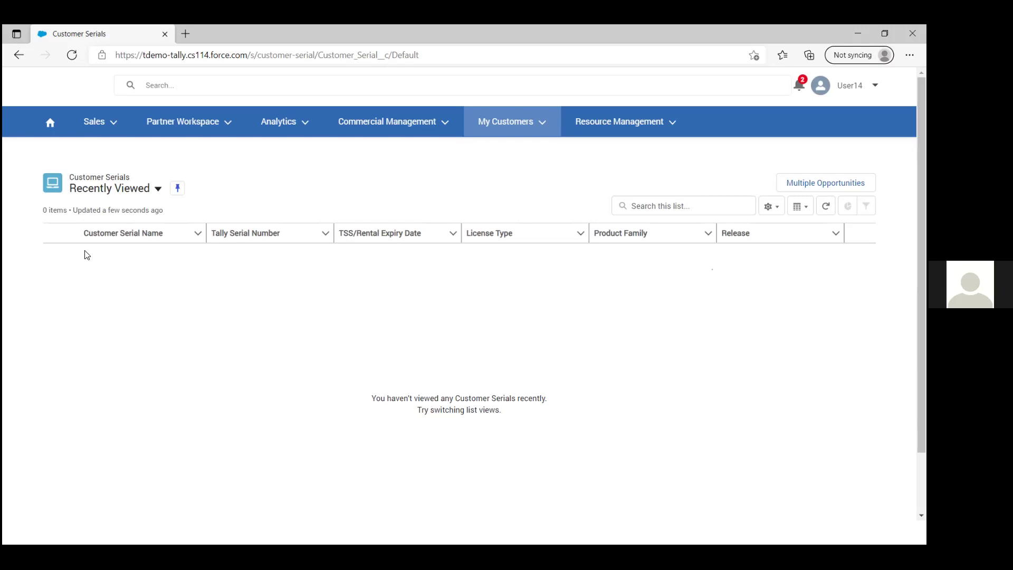
left_click(523, 124)
left_click(517, 157)
left_click(504, 122)
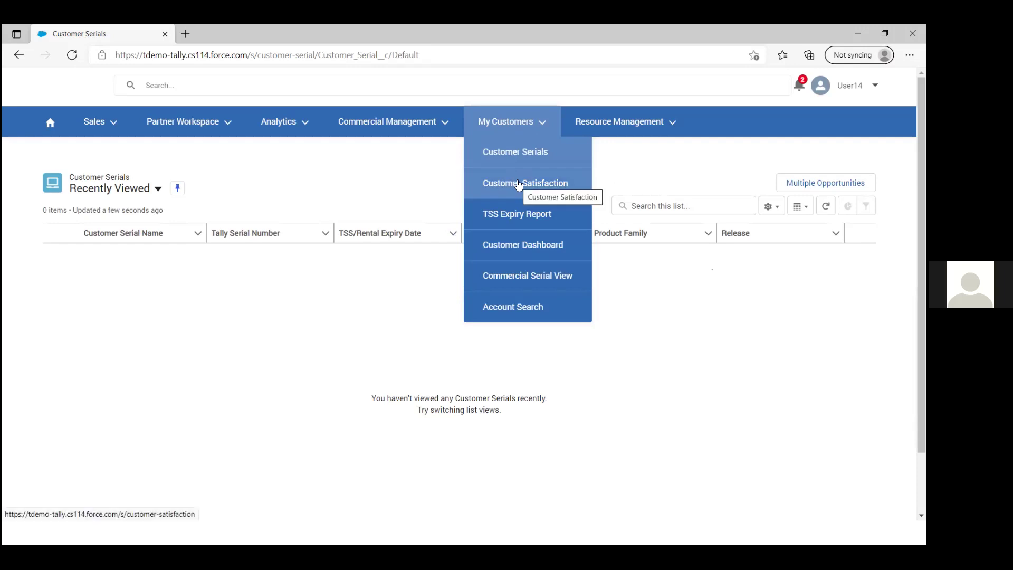
Step: Open the Customer Satisfaction dashboard with filters showing Last 15 Days, 1-6-2021 to 16-6-2021
left_click(553, 186)
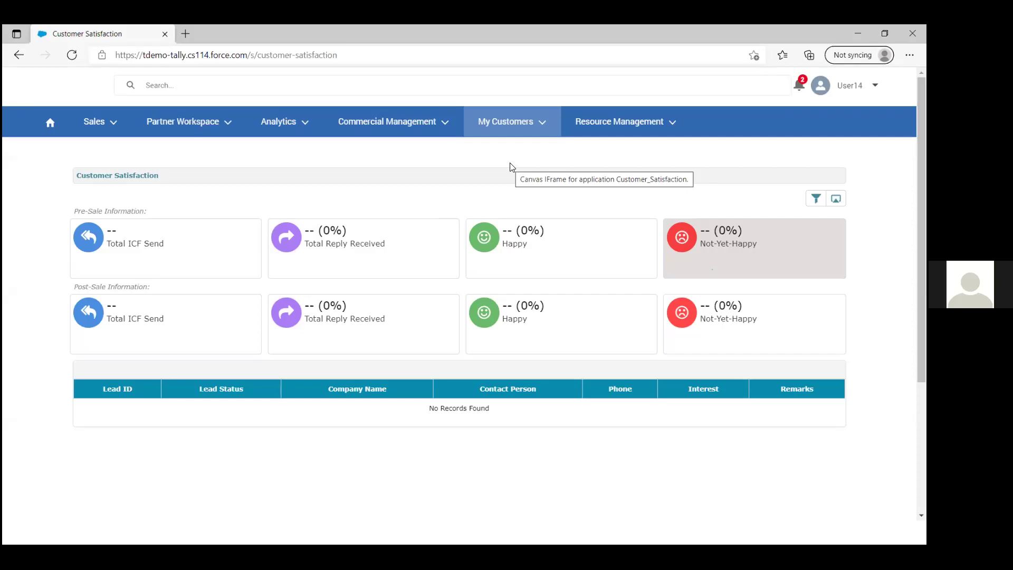
left_click(512, 126)
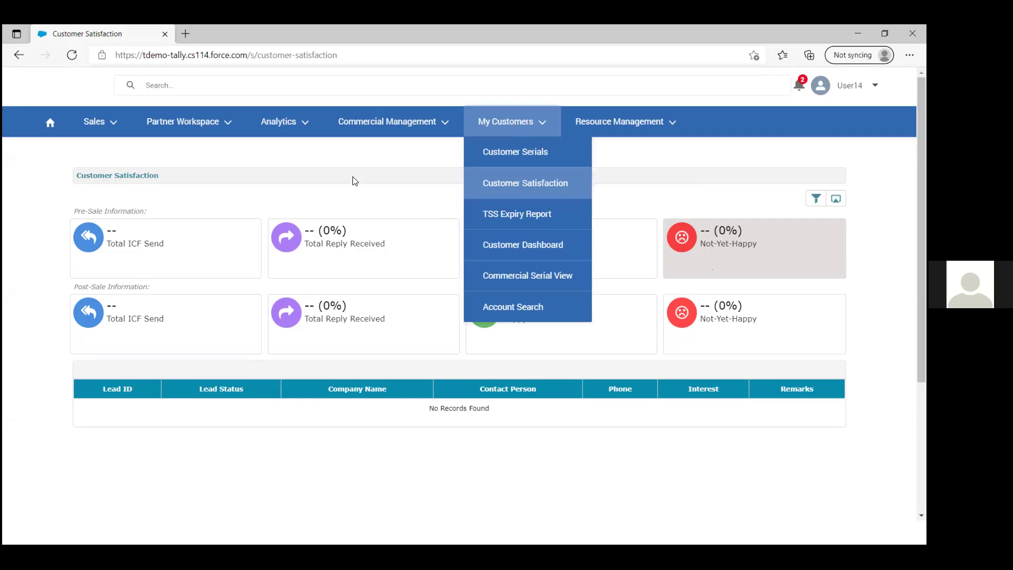
left_click(395, 155)
left_click(818, 200)
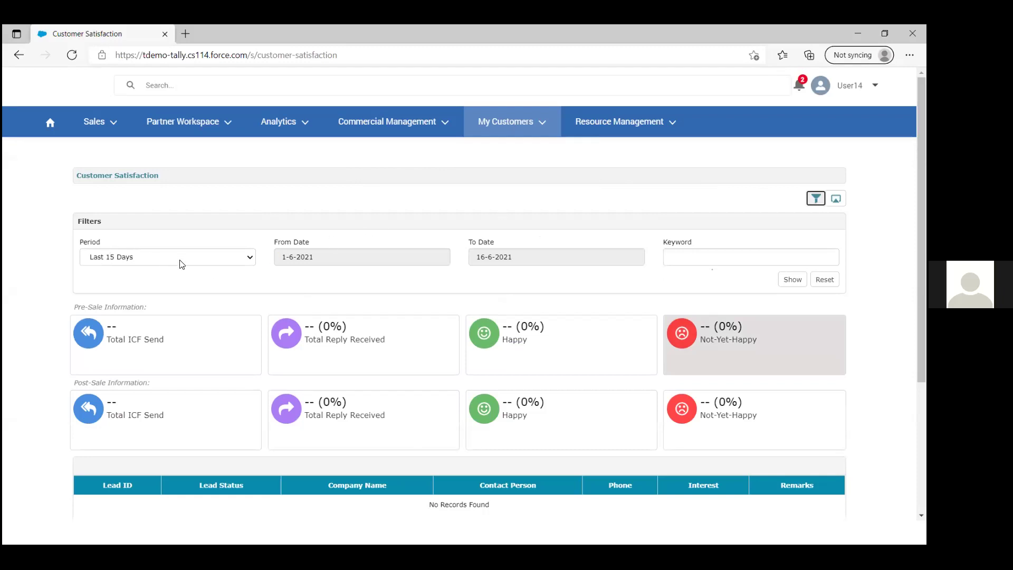
Step: Change the dashboard period to Mention Period (1-6-2021 to 16-6-2021)
left_click(222, 262)
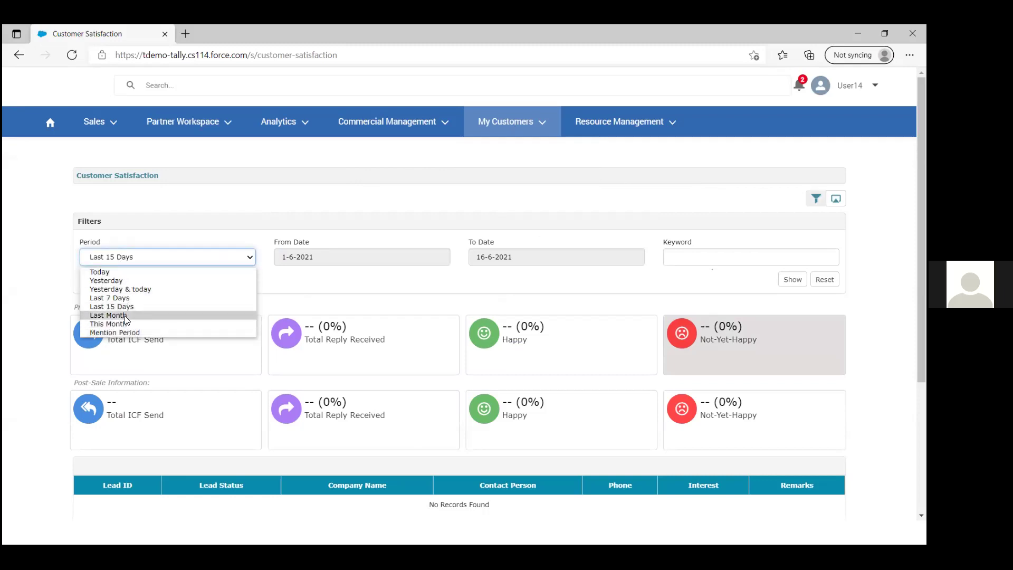
left_click(129, 336)
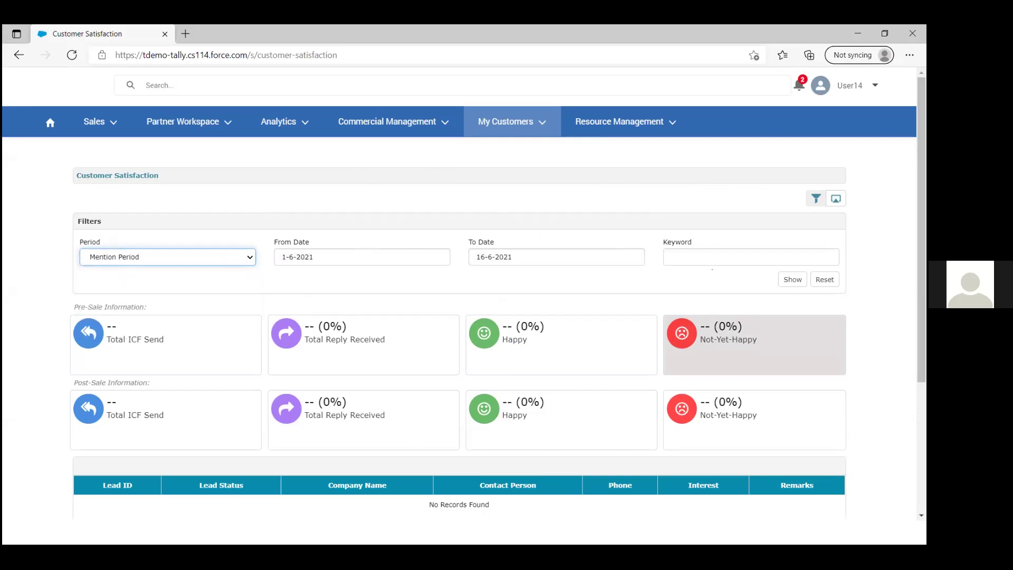
left_click_drag(921, 216, 922, 345)
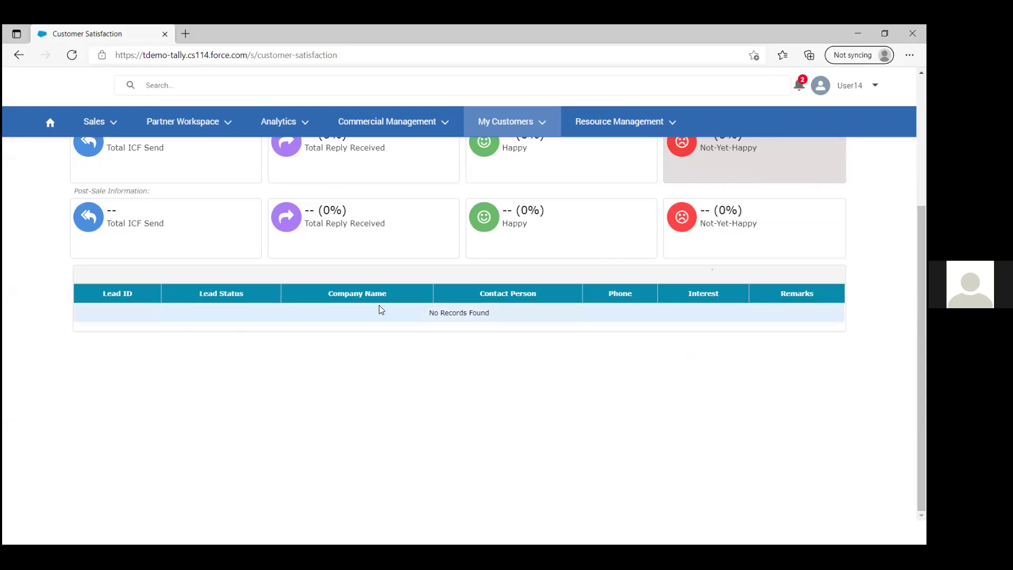
left_click_drag(922, 306, 922, 225)
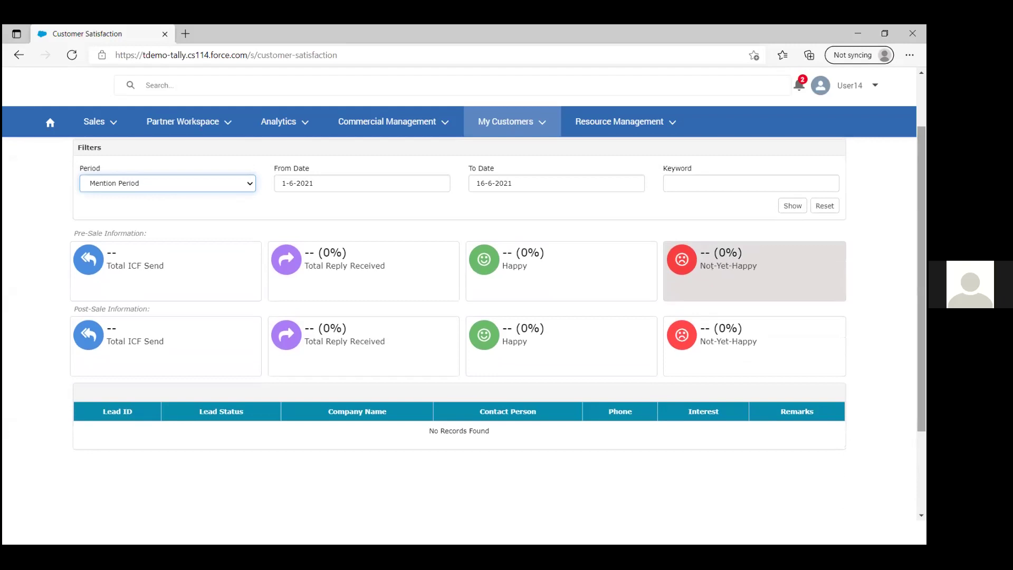
Step: View the Happy, Not-Yet-Happy and Post-Sale Total ICF Send details, all empty
left_click(516, 268)
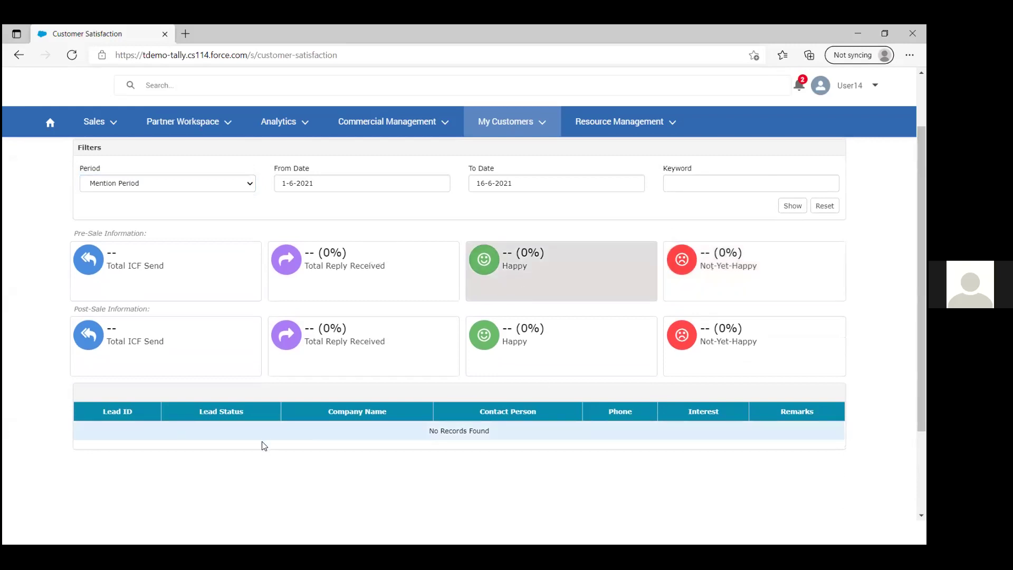
left_click(502, 264)
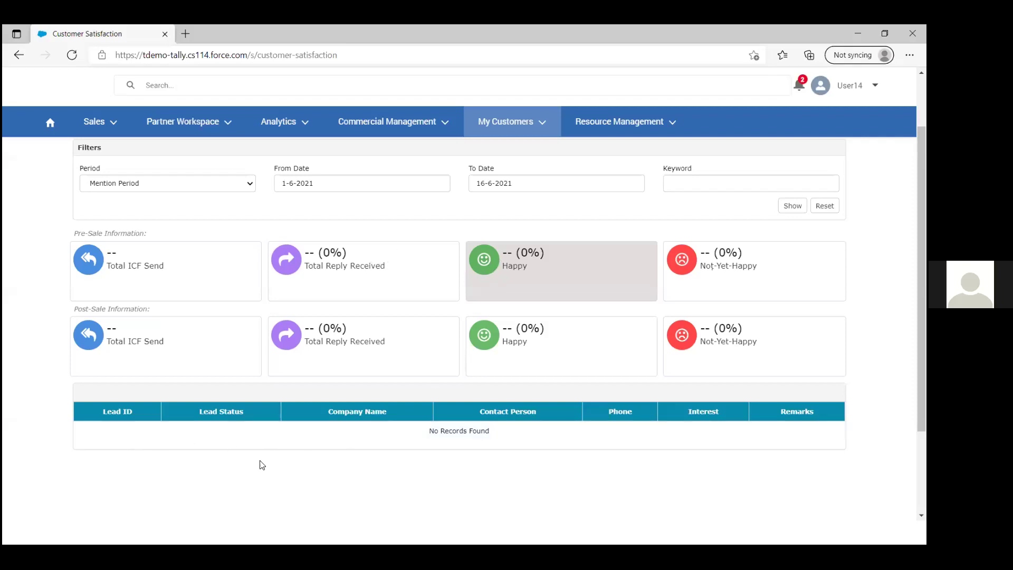
left_click(740, 264)
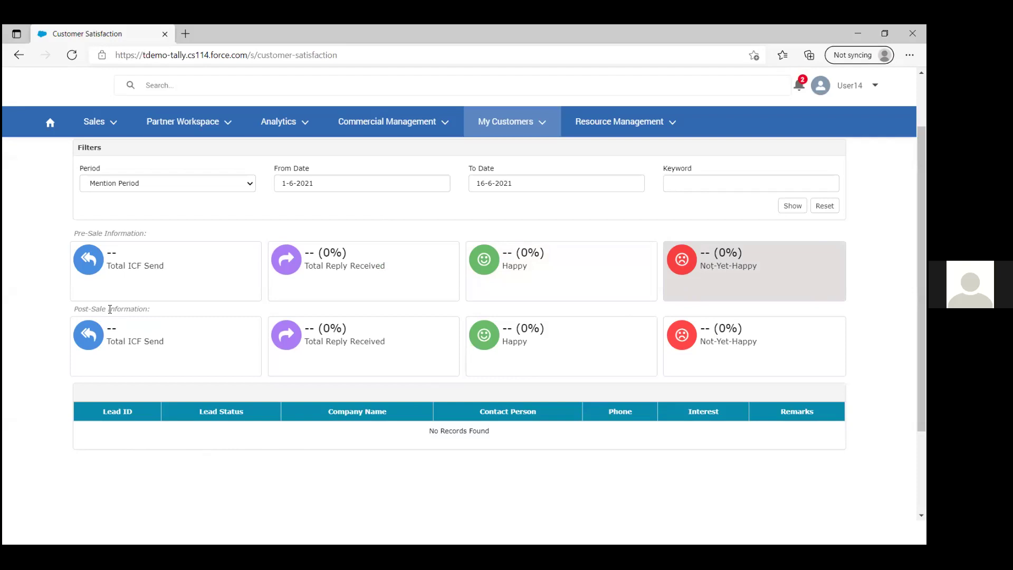
left_click(157, 346)
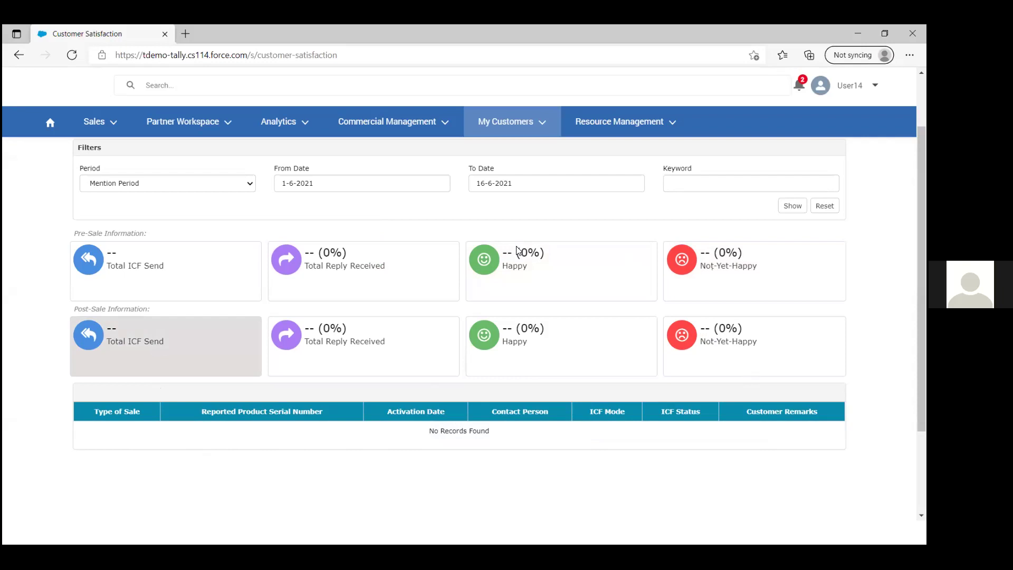
key("alt+Tab")
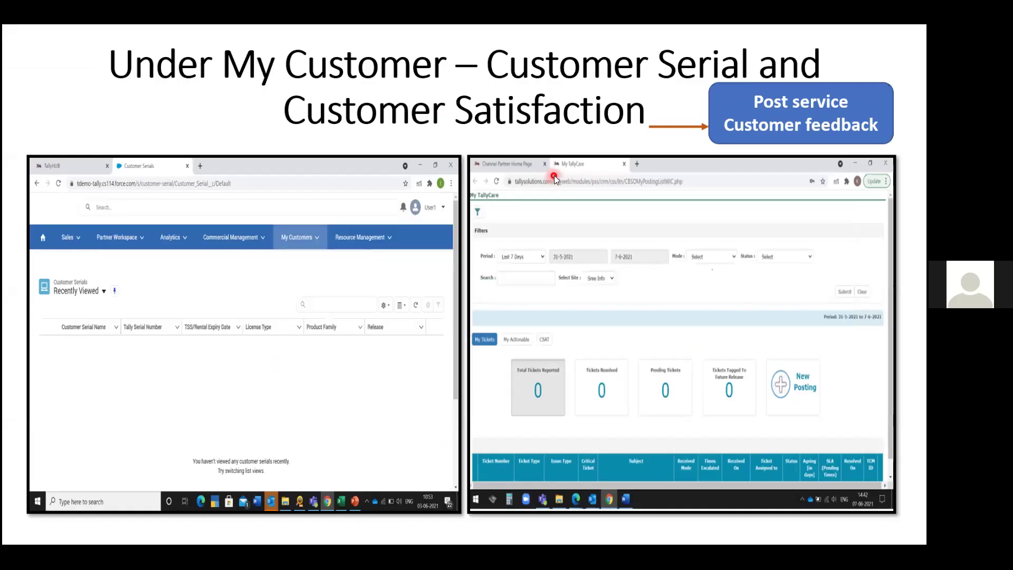
key("alt+Tab")
left_click(519, 123)
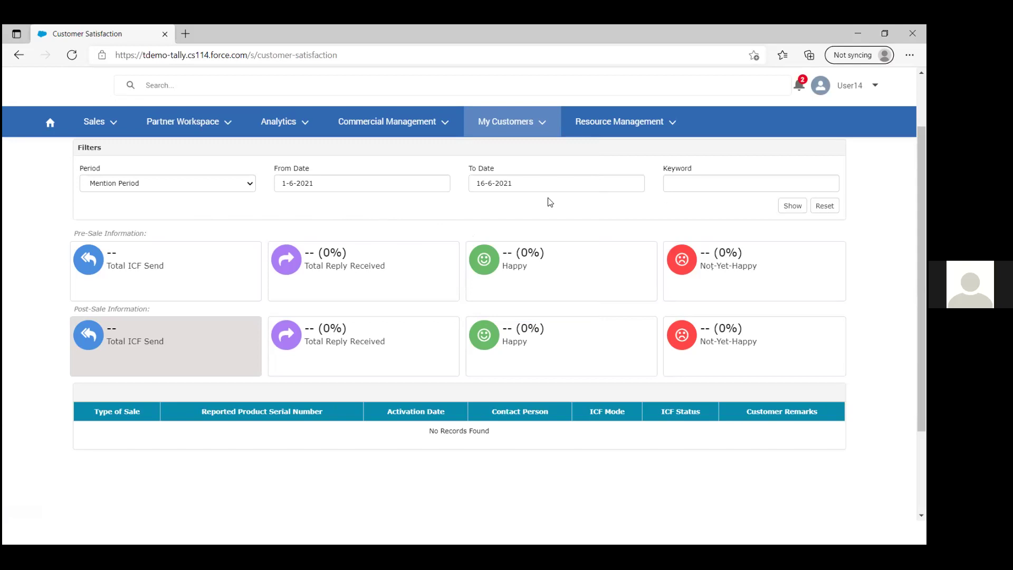
Step: Hide and then reshow the Customer Satisfaction filter panel
scroll(818, 204, "up", 2)
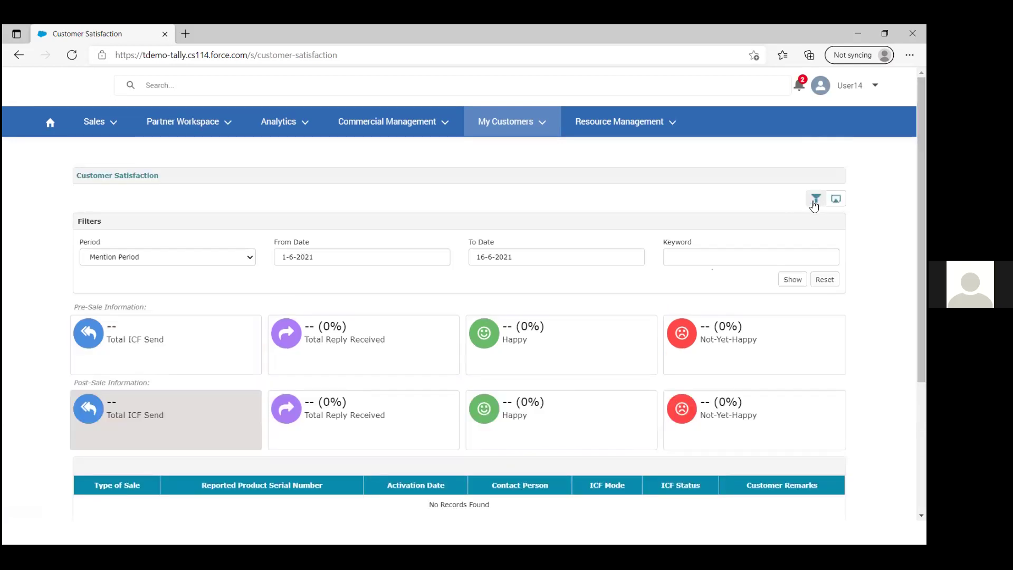
left_click(816, 204)
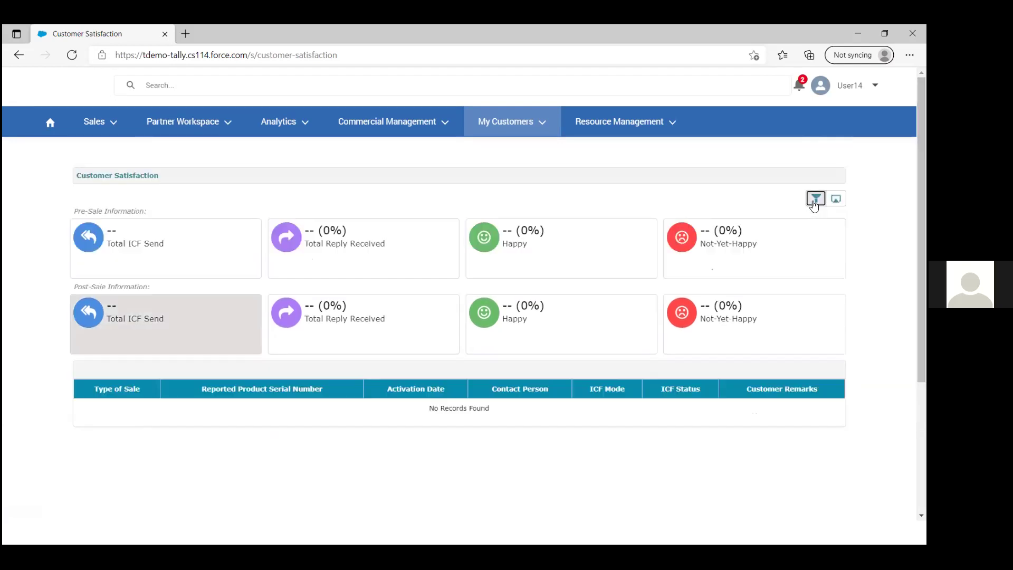
left_click(816, 204)
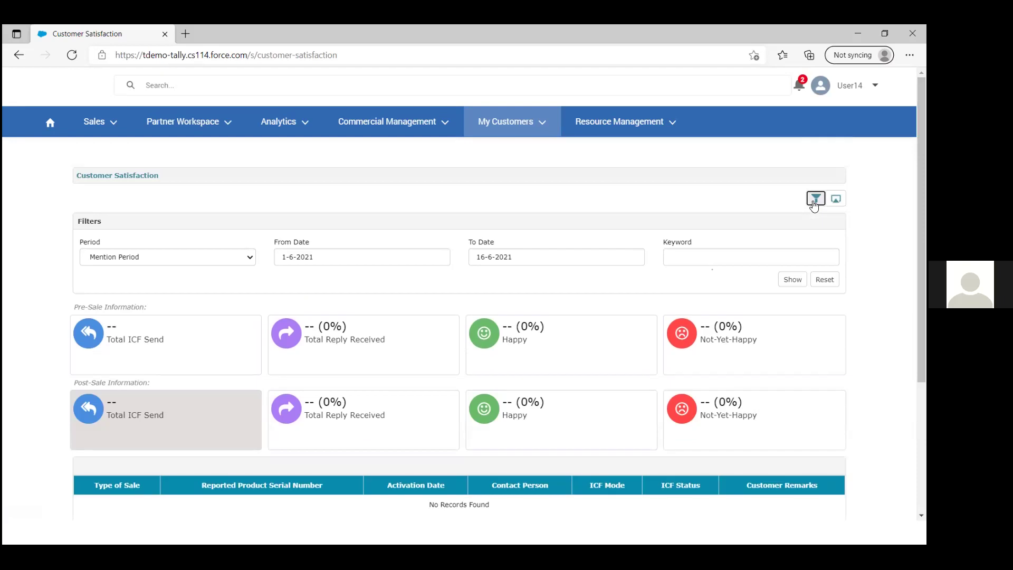
mouse_move(921, 208)
left_mouse_down()
mouse_move(922, 317)
mouse_move(922, 209)
left_mouse_up()
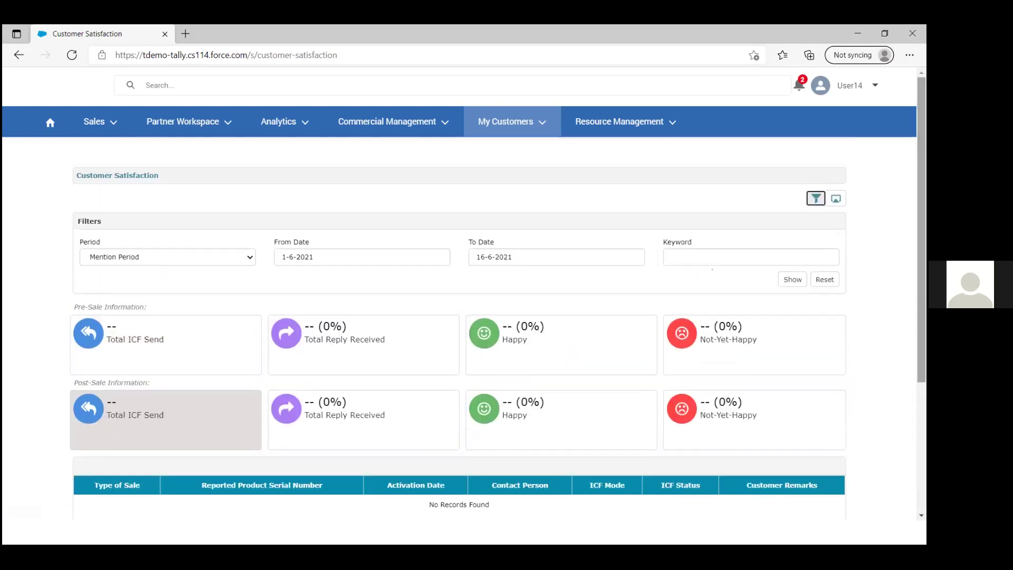
Step: Return to the slideshow on the 'Under My Customer – Customer Serial and Customer Satisfaction' slide
key("alt+Tab")
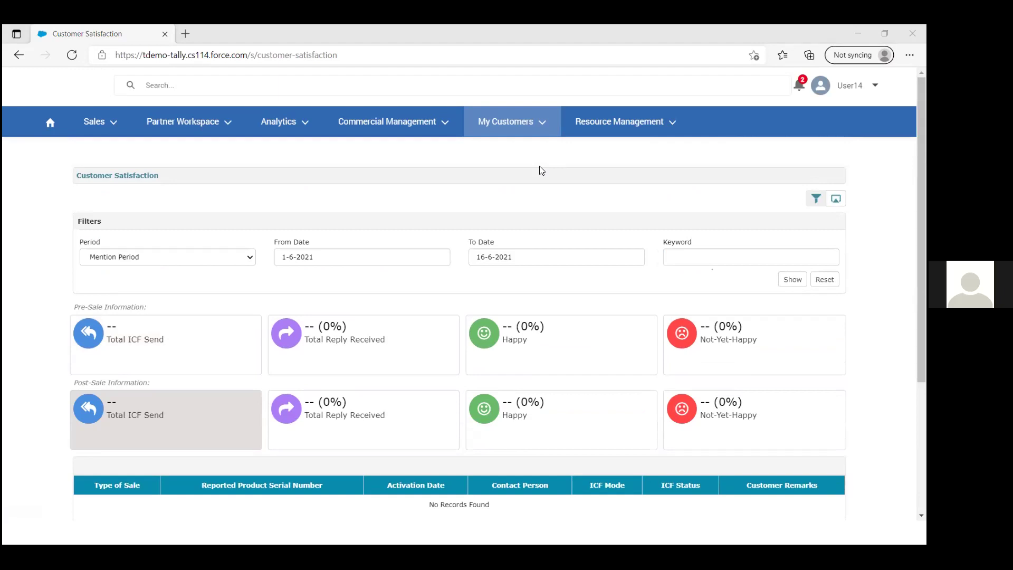
key("alt+Tab")
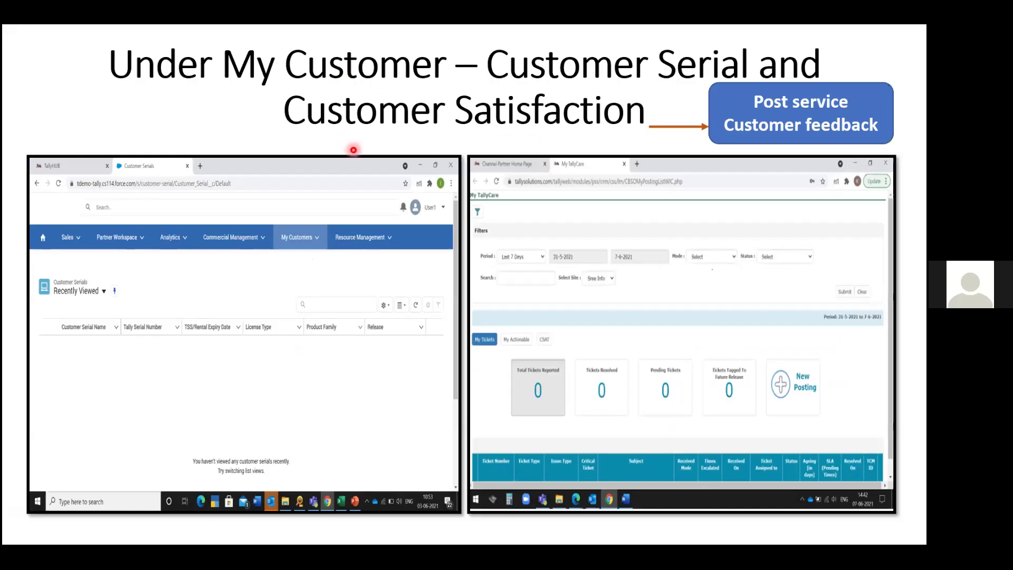
key("Right")
key("Left")
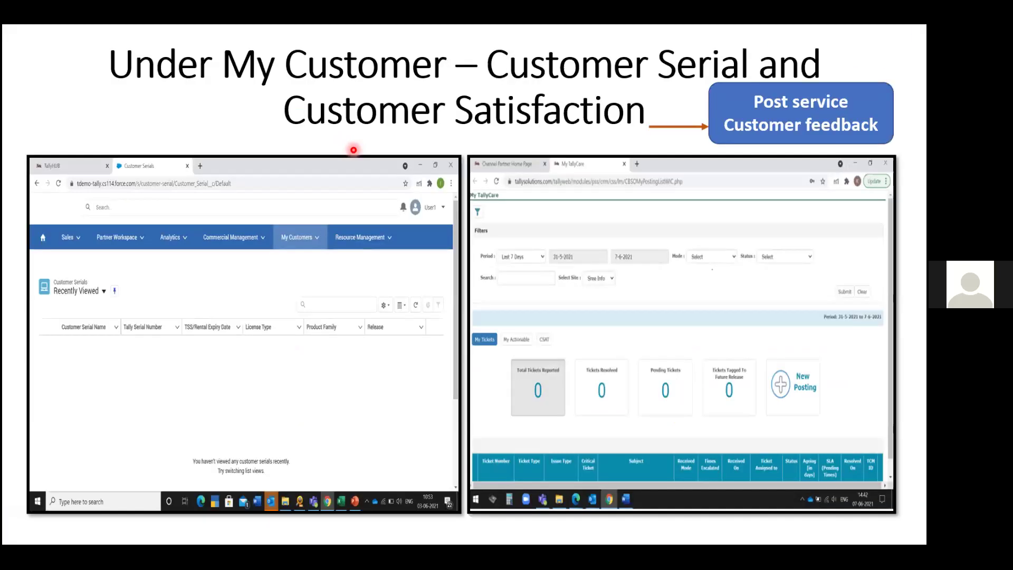
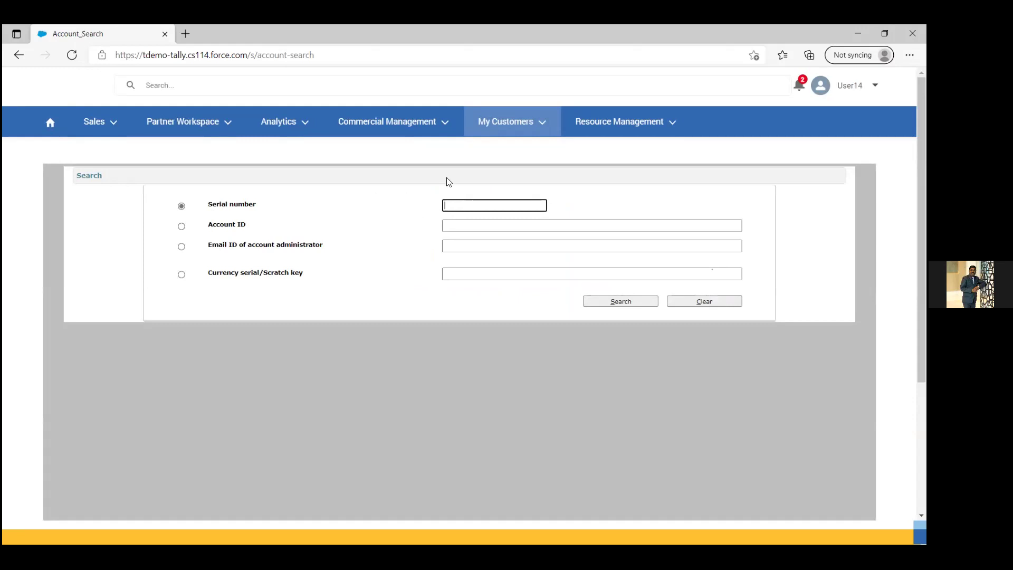
Step: Open the My Customers menu listing the customer-related pages
left_click(495, 132)
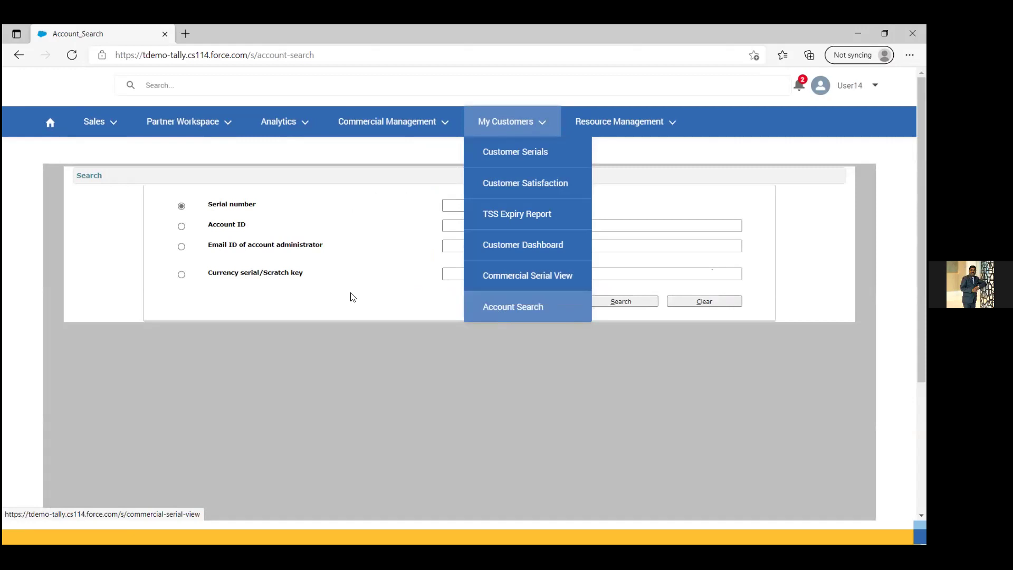
Step: Open Commercial Serial View and its Serial Number/Scratch Key field, then return to Home
left_click(536, 281)
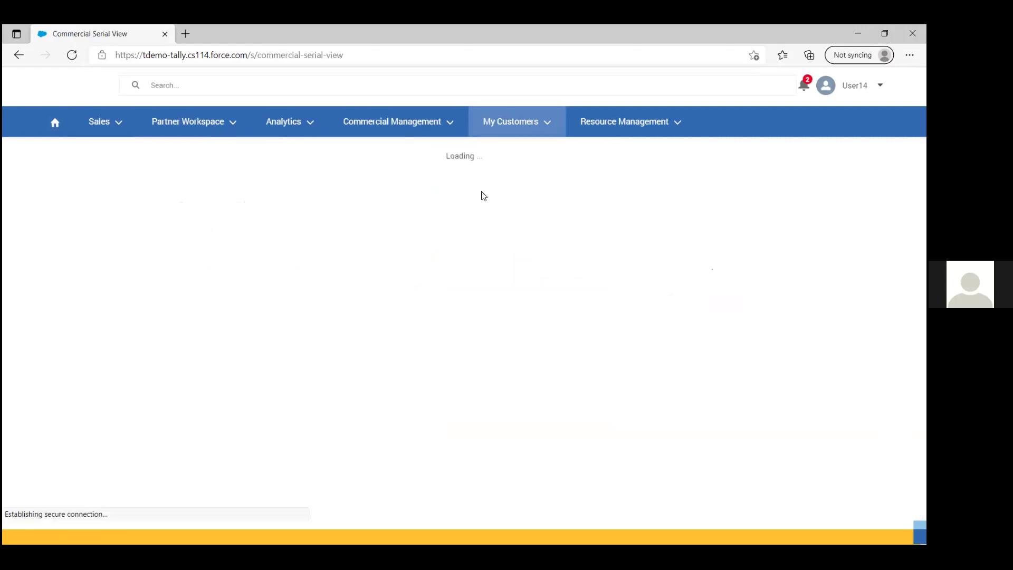
left_click(507, 128)
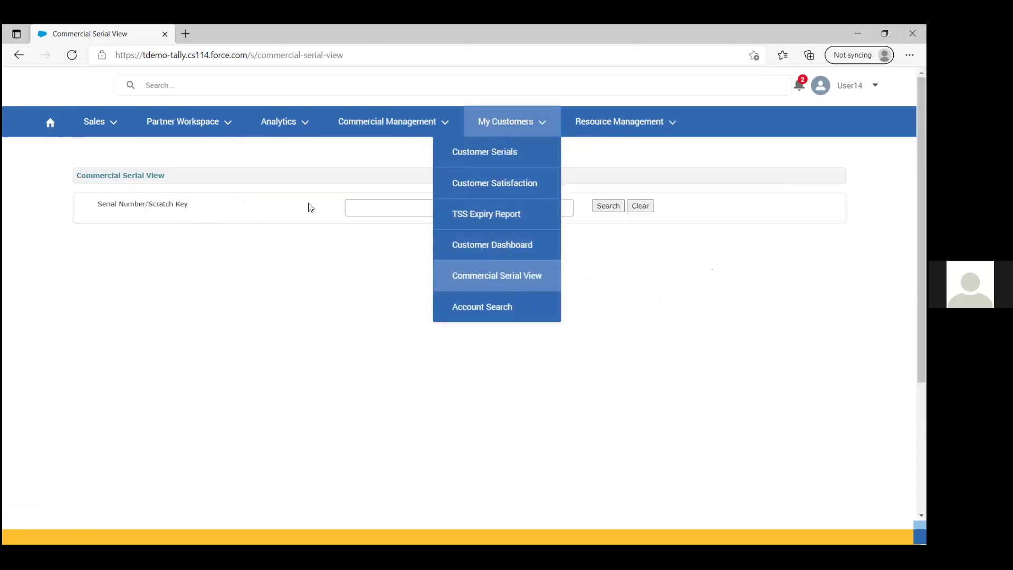
left_click(365, 208)
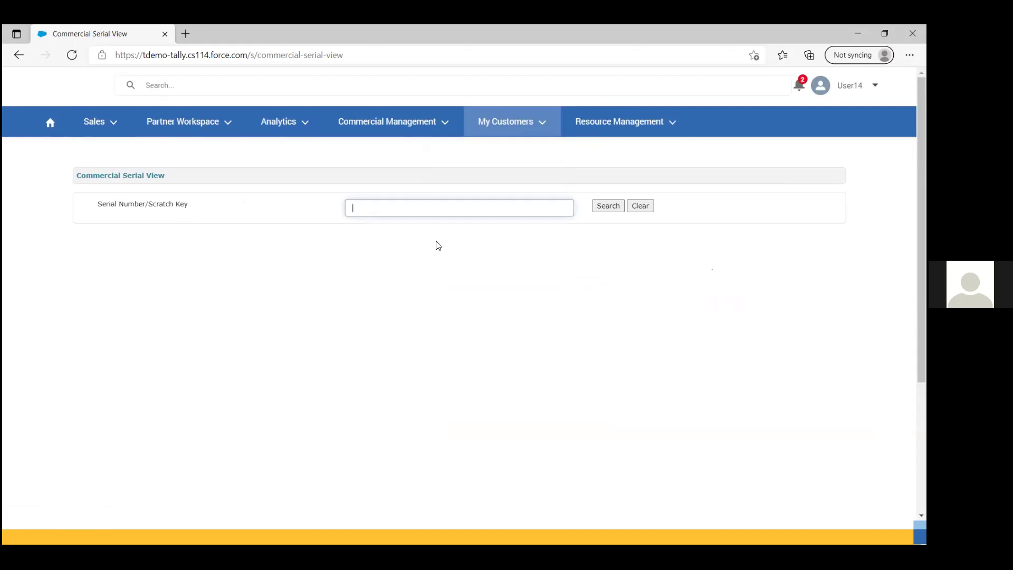
left_click(51, 127)
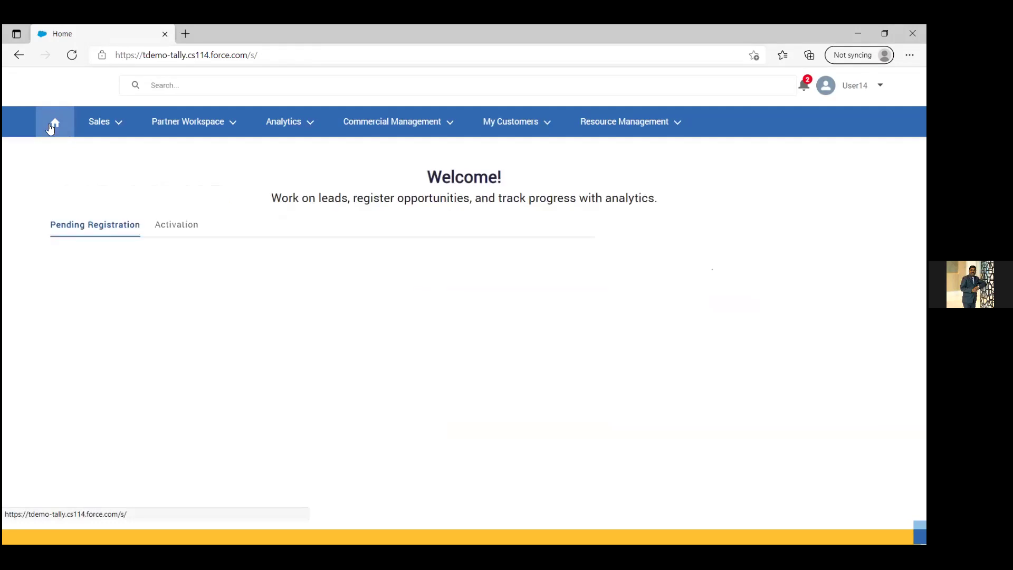
Step: Glance at the slides, reload the portal Home page, and open the User14 menu
key("alt+Tab")
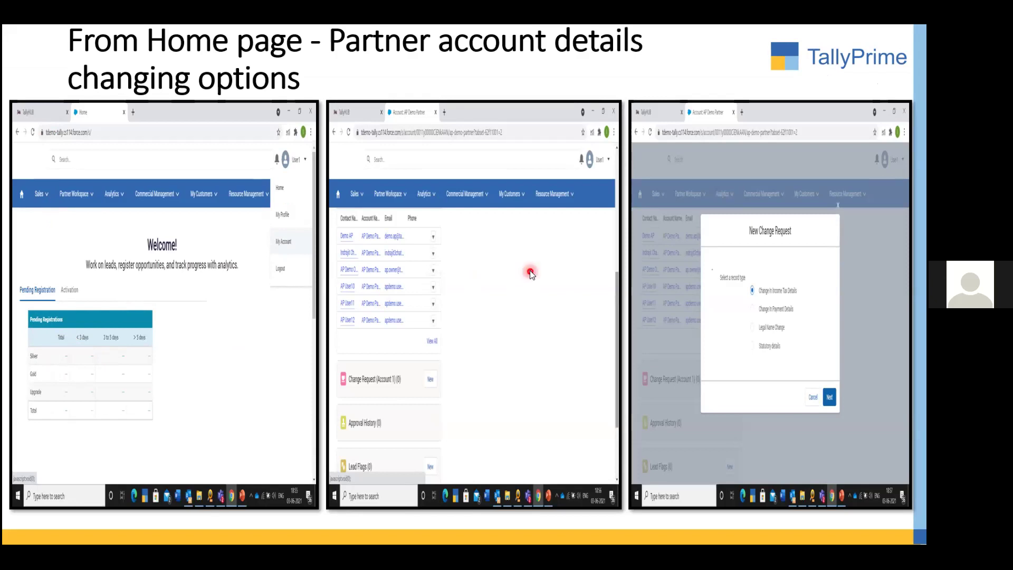
key("alt+Tab")
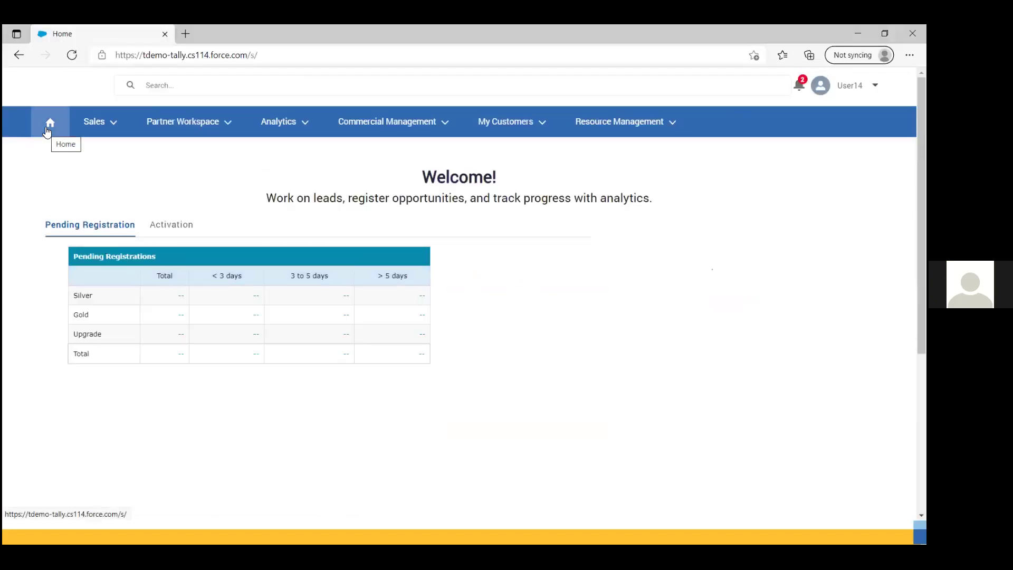
left_click(48, 129)
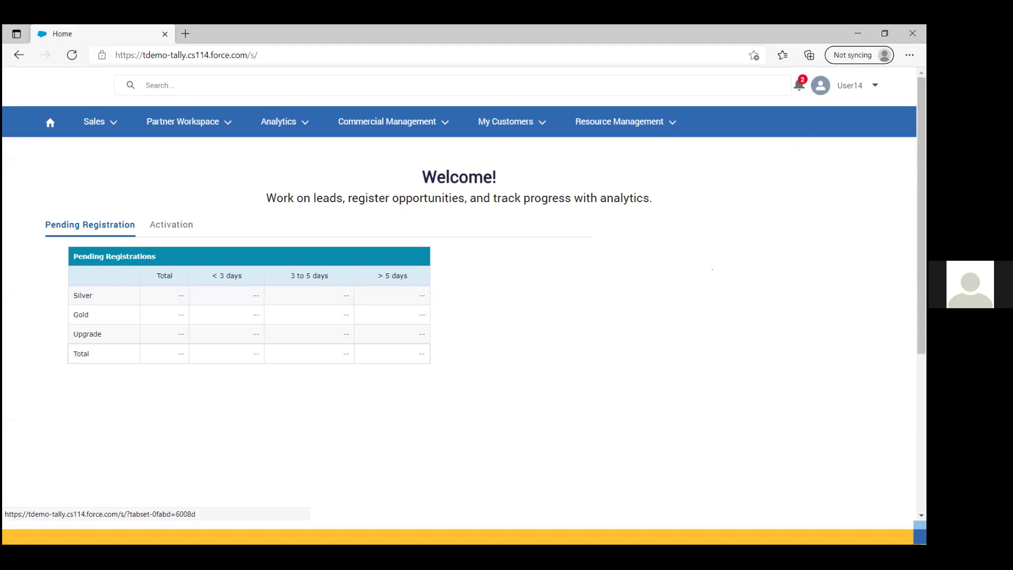
left_click(849, 85)
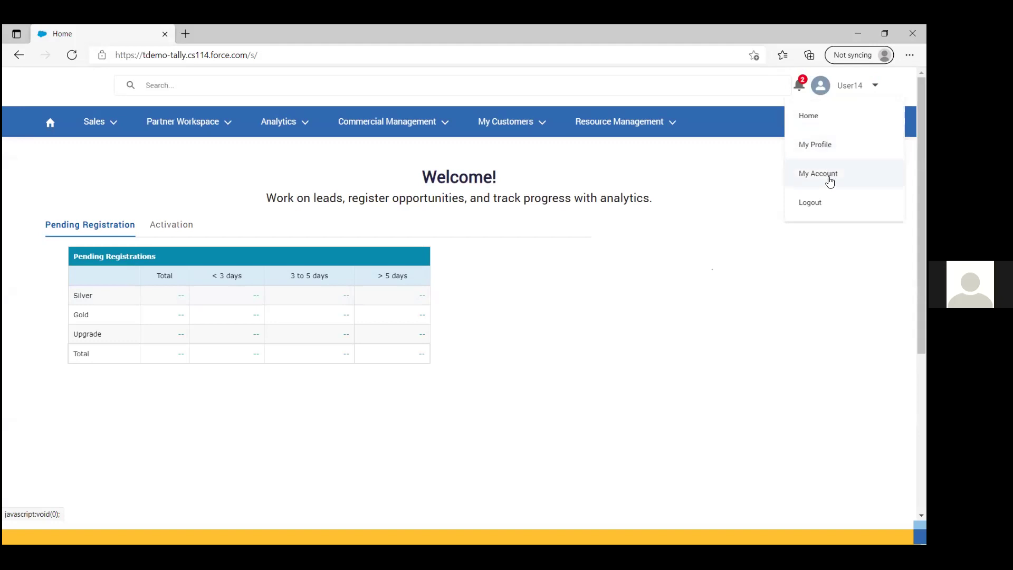
Step: Open the AP Demo Partner account via User14 > My Account and show its Related lists
left_click(819, 174)
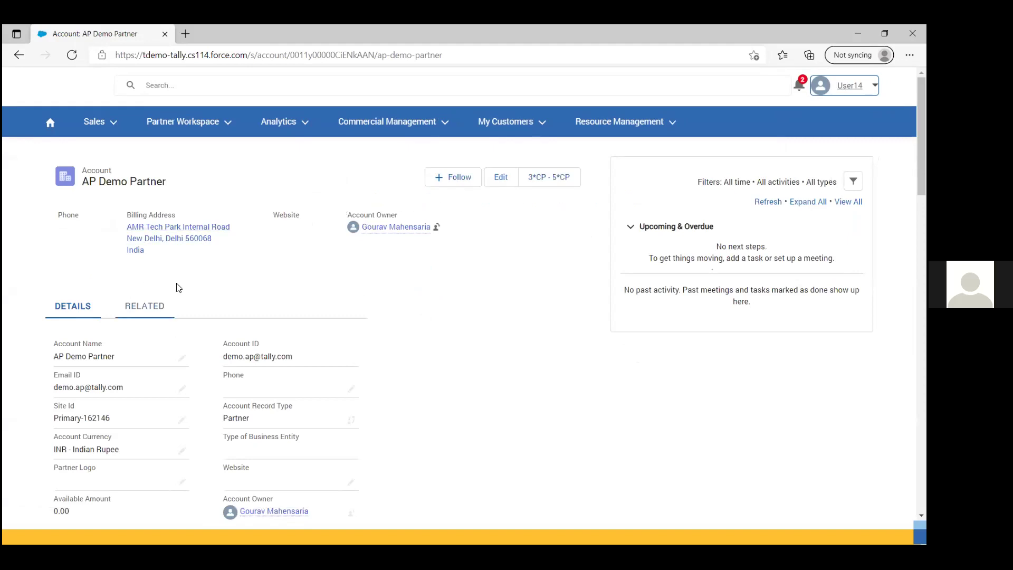
left_click(850, 85)
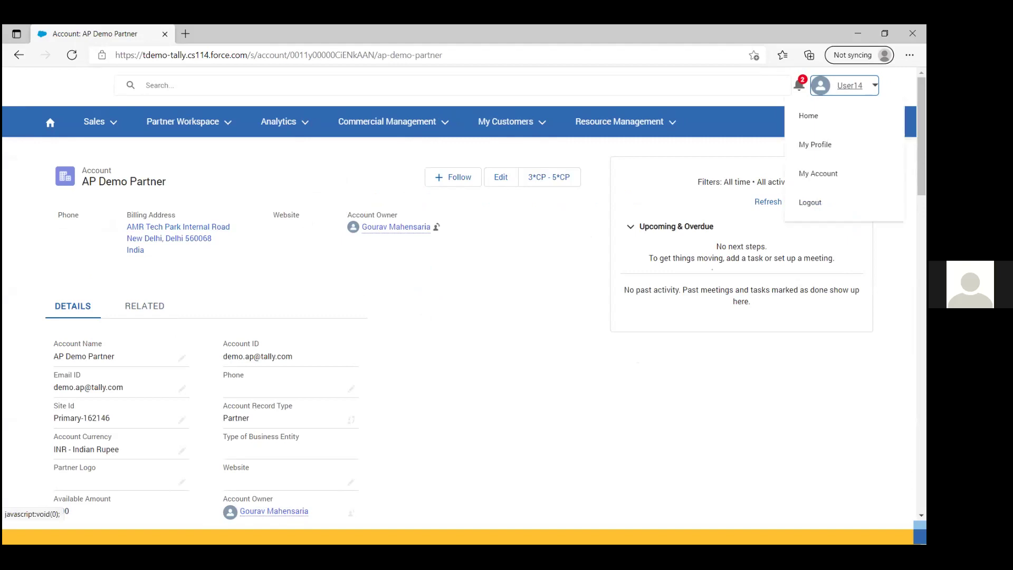
left_click(818, 173)
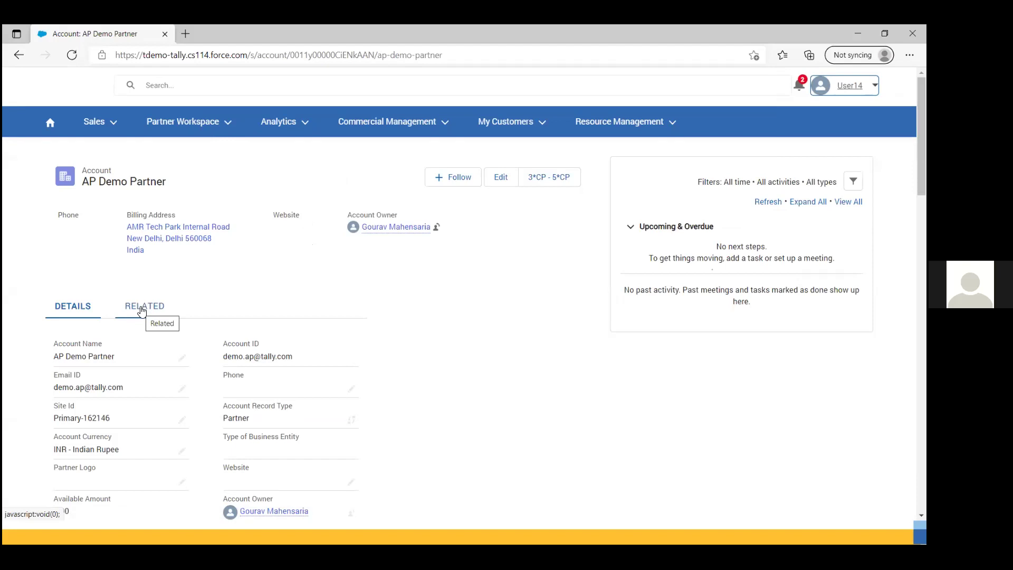
left_click(141, 309)
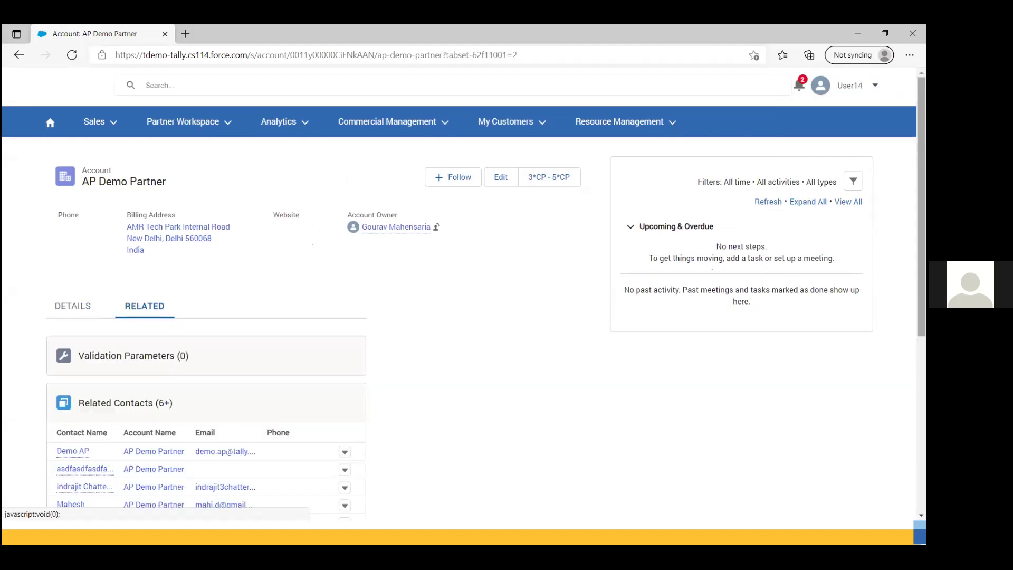
scroll(459, 327, "down", 4)
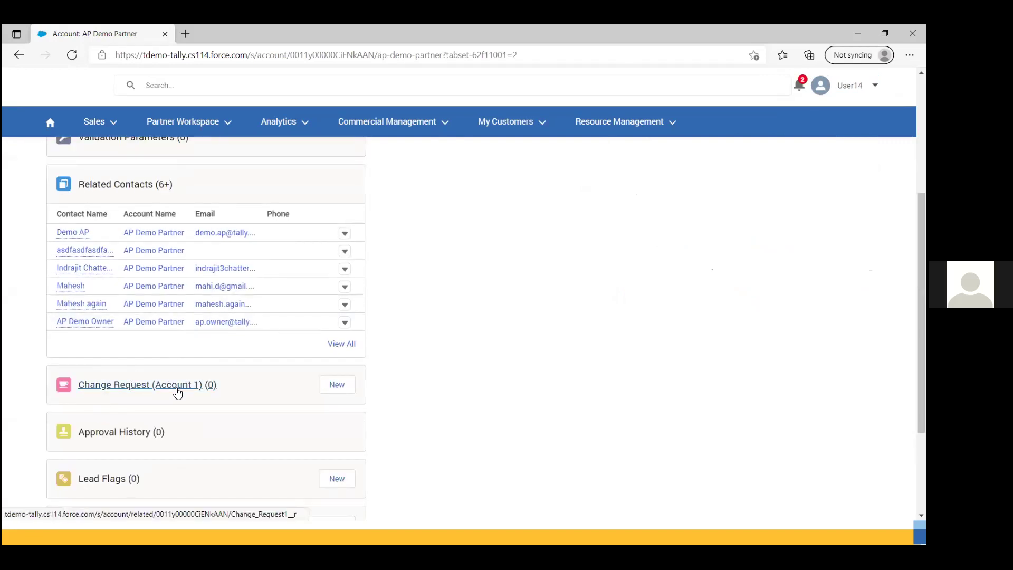
left_click(338, 386)
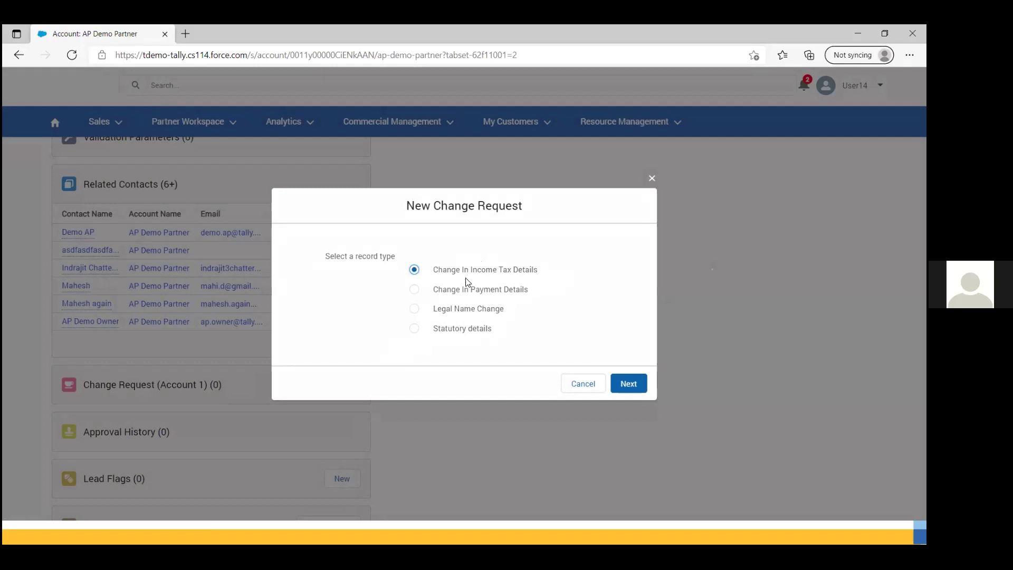
left_click(635, 383)
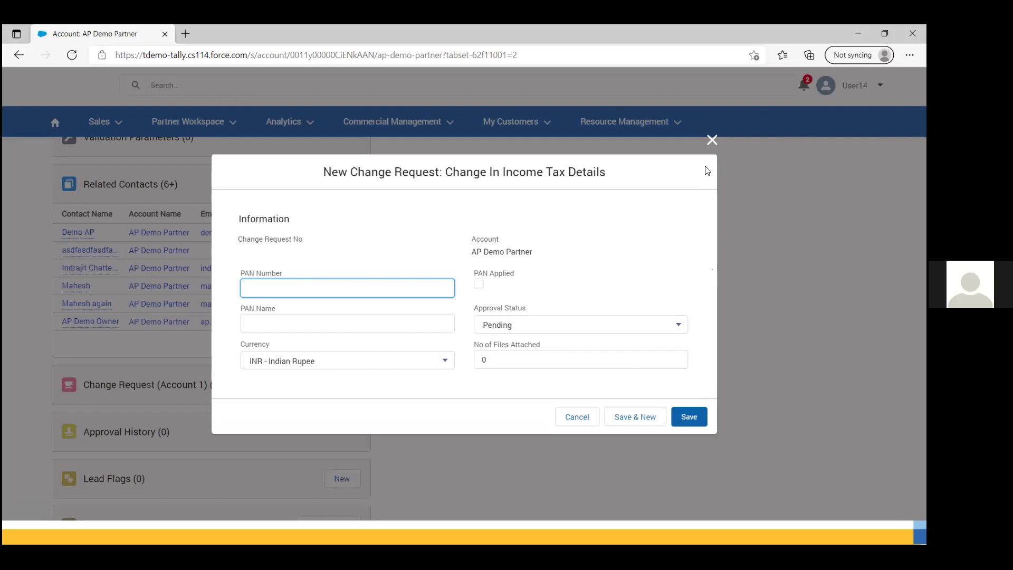
left_click(712, 139)
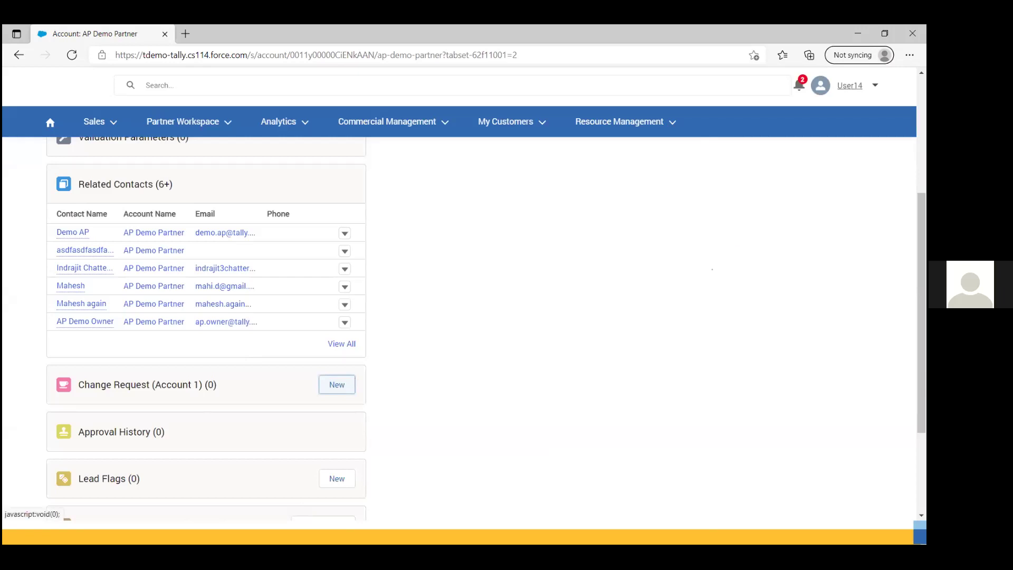
left_click(854, 85)
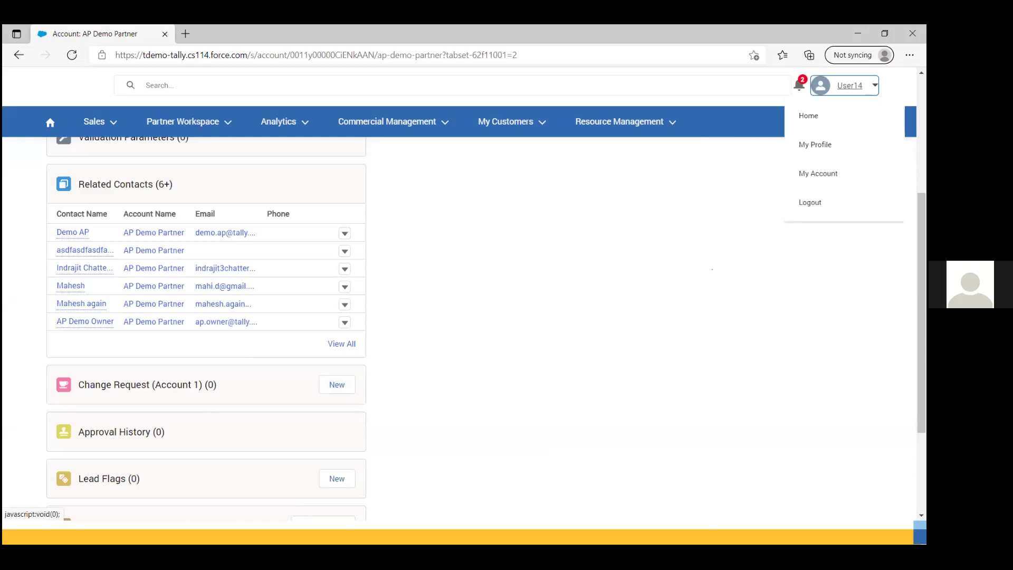
Step: Return to the AP Demo Partner Details view and scroll through its fields
left_click(808, 180)
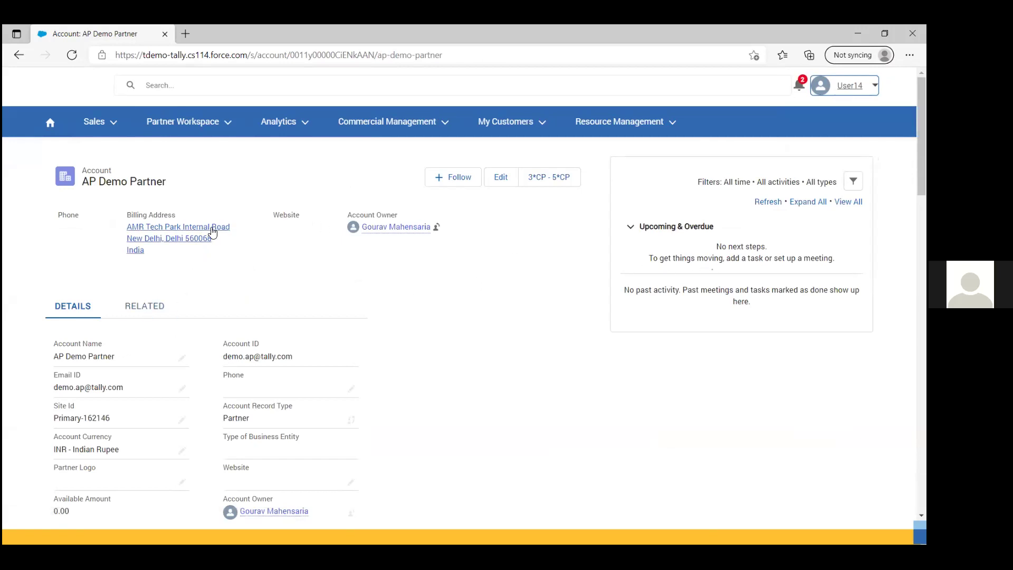
scroll(727, 154, "down", 4)
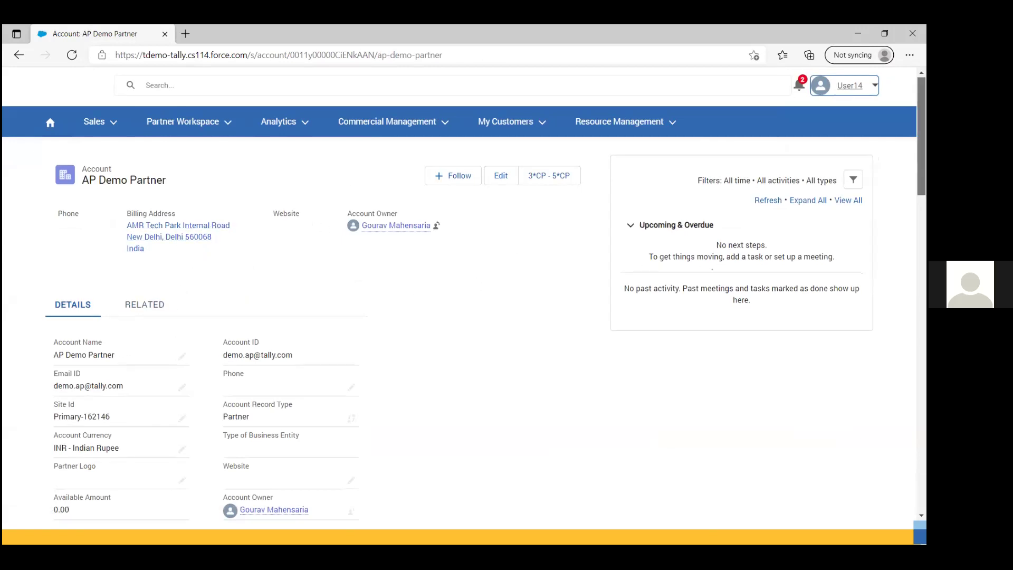
scroll(489, 324, "up", 1)
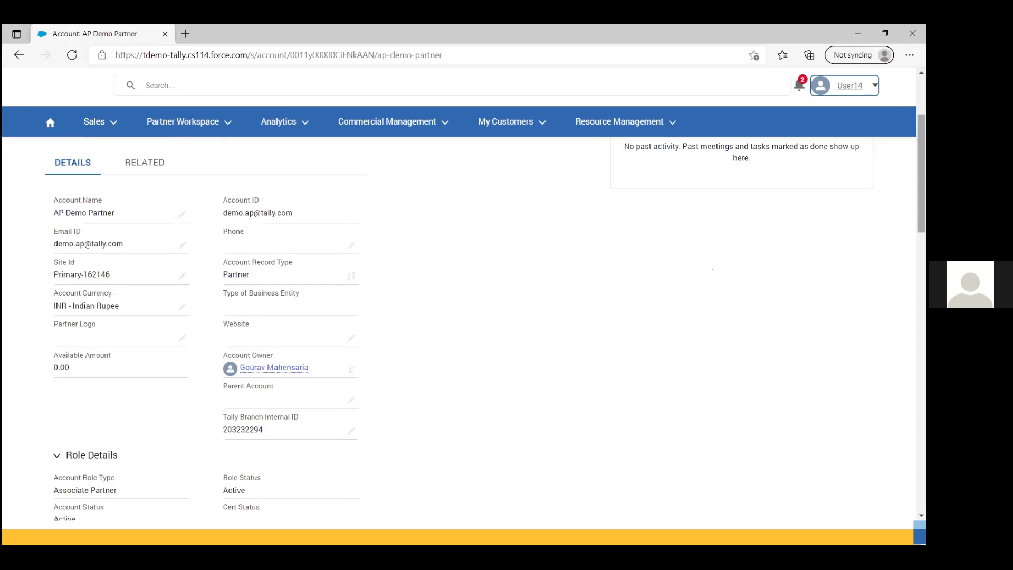
scroll(712, 269, "down", 4)
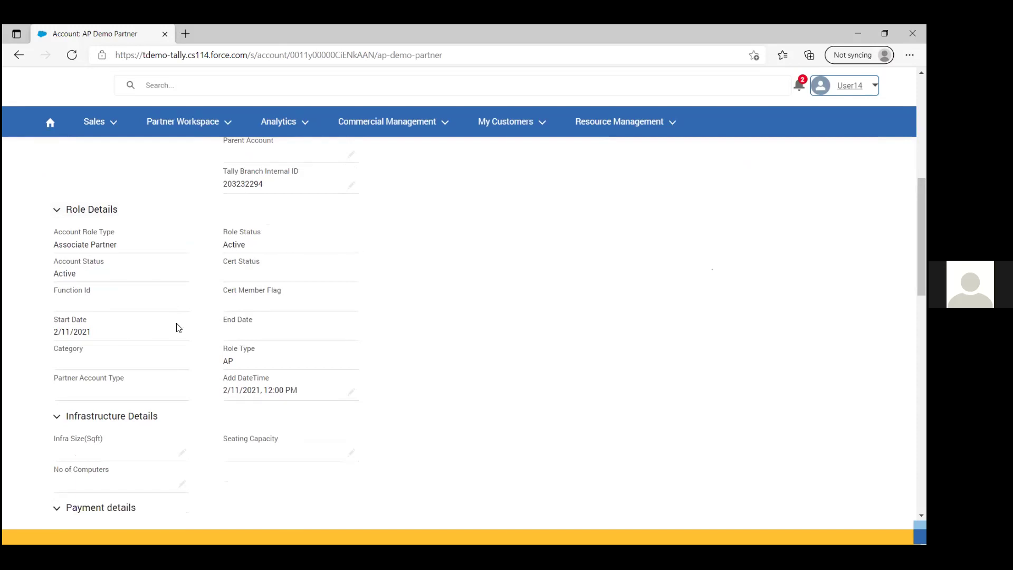
scroll(638, 339, "down", 5)
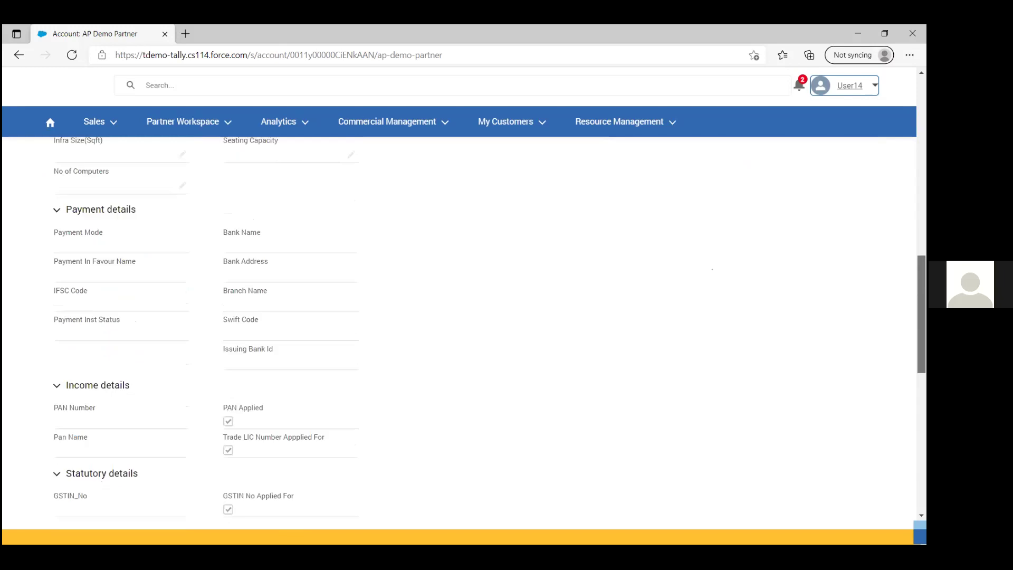
scroll(489, 328, "down", 1)
scroll(490, 333, "down", 2)
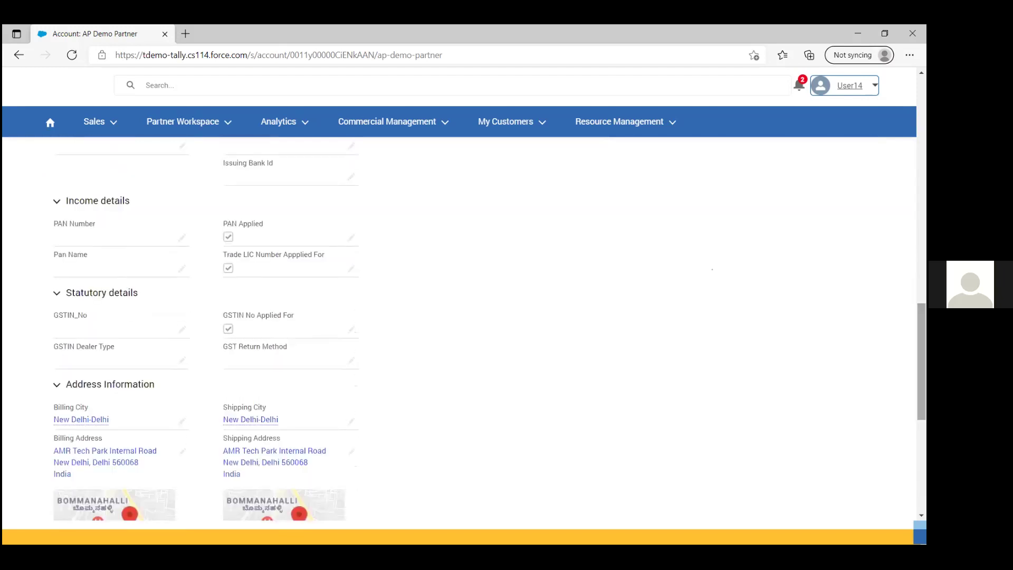
scroll(464, 327, "down", 4)
scroll(464, 327, "up", 14)
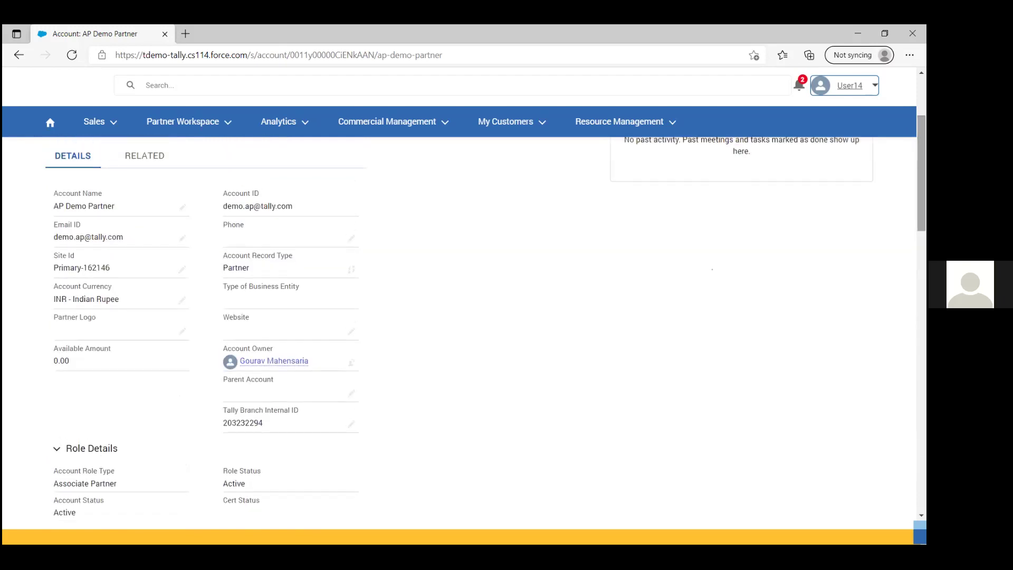
Step: Show the Related lists, scroll to Change Request, and start a new change request
left_click(145, 158)
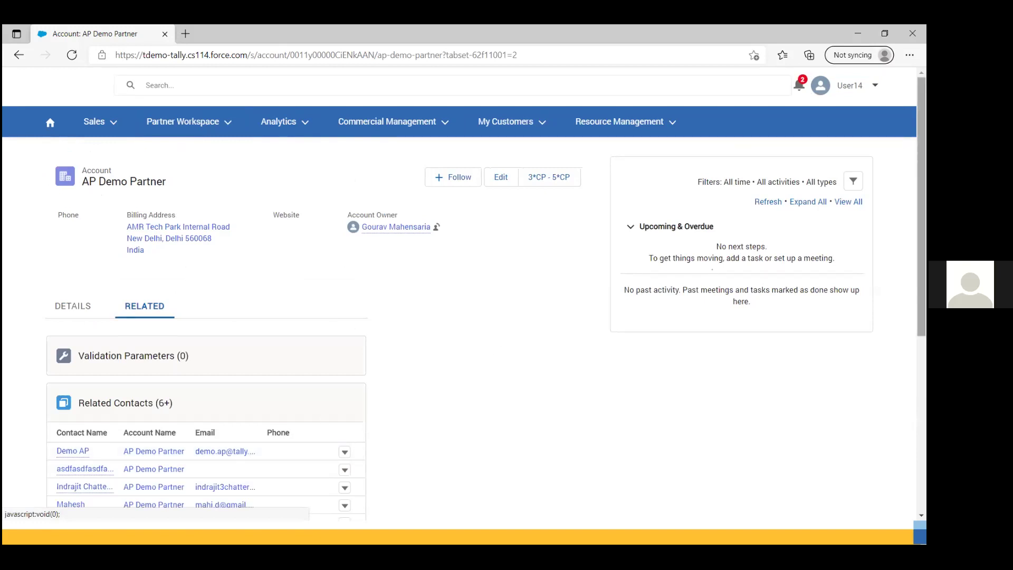
scroll(181, 409, "down", 4)
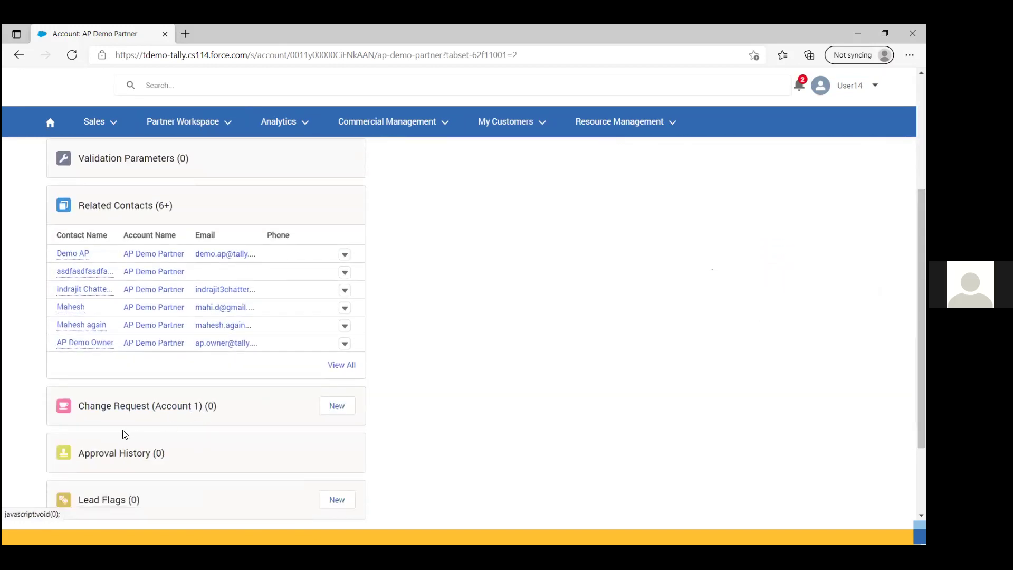
left_click(337, 406)
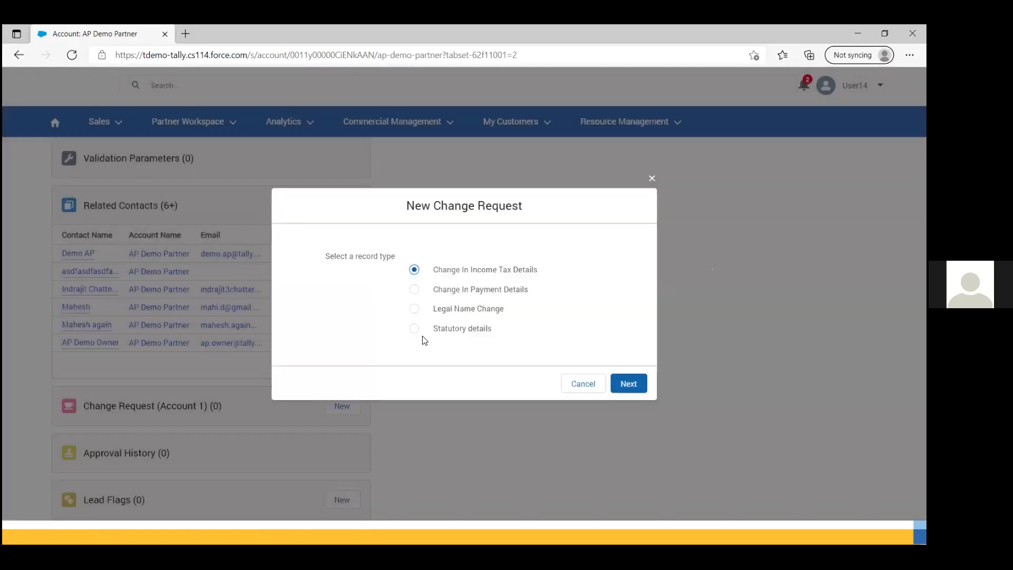
left_click(627, 383)
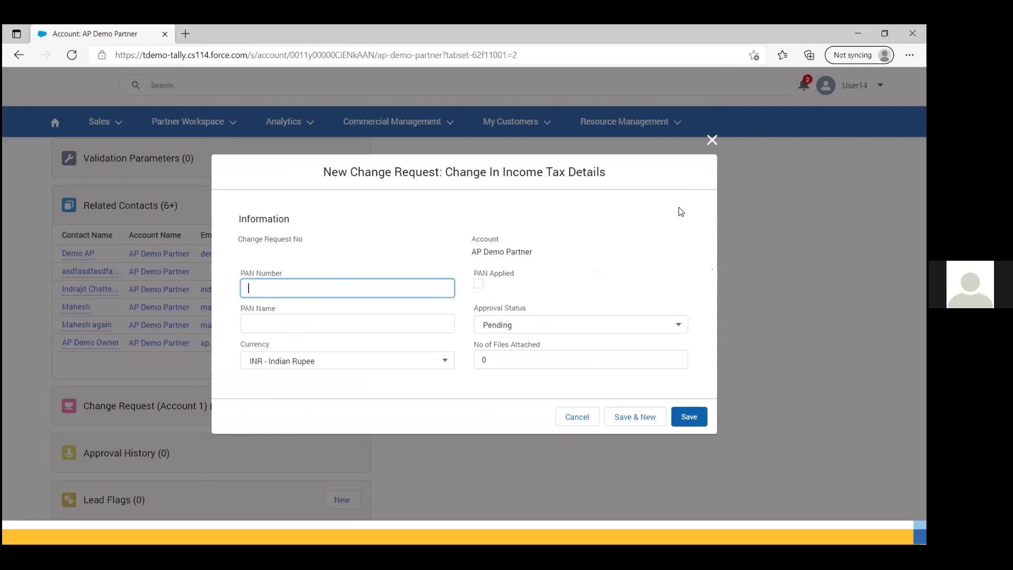
left_click(711, 141)
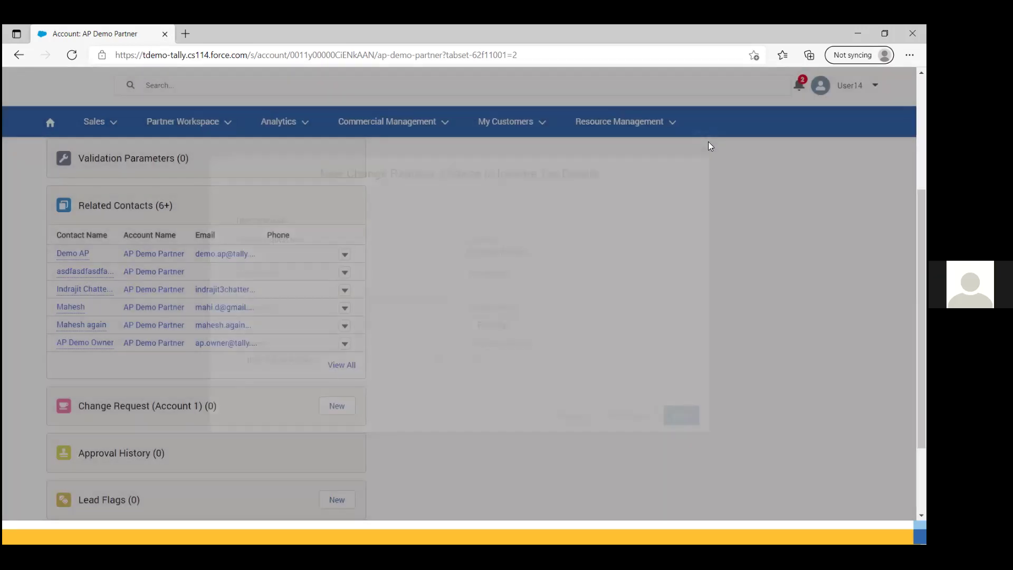
key("alt+Tab")
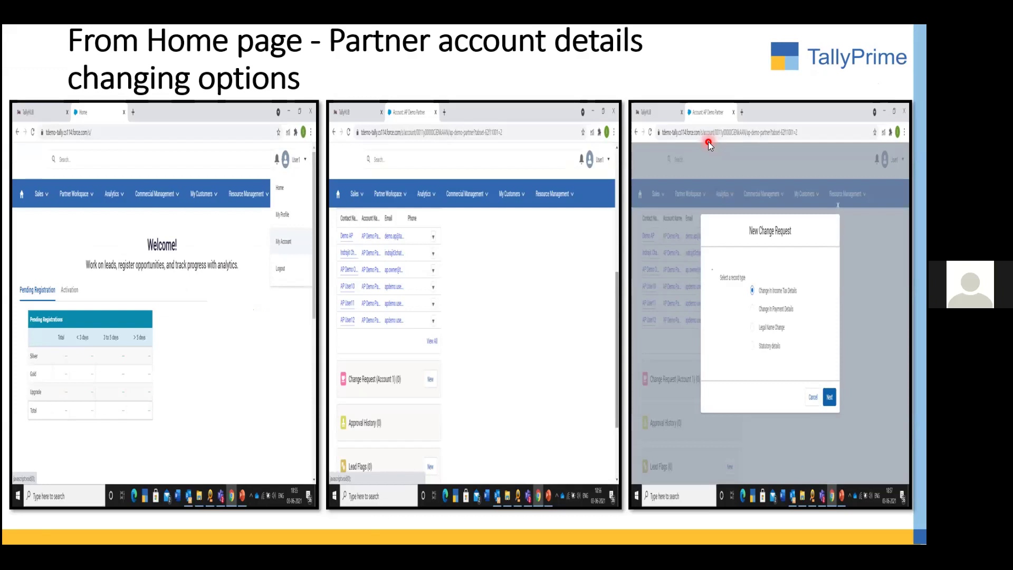
key("alt+Tab")
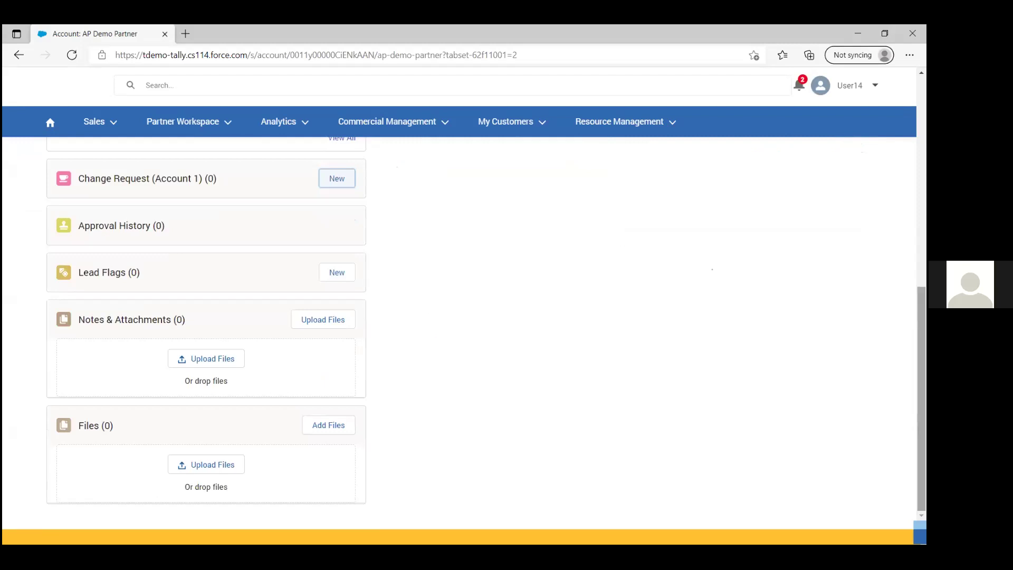
Step: Review the account's Address Information and Mailing Address details, then minimize the browser to the slides
scroll(205, 327, "up", 5)
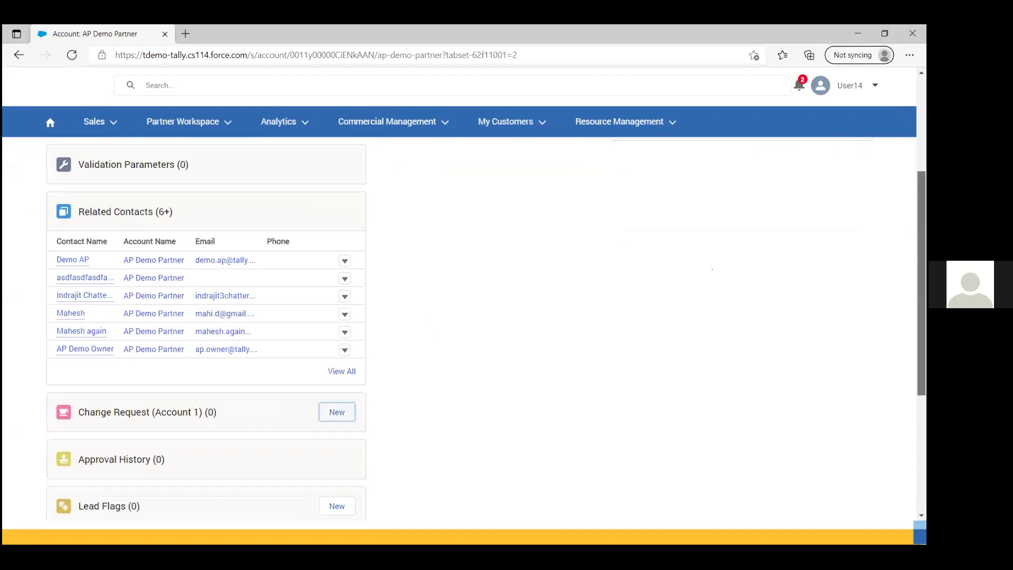
scroll(206, 328, "down", 2)
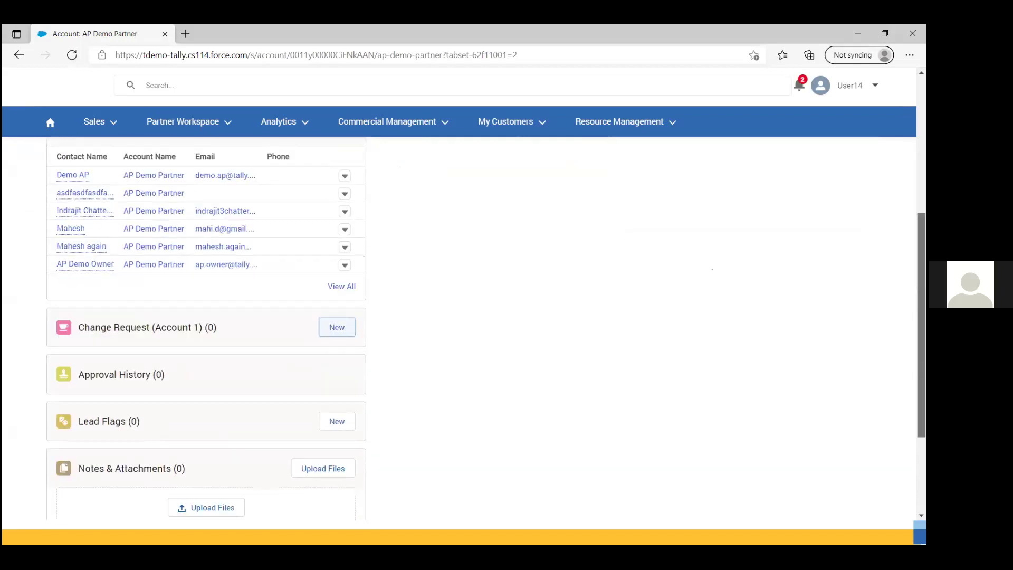
scroll(205, 328, "up", 4)
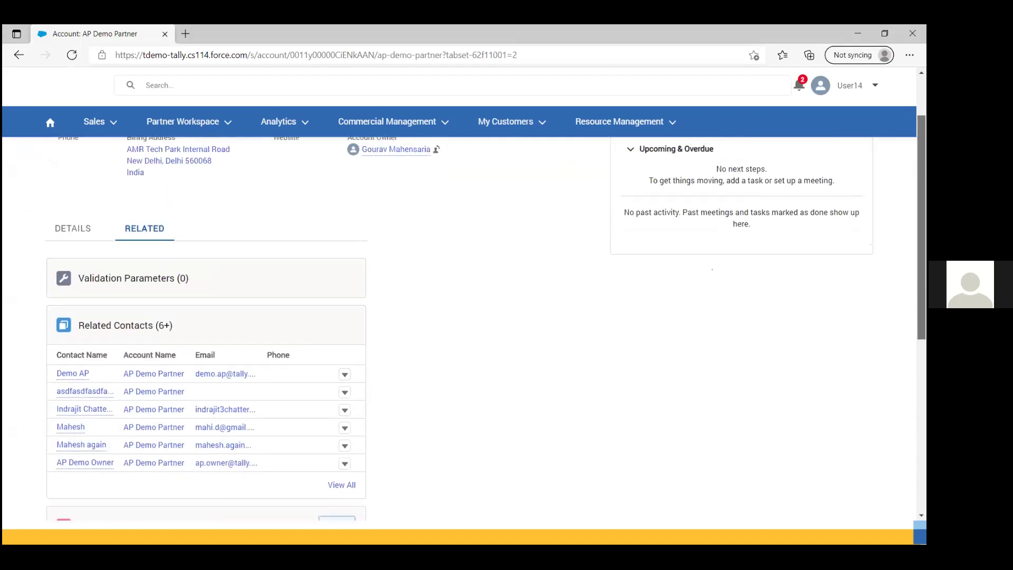
scroll(206, 327, "up", 1)
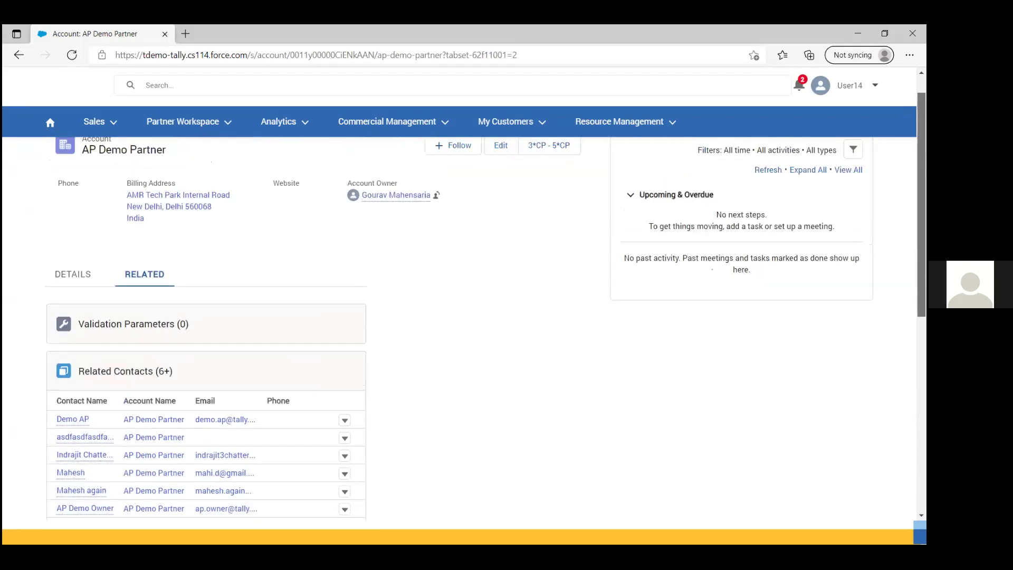
left_click(67, 274)
scroll(206, 327, "down", 10)
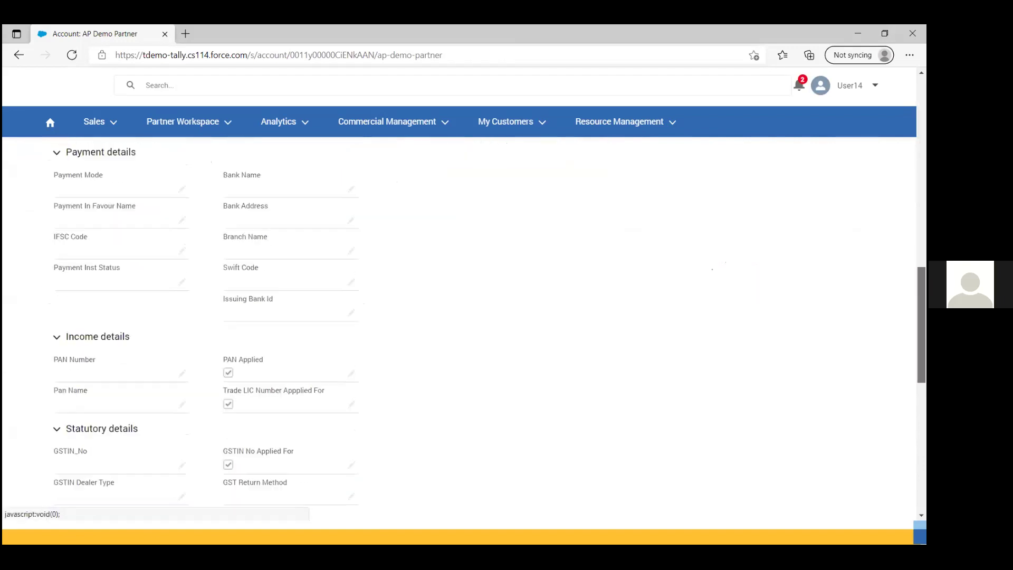
scroll(459, 327, "down", 4)
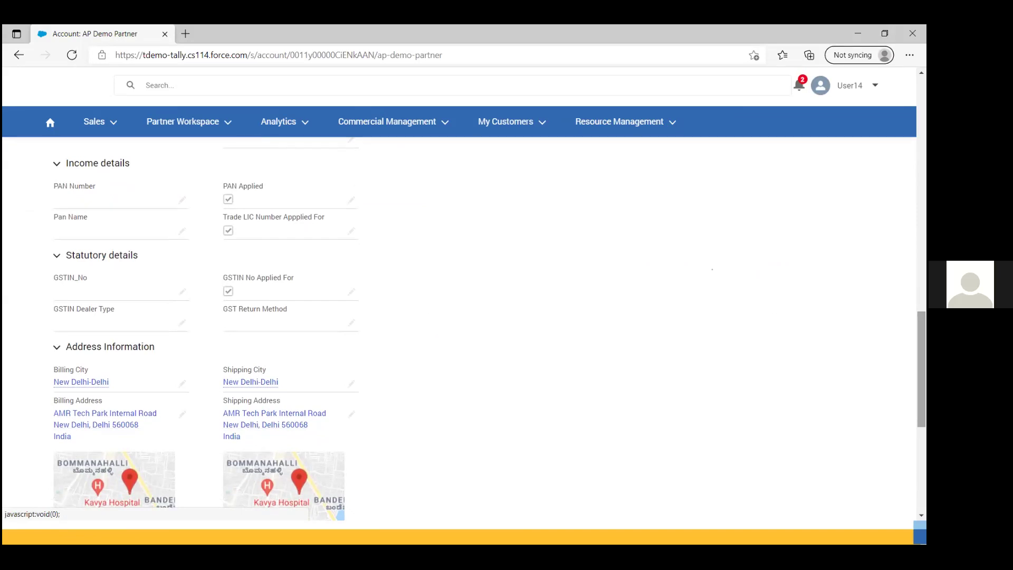
scroll(459, 327, "down", 2)
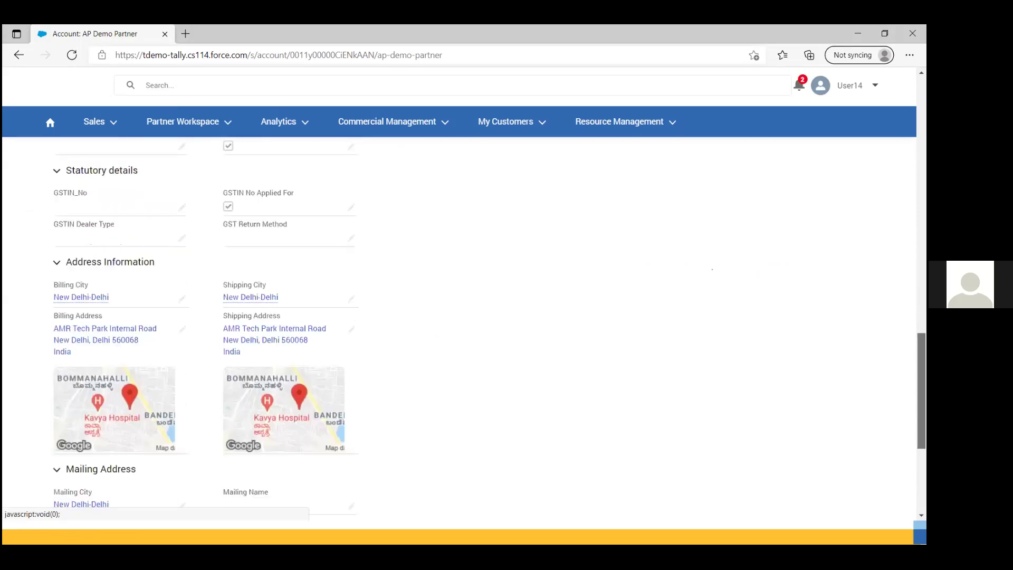
scroll(459, 327, "down", 5)
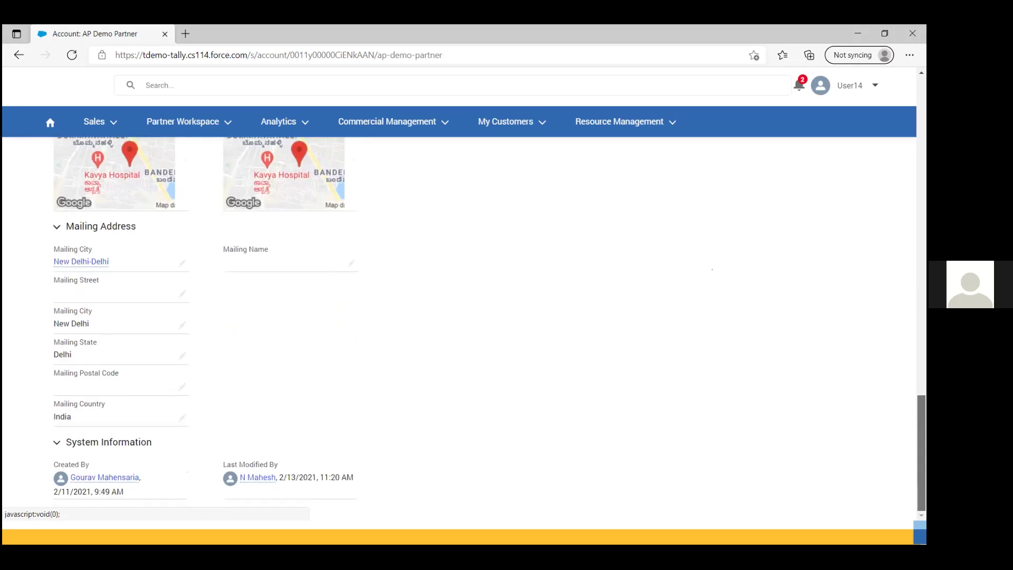
scroll(459, 327, "up", 4)
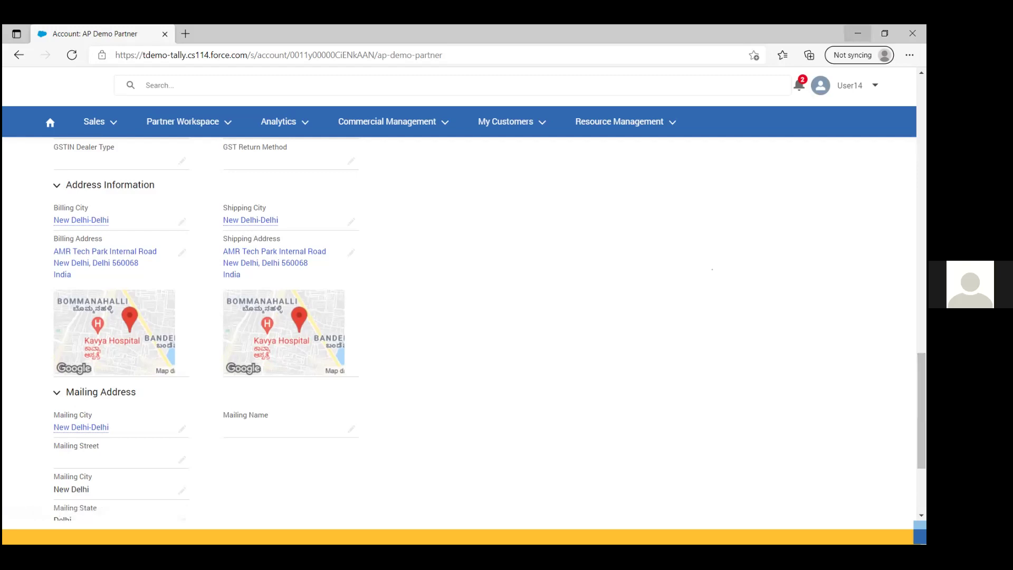
left_click(859, 33)
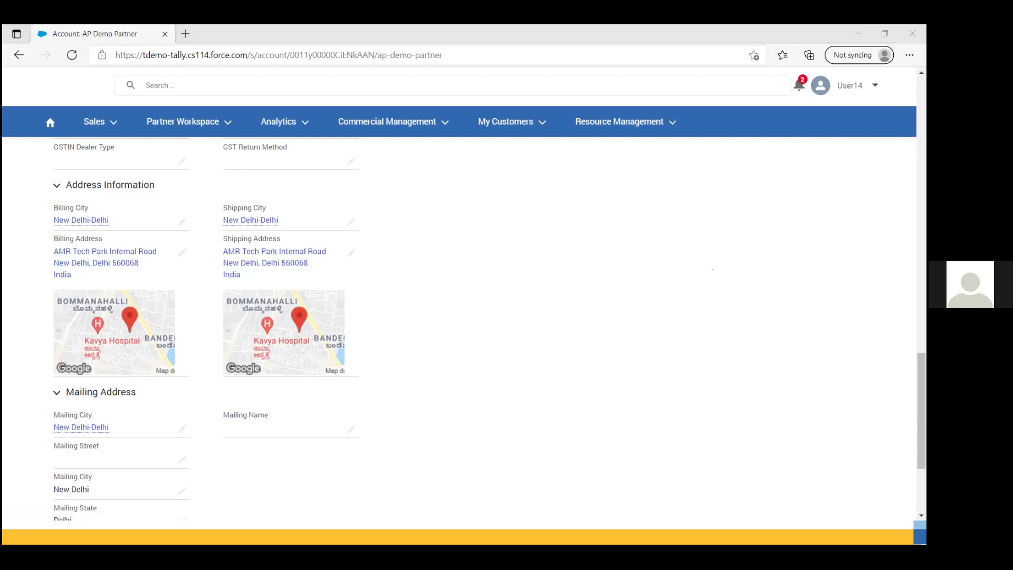
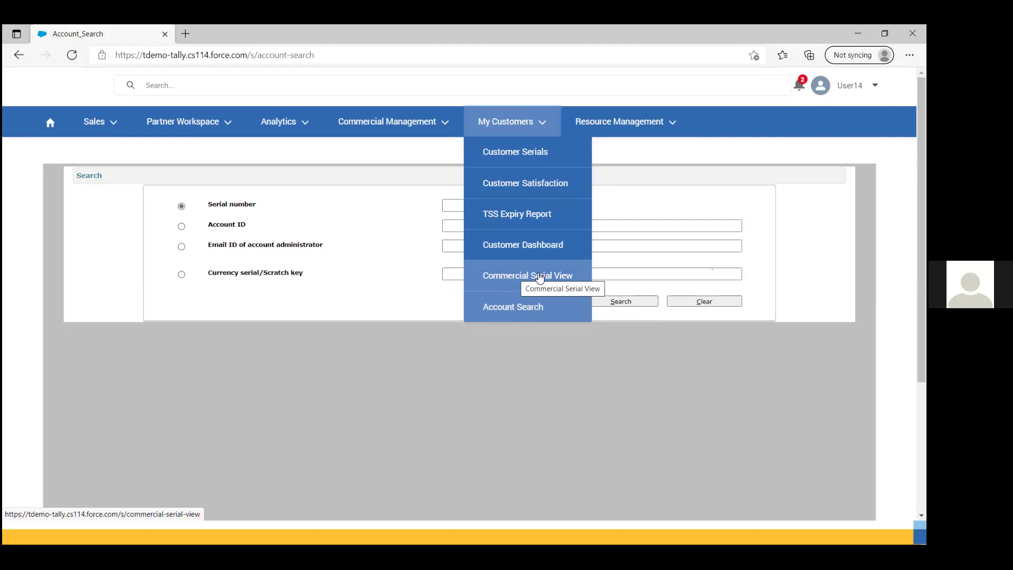
Step: Open the Commercial Serial View page, leaving its Serial Number/Scratch Key search field empty
left_click(473, 278)
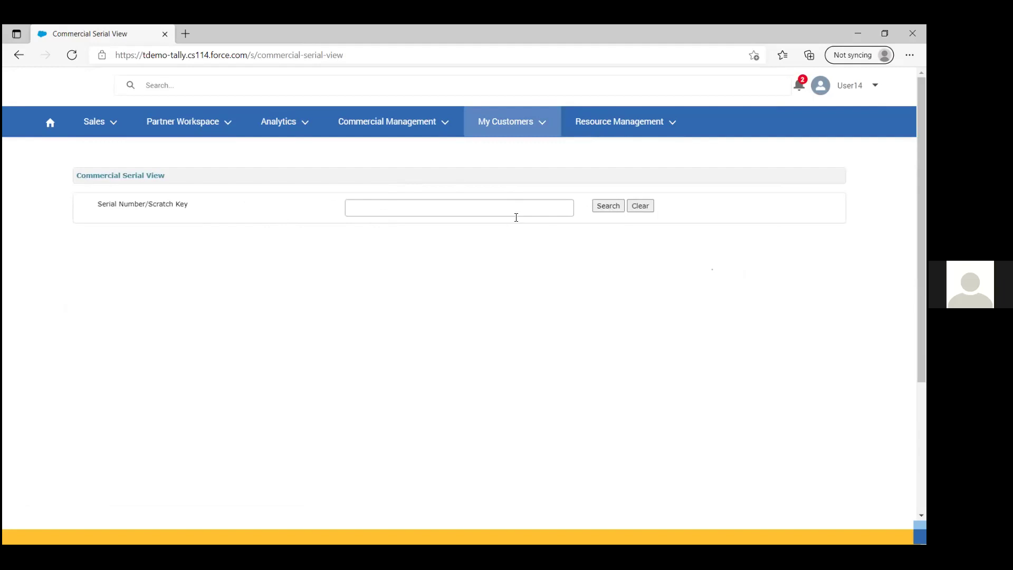
left_click(650, 123)
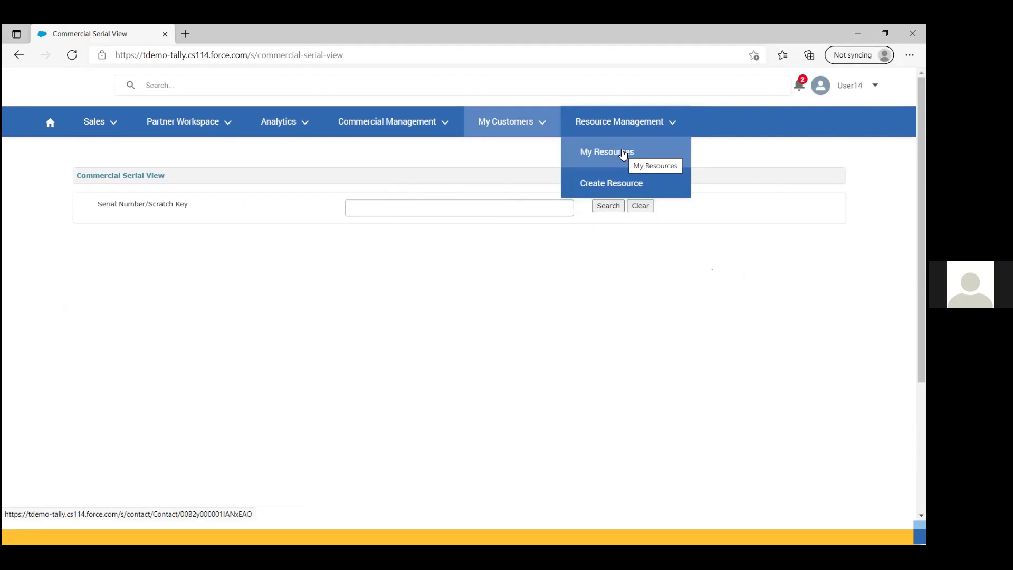
Step: Open Create Resource and scroll through the blank New Contact form down to Confirm
left_click(611, 184)
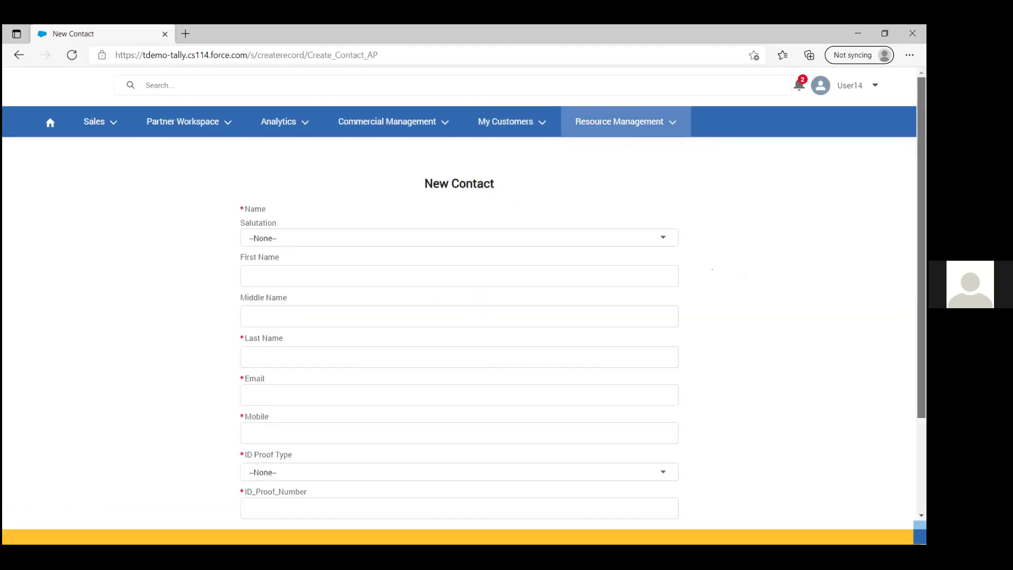
scroll(459, 327, "down", 2)
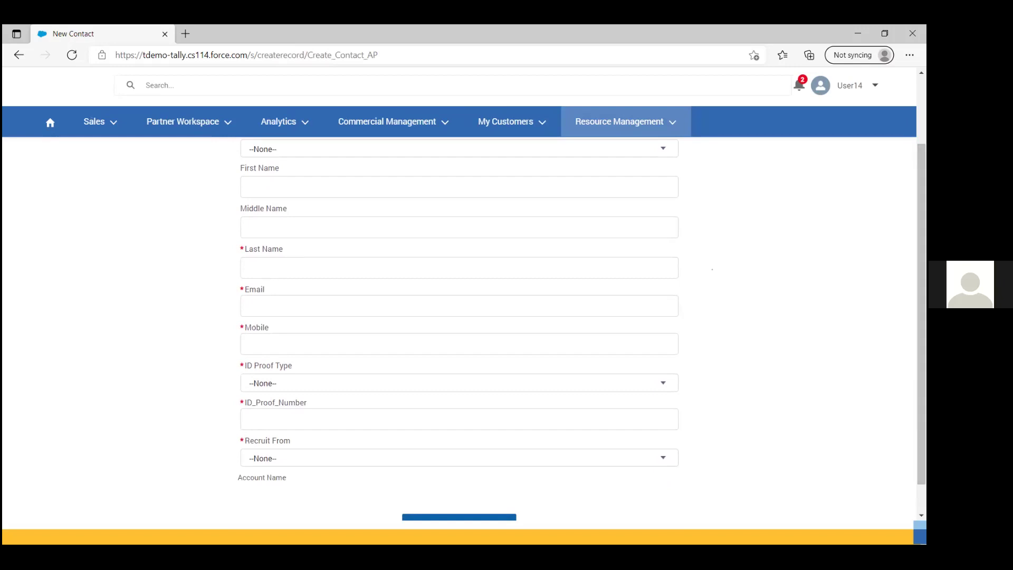
scroll(460, 328, "down", 1)
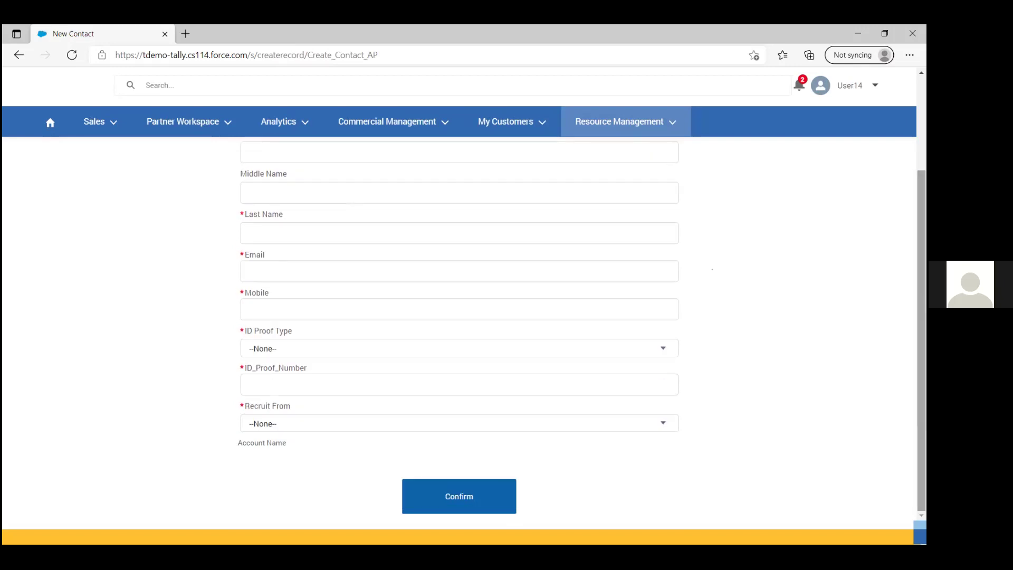
scroll(459, 316, "up", 3)
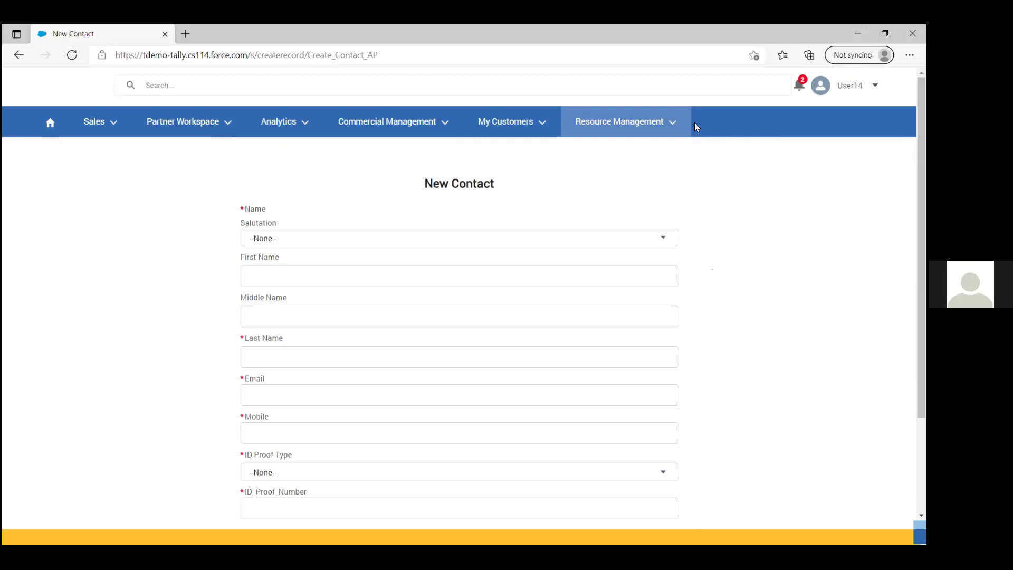
left_click(663, 123)
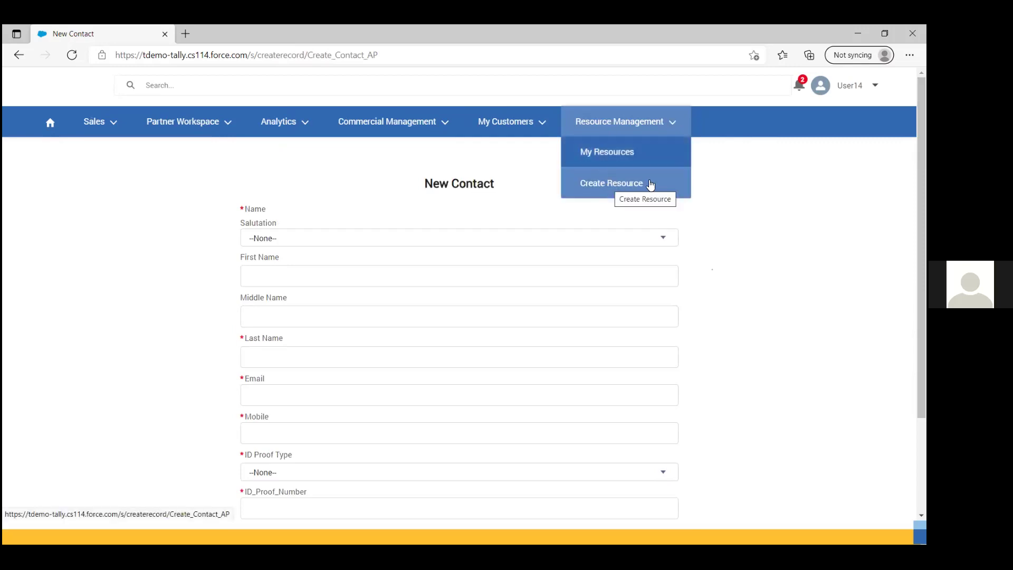
Step: Open a resource's contact record from the My Resources list
left_click(600, 159)
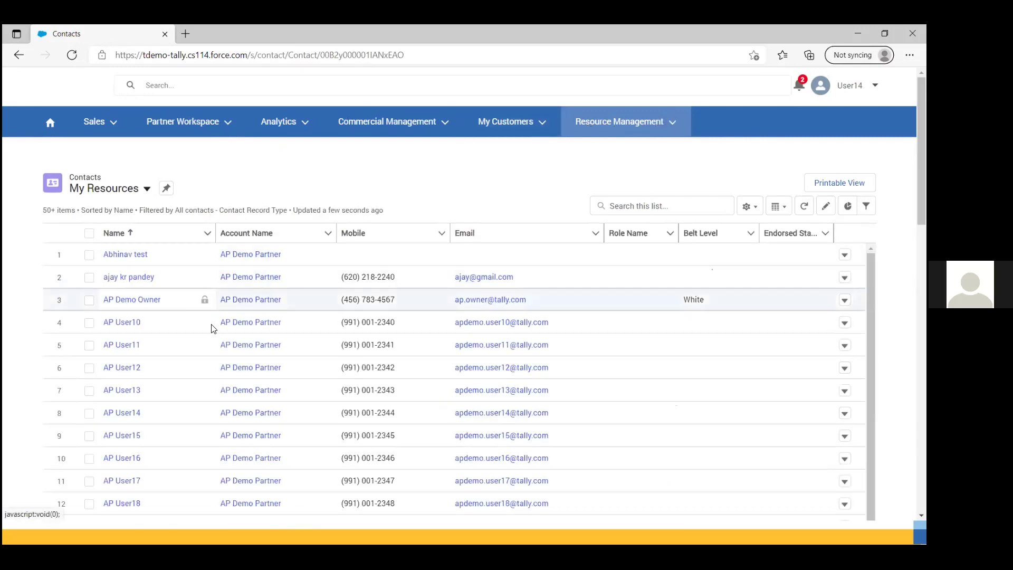
left_click(145, 282)
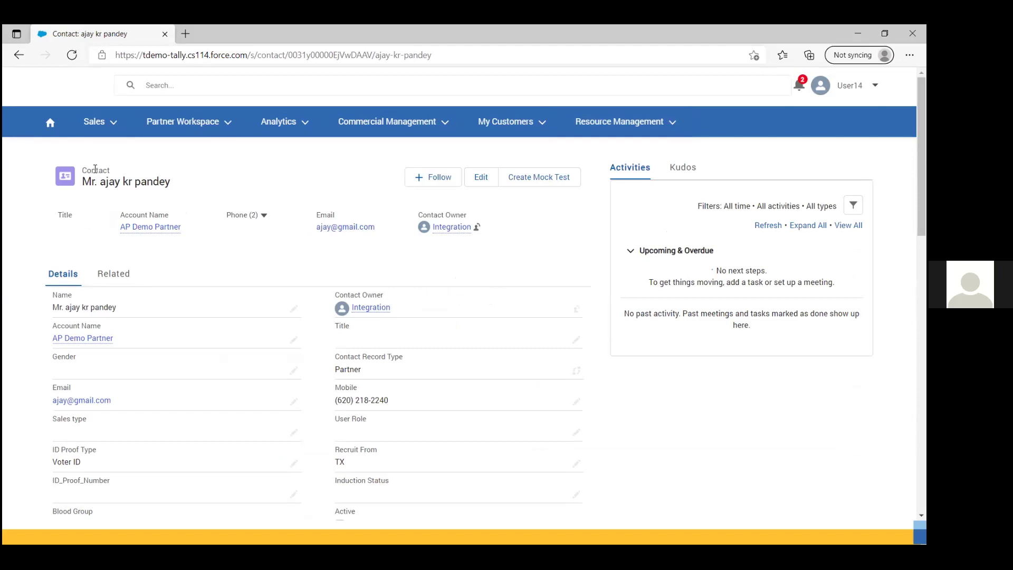
left_click(525, 121)
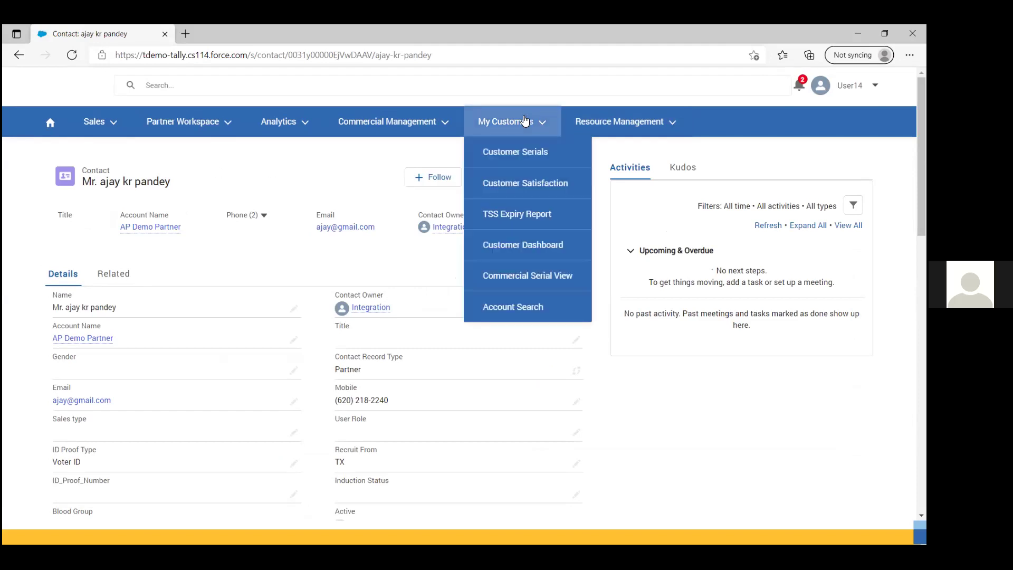
left_click(611, 115)
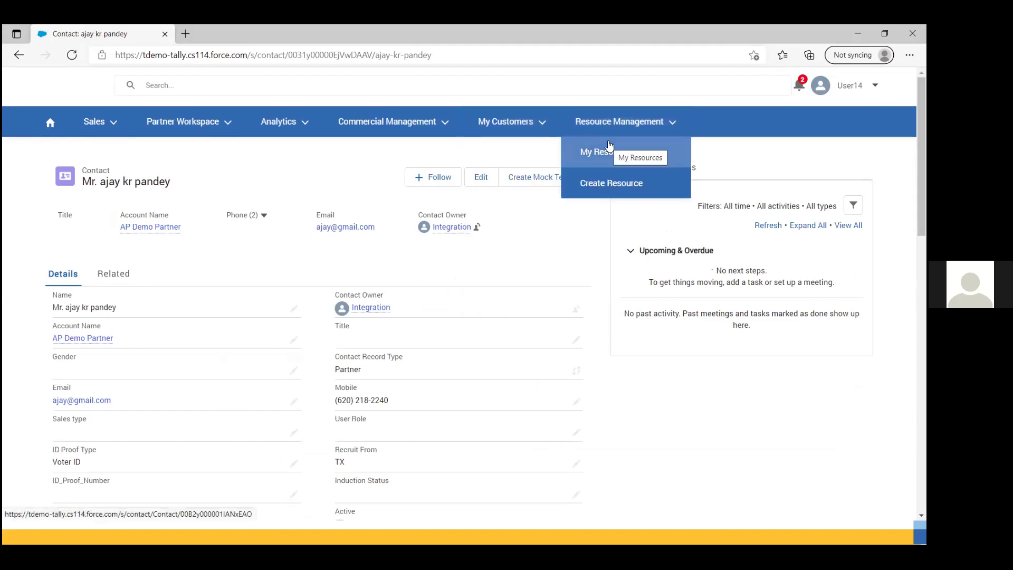
left_click(608, 151)
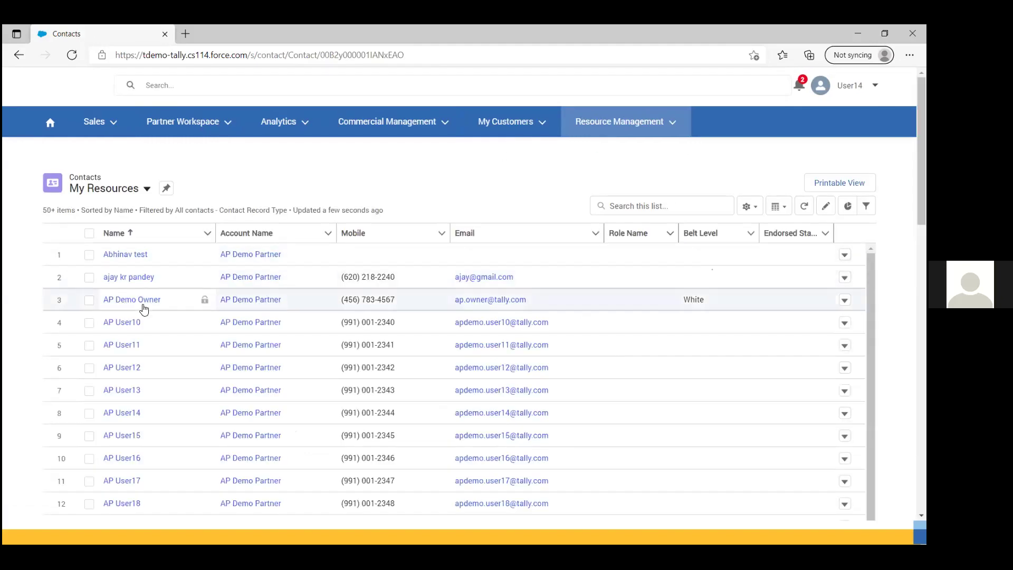
left_click(129, 278)
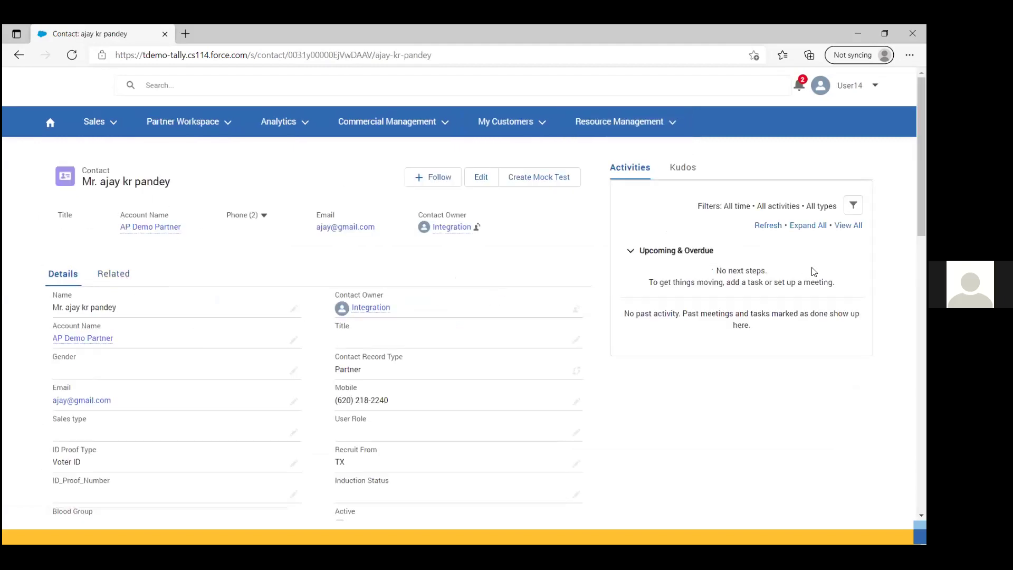
Step: Scroll the contact record and show its related lists, including one recommended White belt
scroll(274, 325, "down", 1)
scroll(274, 326, "down", 5)
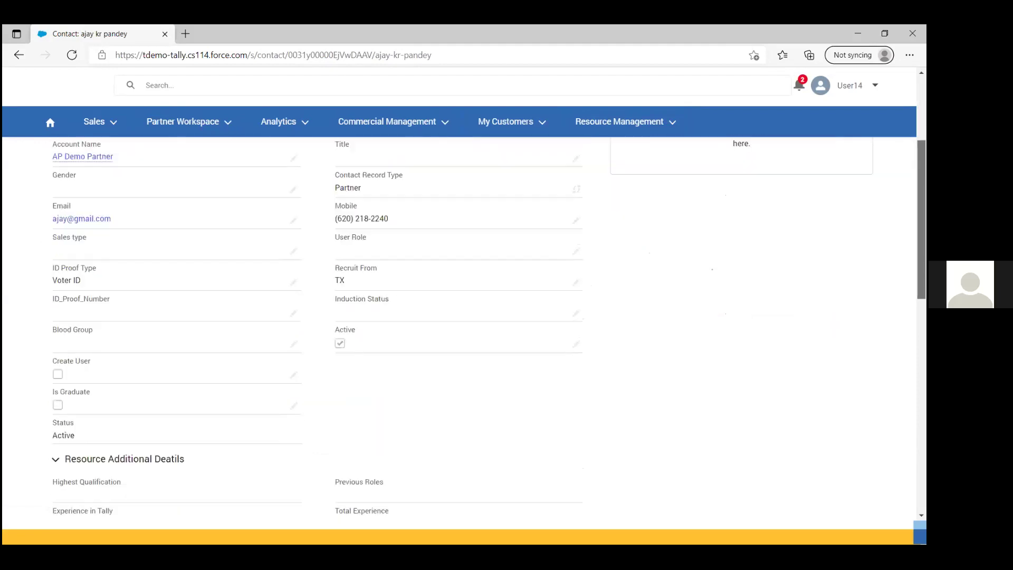
scroll(42, 348, "up", 6)
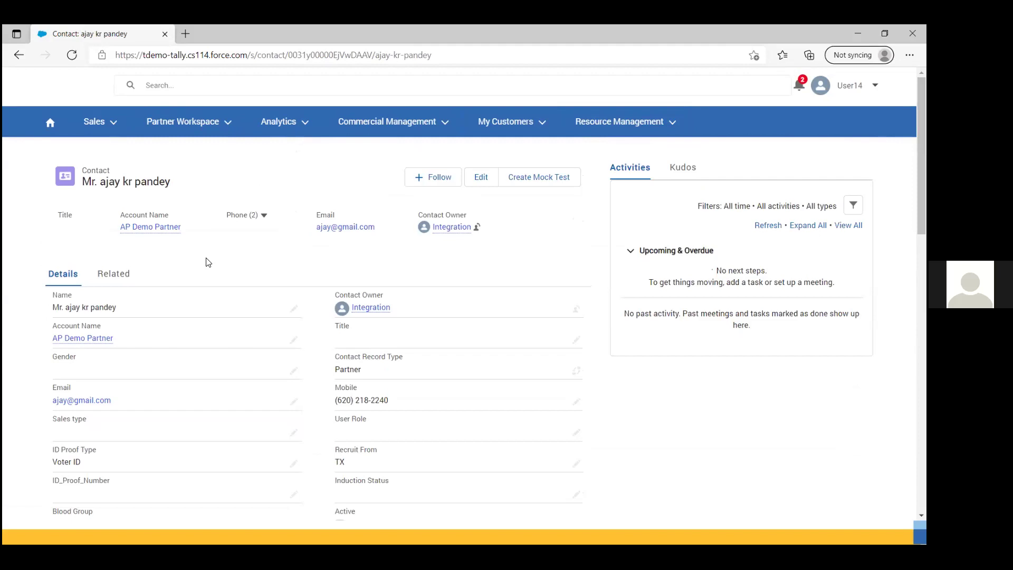
left_click(117, 275)
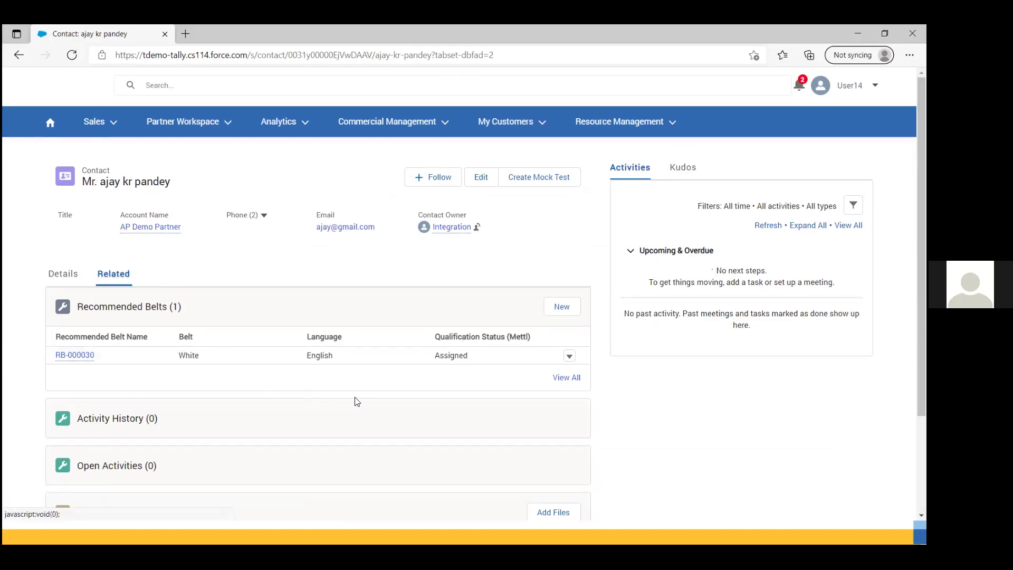
left_click(563, 309)
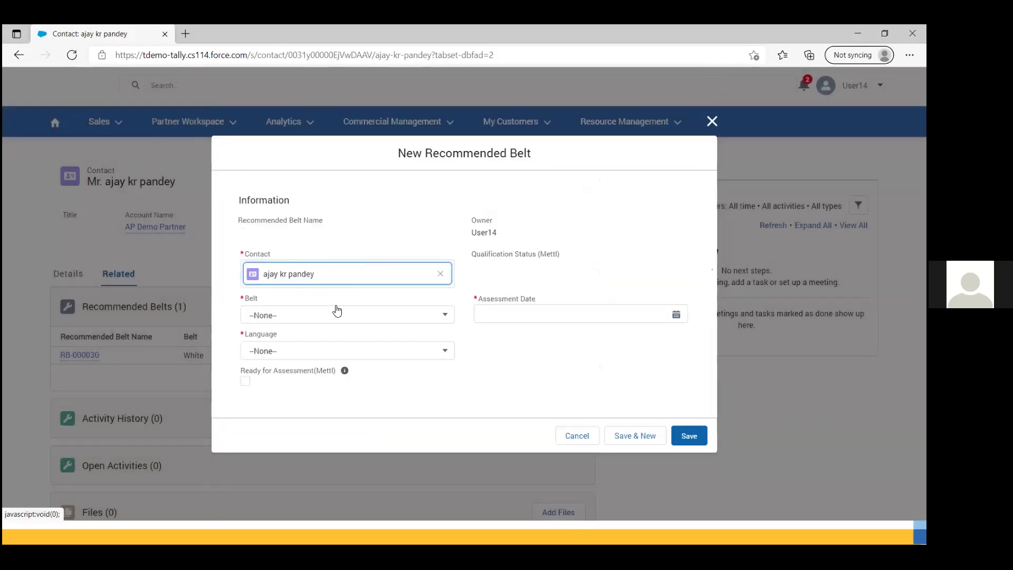
left_click(442, 316)
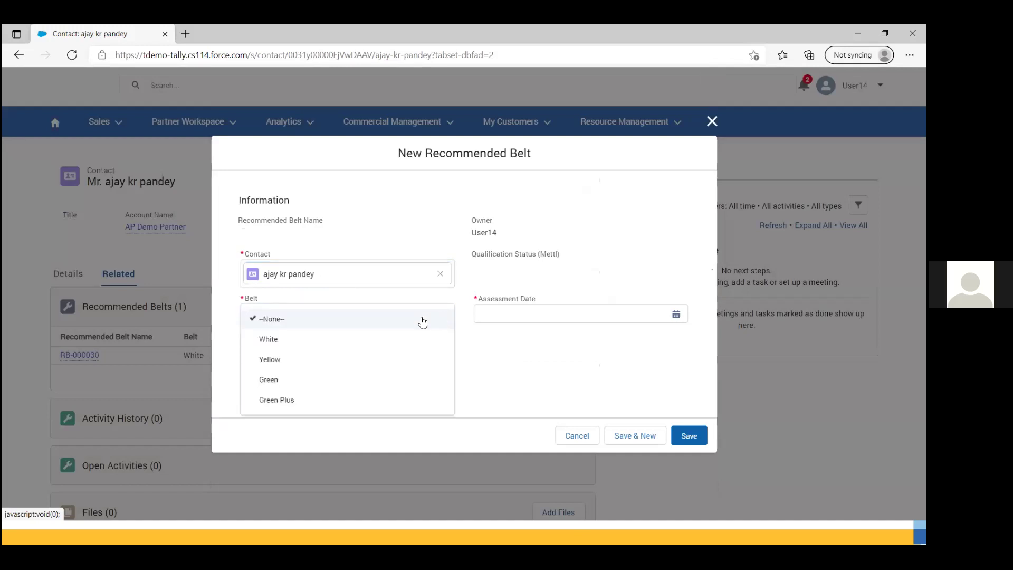
left_click(280, 357)
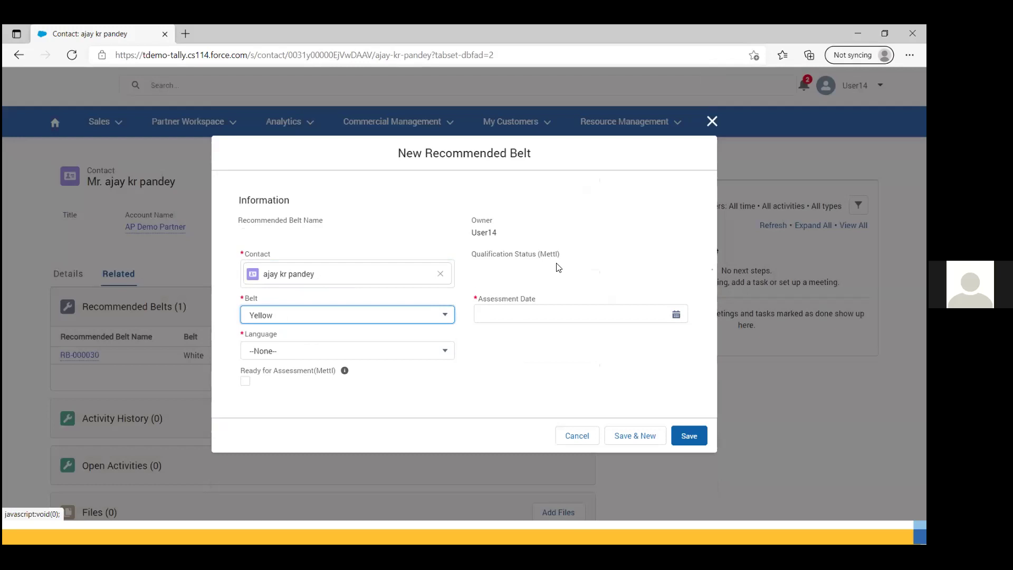
left_click(674, 314)
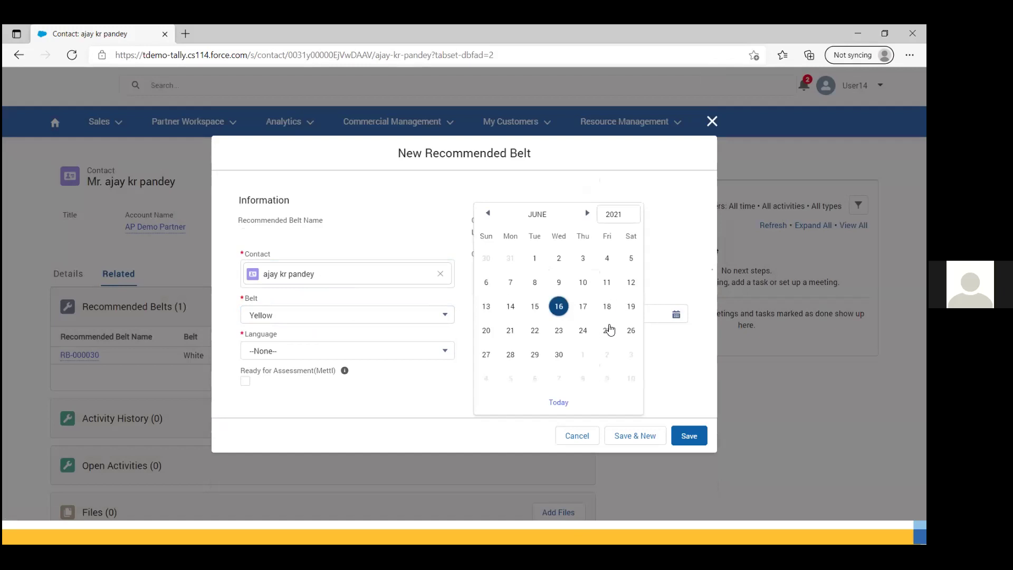
left_click(606, 331)
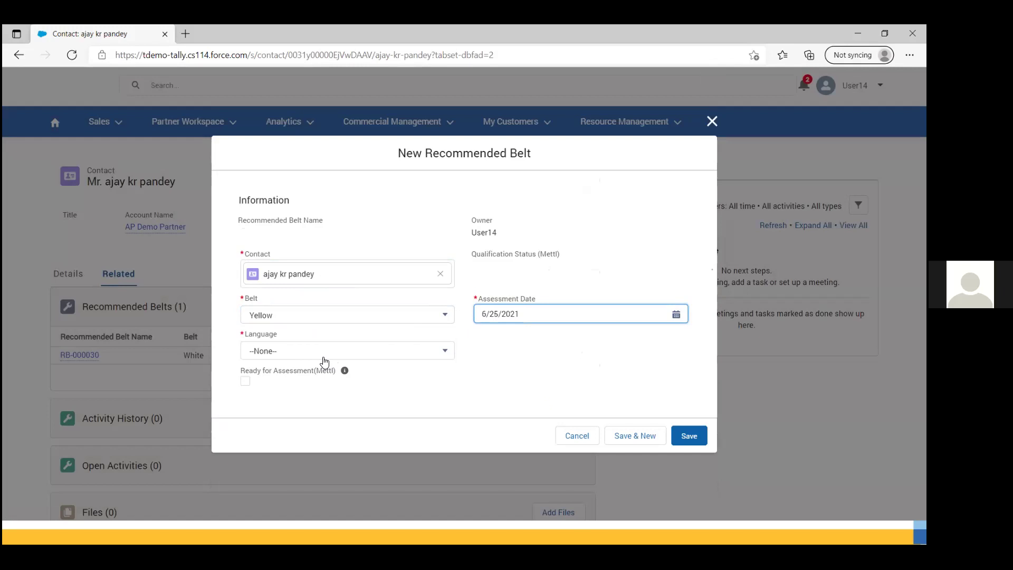
left_click(306, 353)
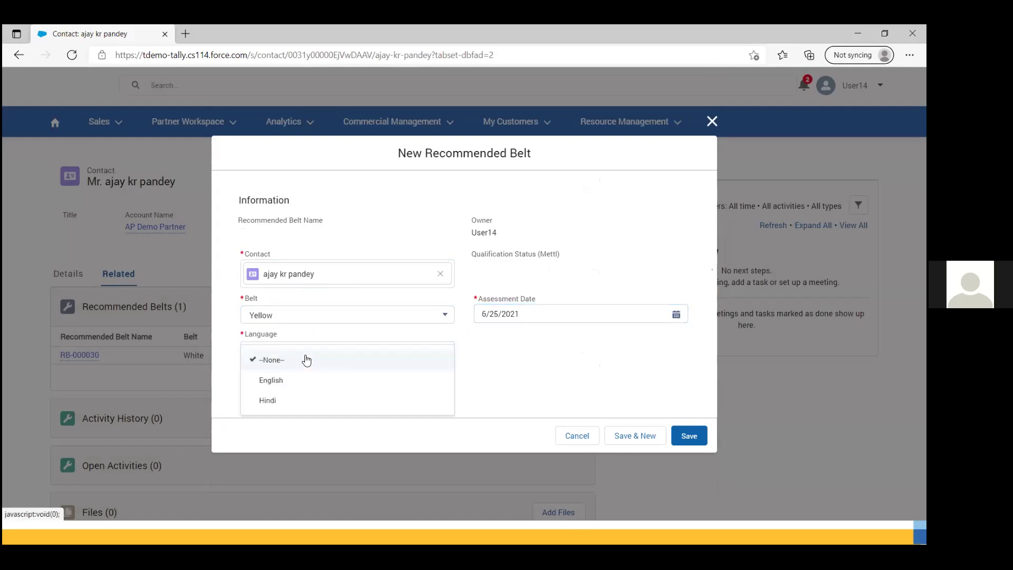
left_click(266, 382)
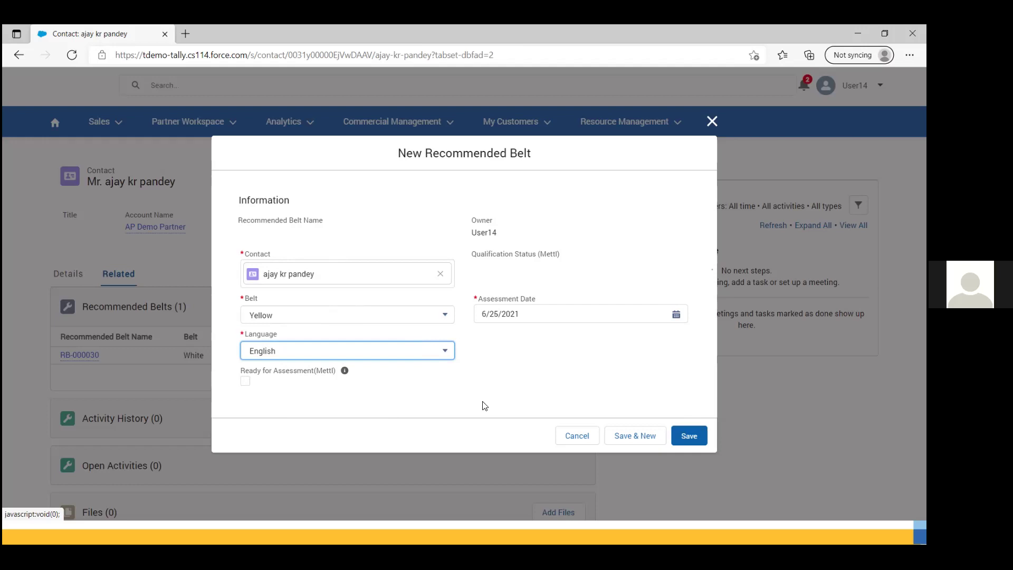
left_click(712, 123)
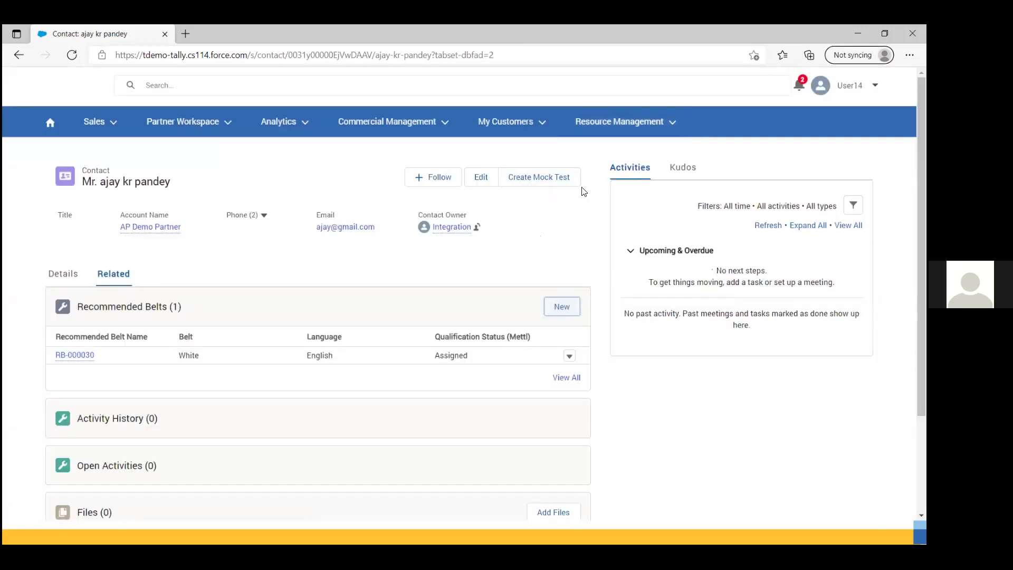
left_click(538, 182)
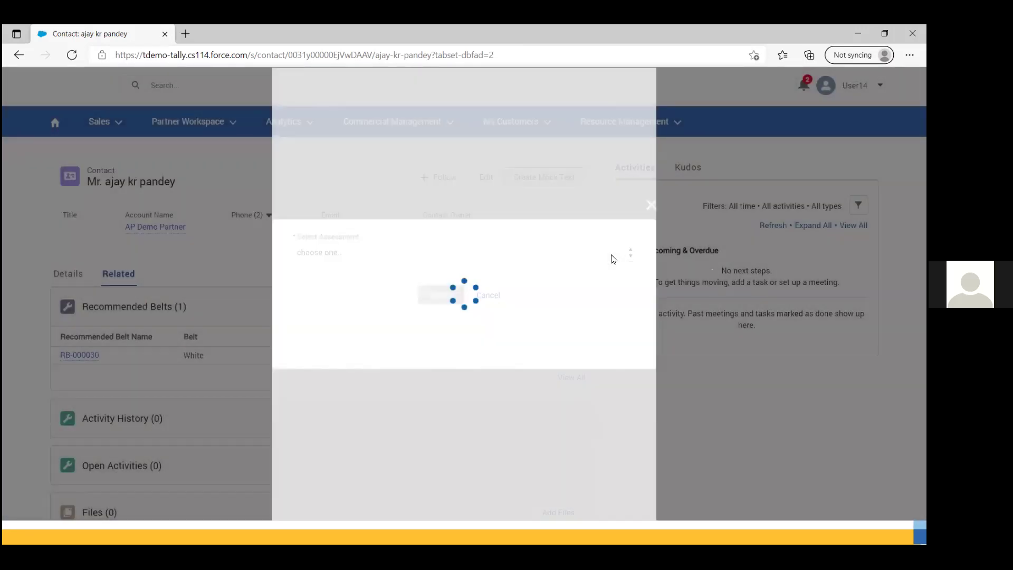
left_click(611, 256)
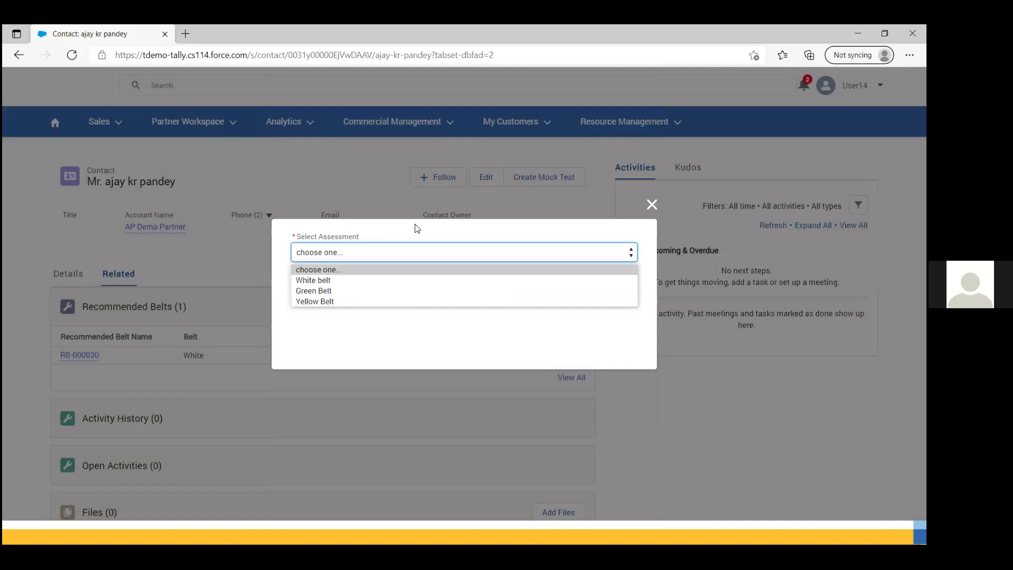
left_click(650, 204)
left_click(650, 205)
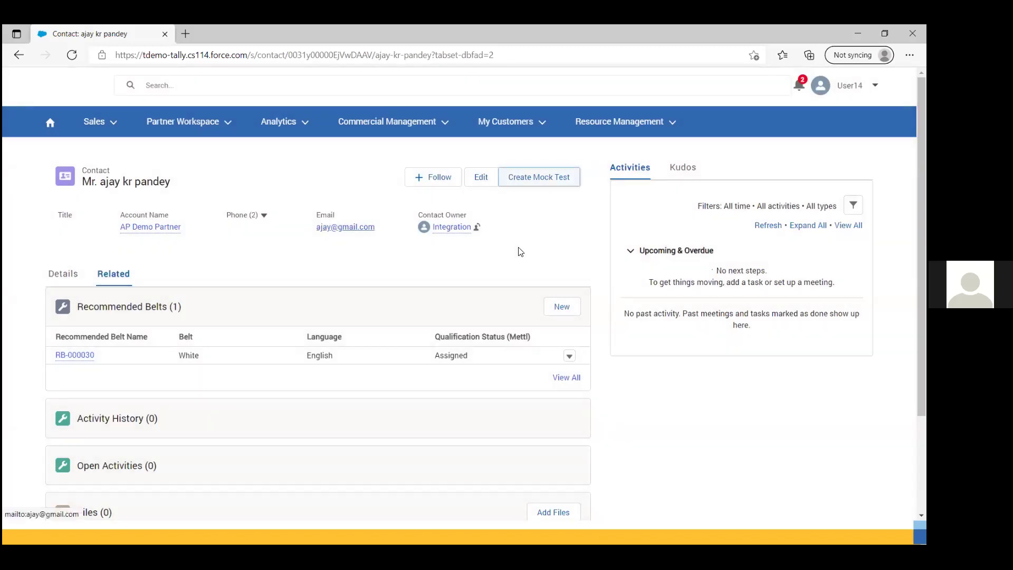
key("alt+Tab")
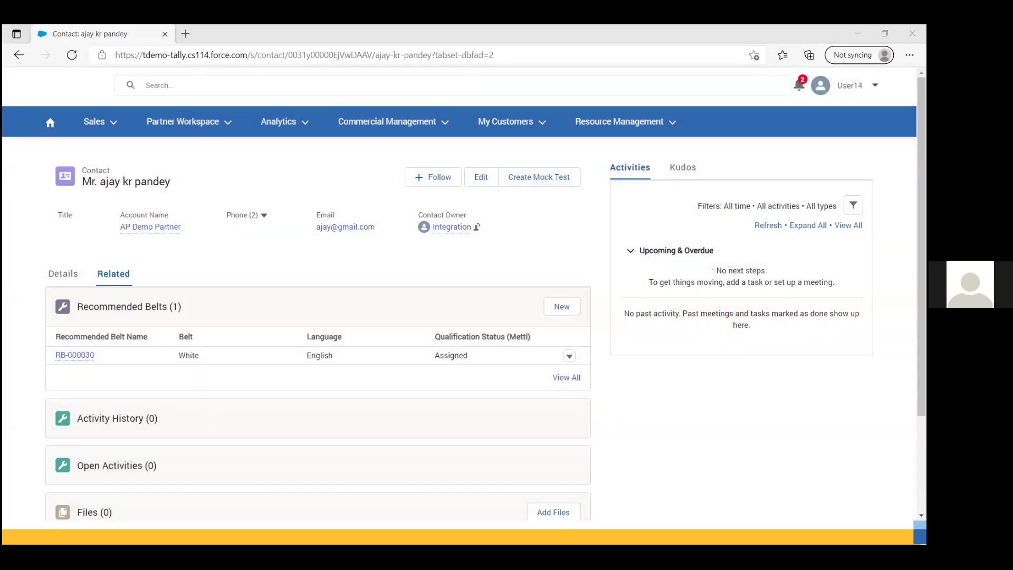
Step: Reveal the summary slide's bullet points, then leave the slideshow for the browser
key("Right")
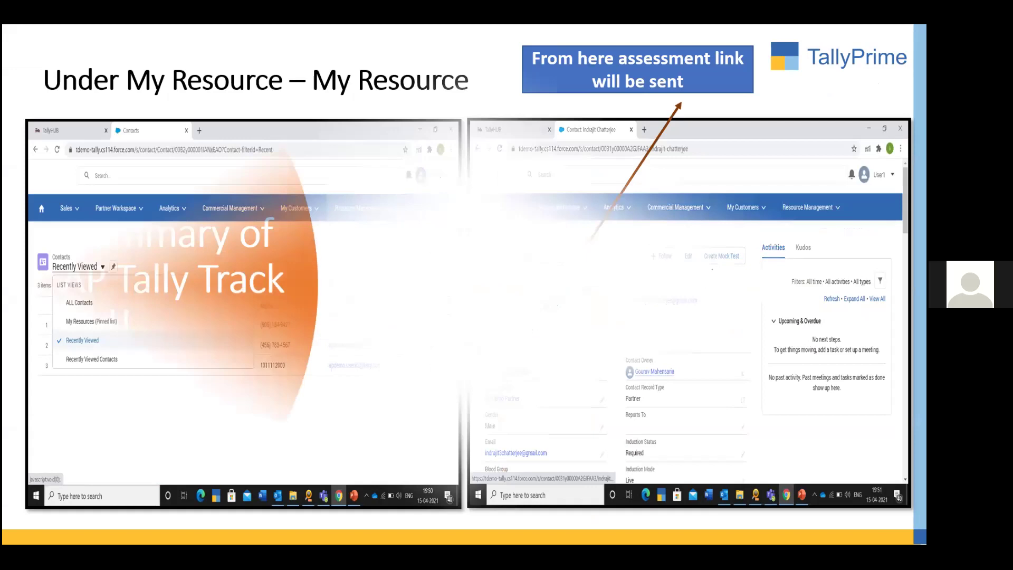
key("Right")
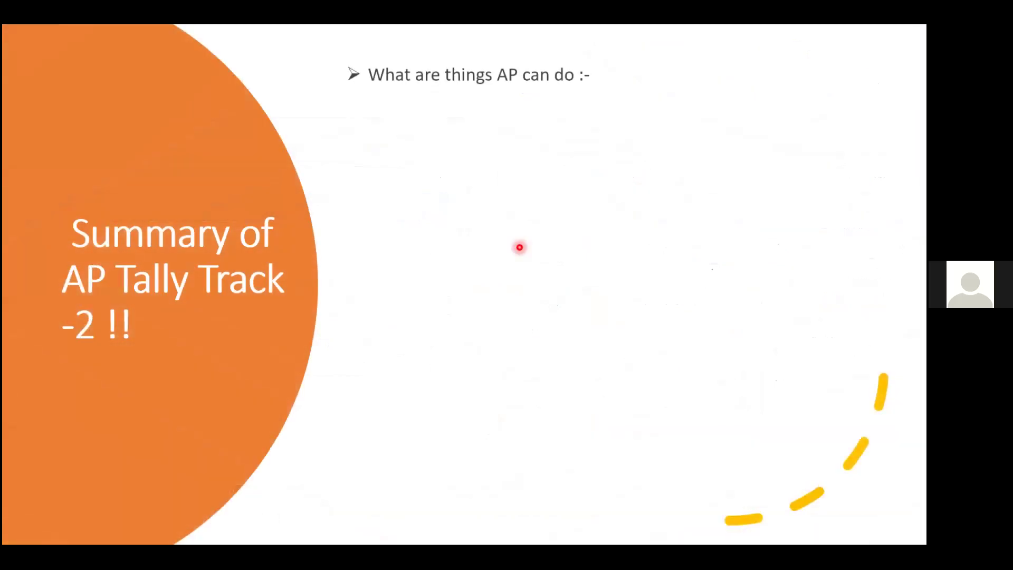
key("Right")
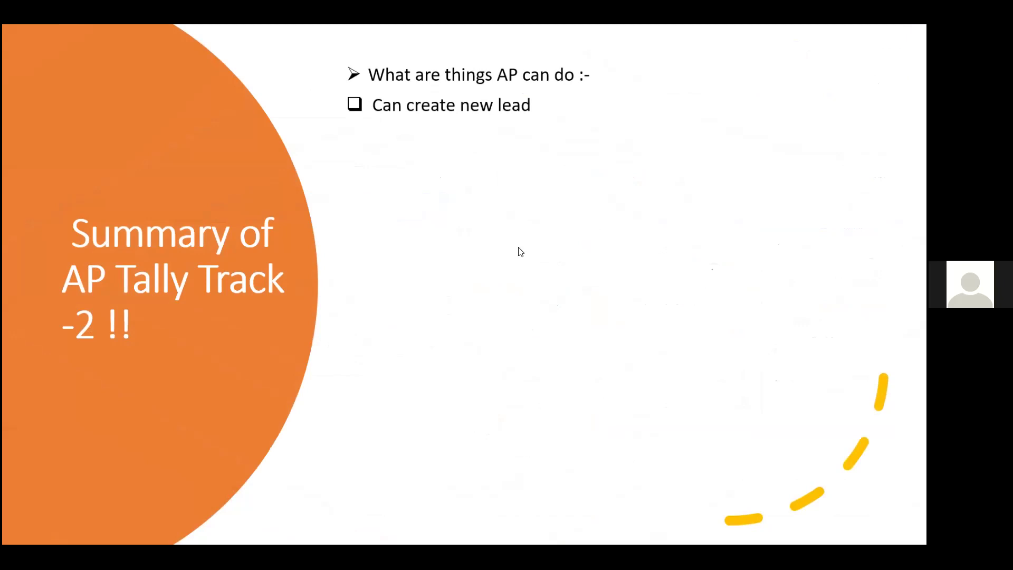
left_click(520, 250)
key("alt+Tab")
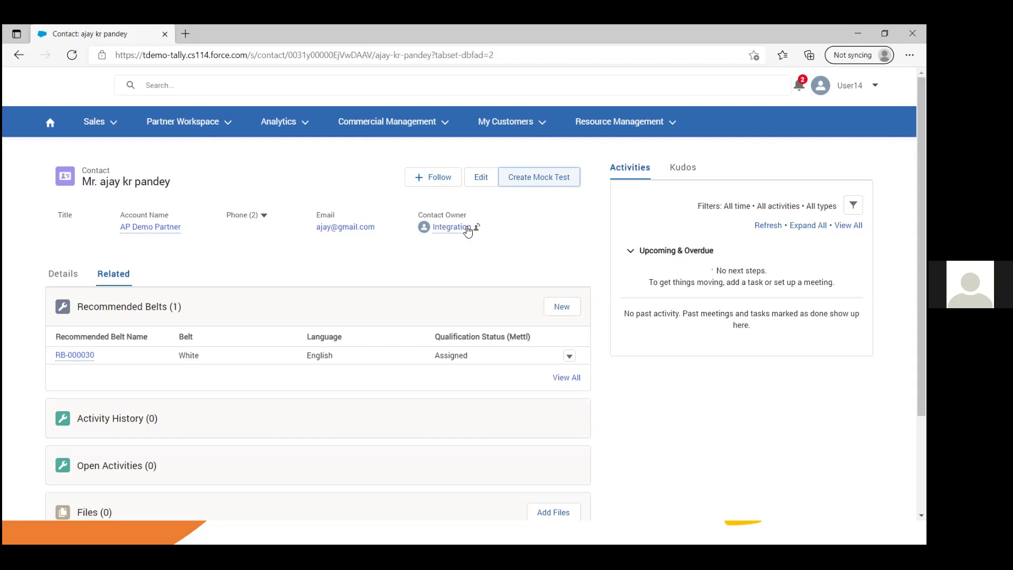
Step: Open the Analytics reports list, then the Partner Workspace dropdown with Partner Query Desk and Merchandise Store
left_click(281, 121)
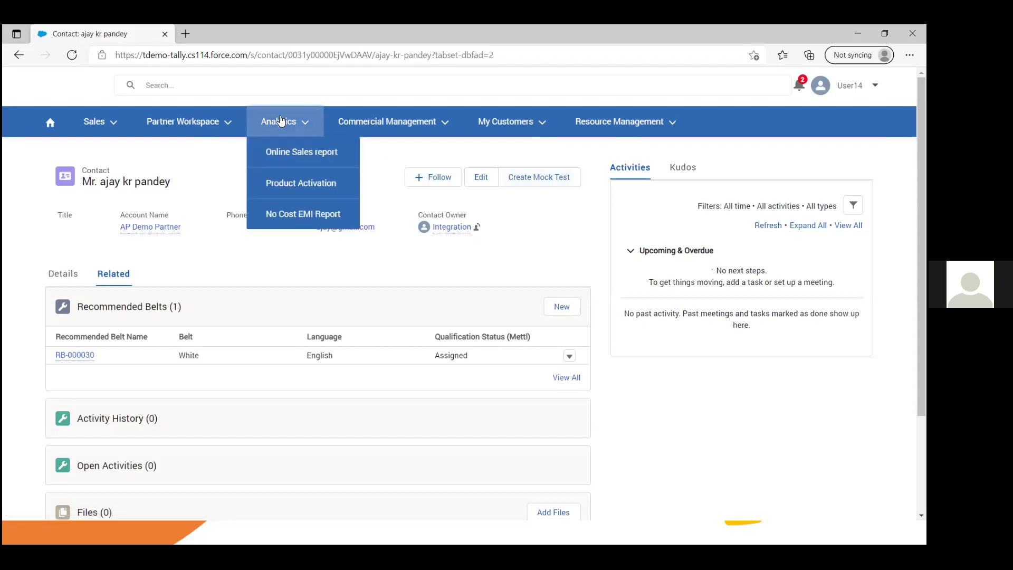
left_click(207, 125)
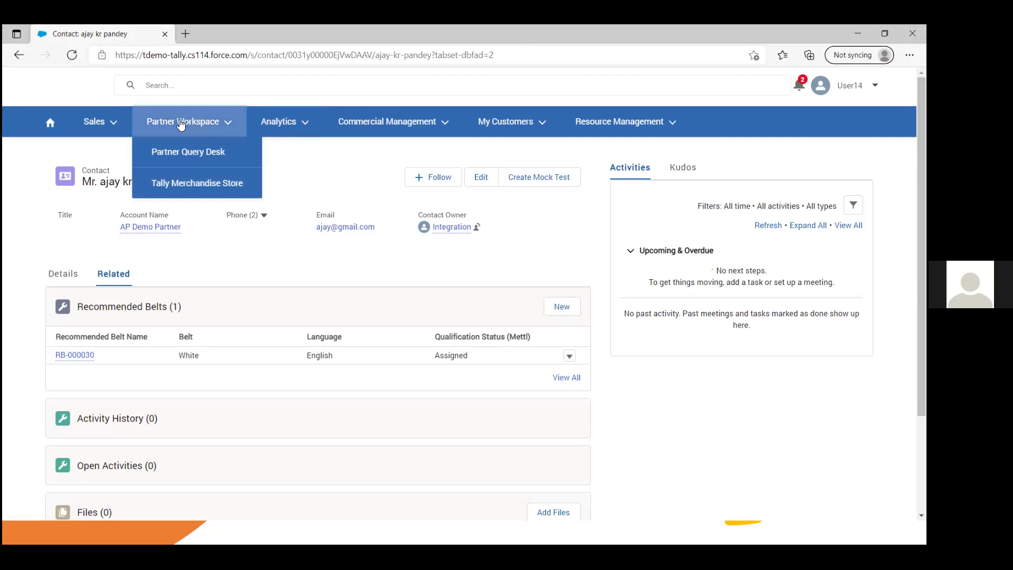
left_click(224, 122)
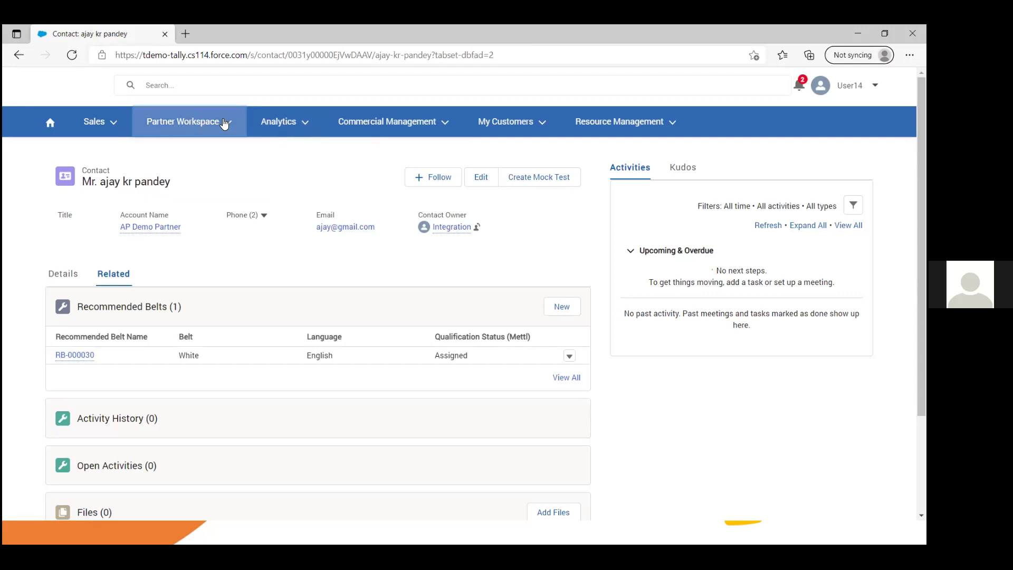
left_click(225, 122)
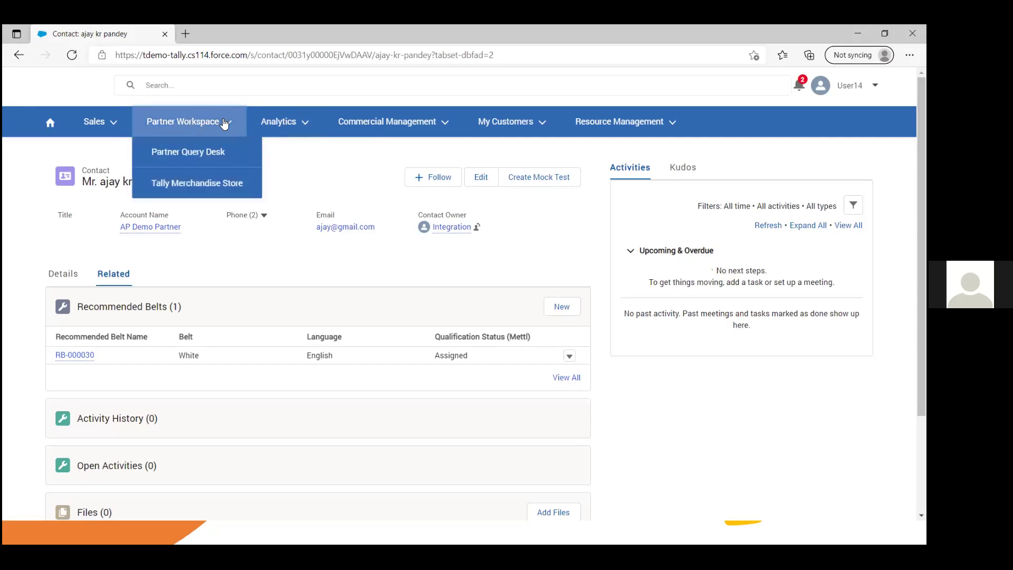
Step: Go to the Partner Query Desk's My Posting page
left_click(200, 156)
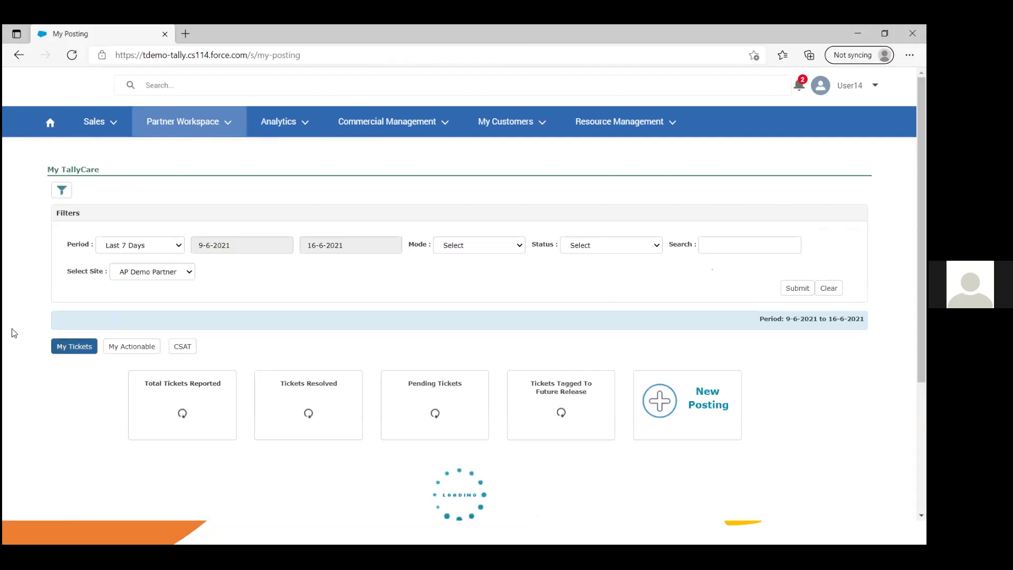
left_click(219, 132)
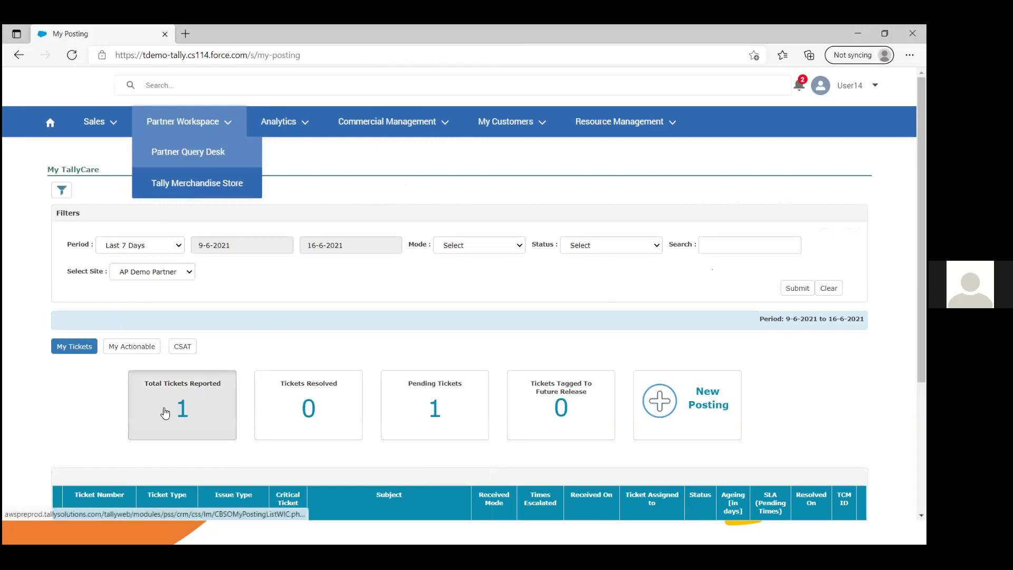
left_click(384, 267)
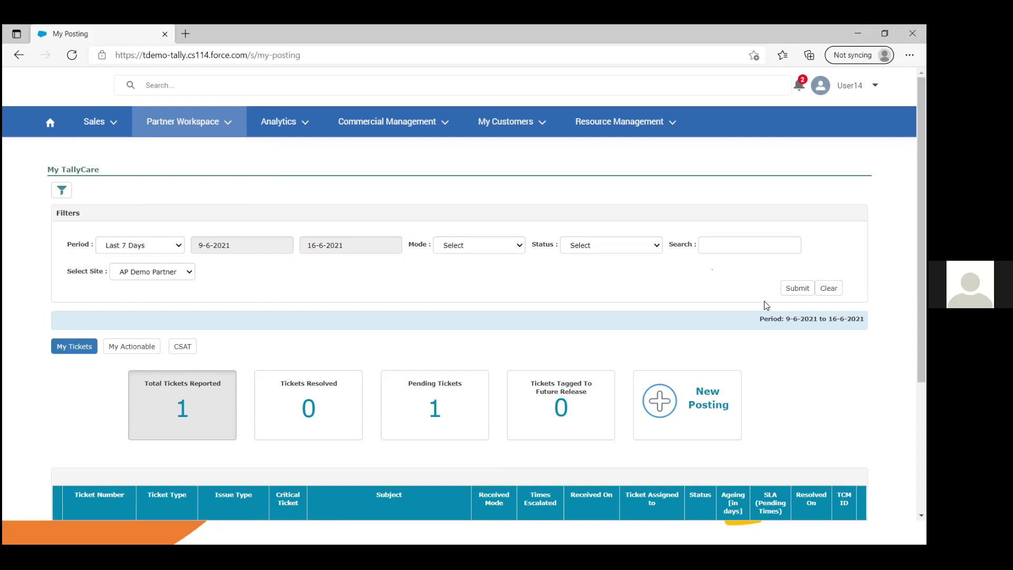
Step: Scroll the ticket summary: 1 reported, 0 resolved, 1 pending for 9-6-2021 to 16-6-2021
scroll(865, 519, "down", 1)
scroll(865, 519, "down", 1)
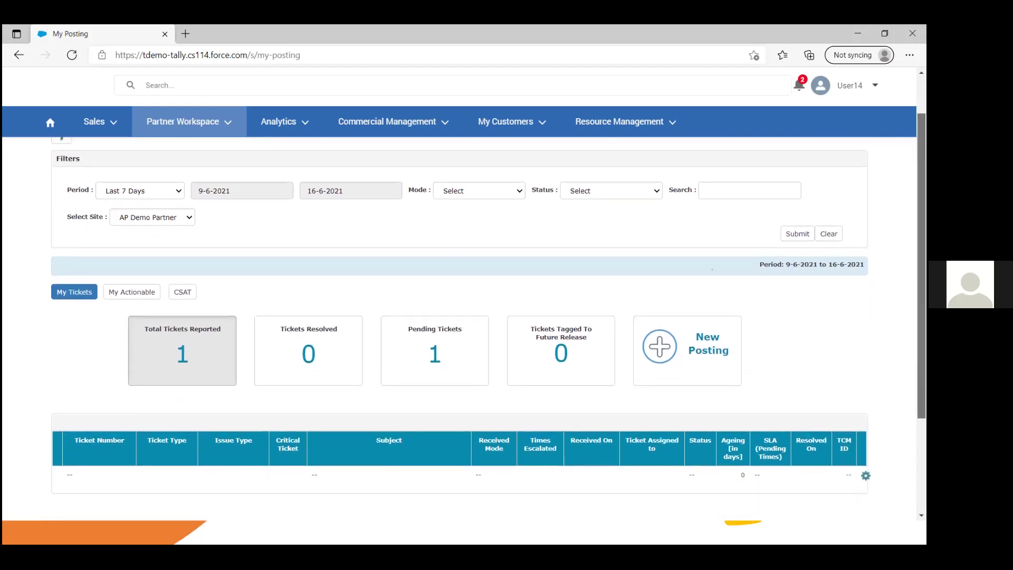
scroll(866, 519, "up", 1)
scroll(459, 338, "down", 1)
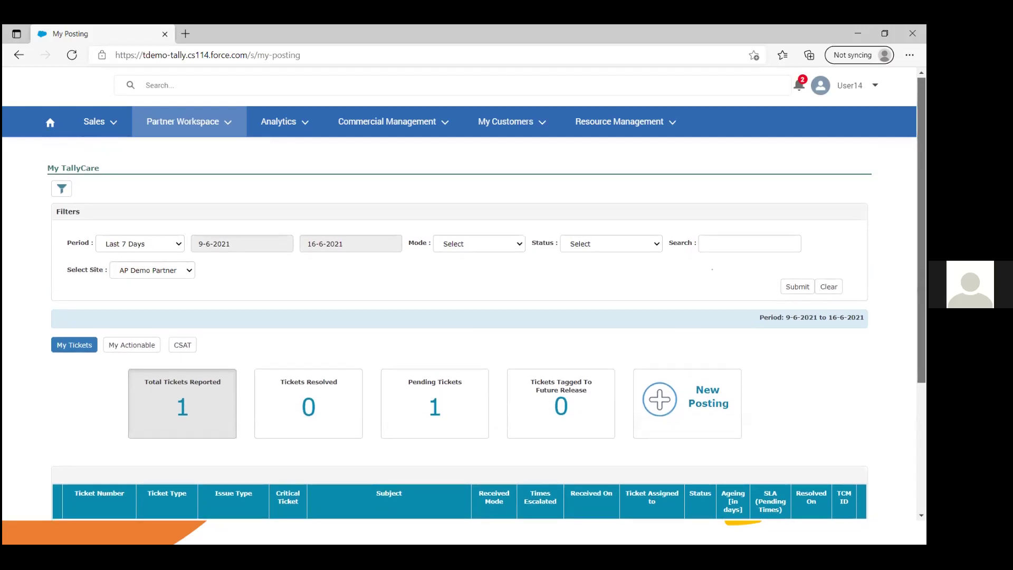
scroll(459, 338, "down", 1)
scroll(460, 338, "up", 1)
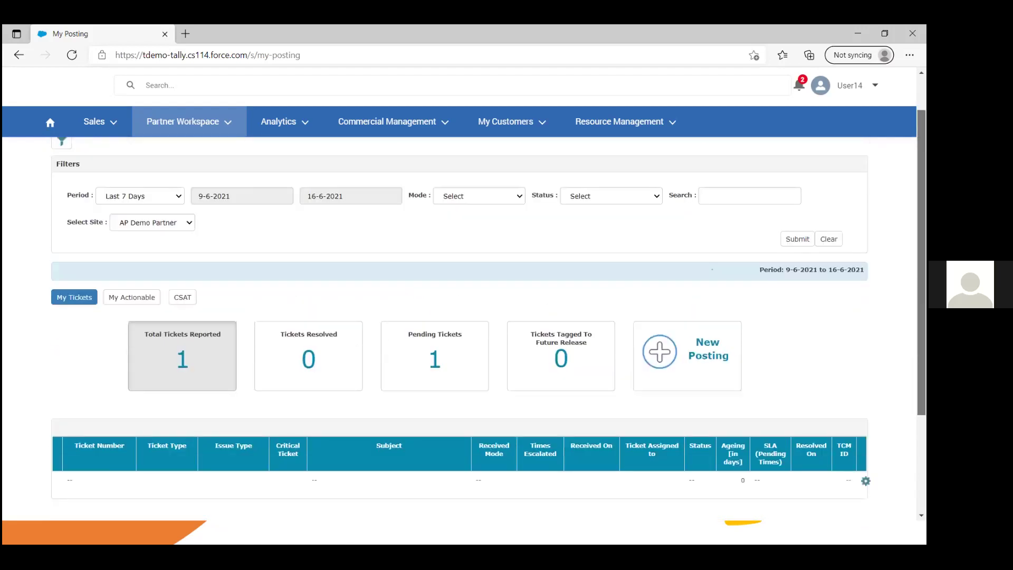
scroll(459, 327, "down", 2)
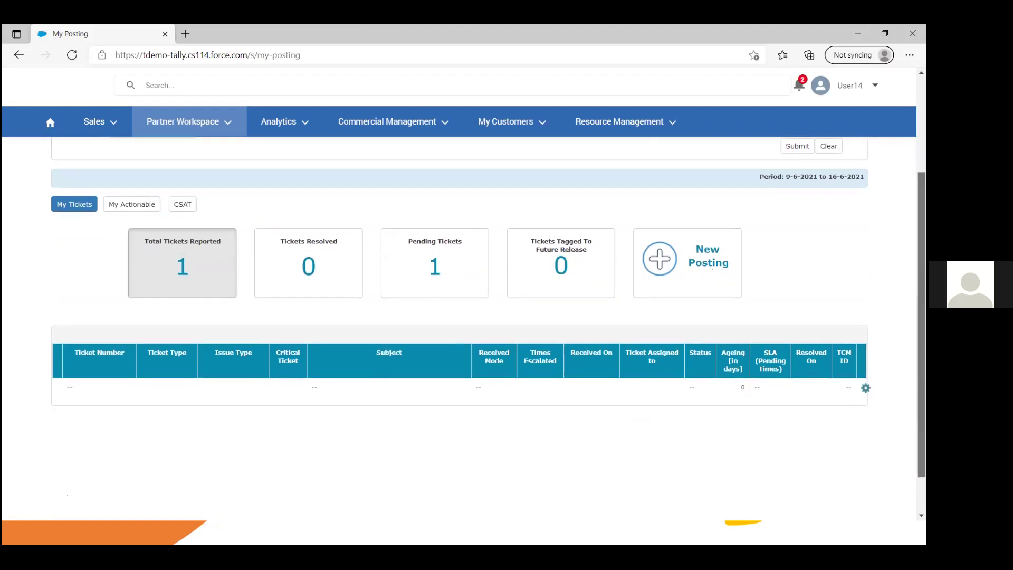
scroll(459, 328, "up", 2)
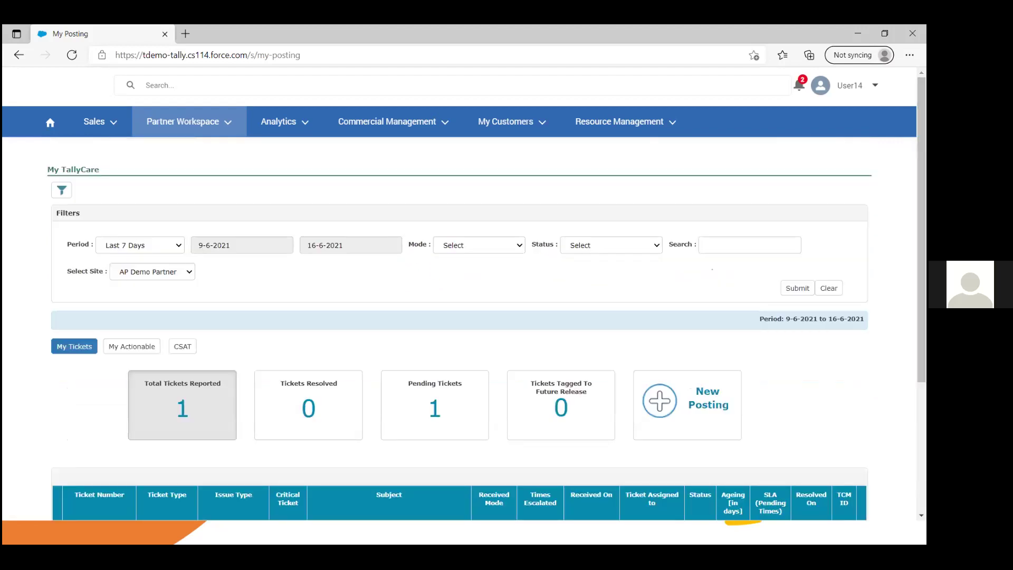
scroll(460, 327, "down", 2)
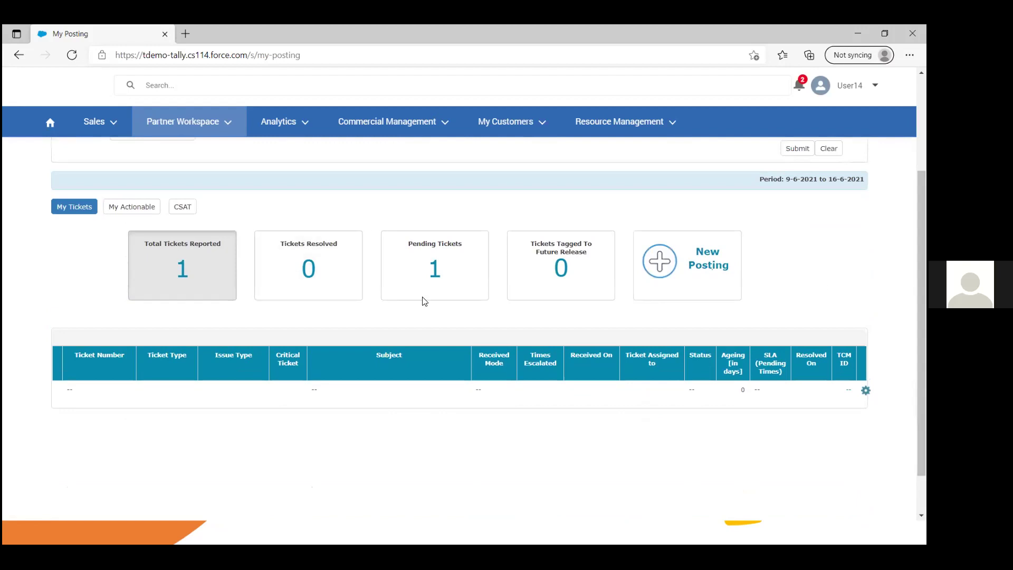
left_click(708, 247)
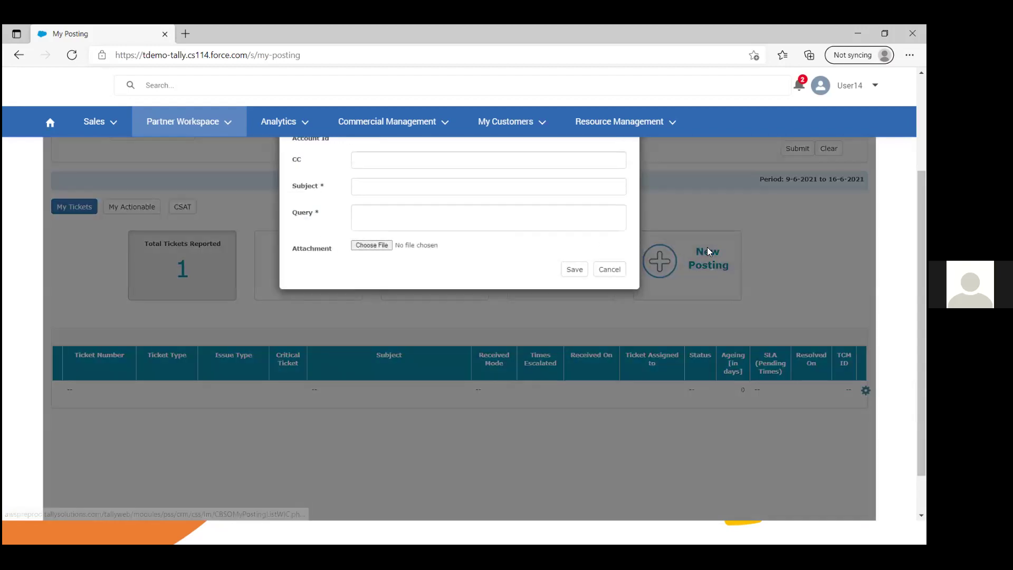
left_click_drag(921, 264, 922, 182)
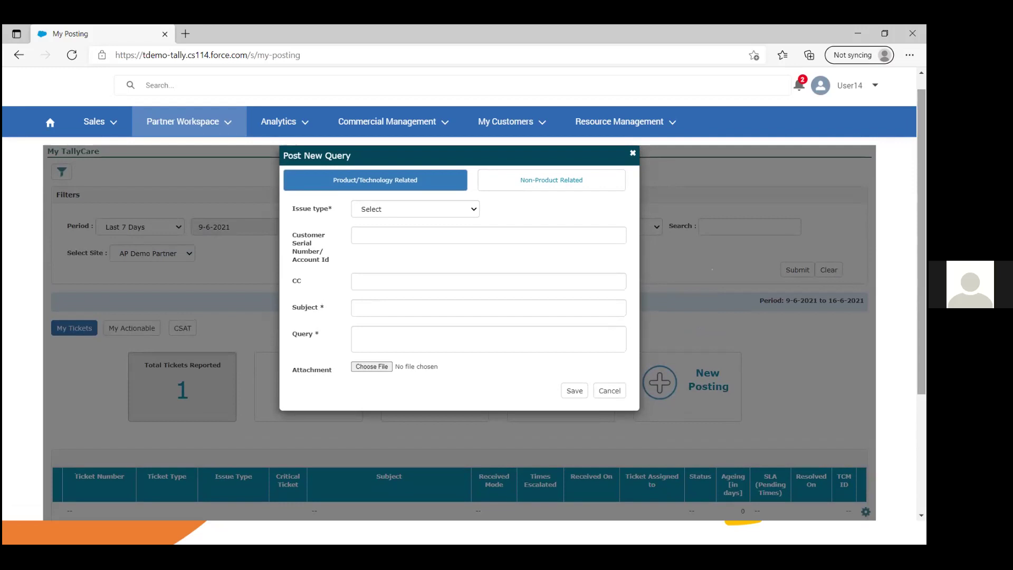
left_click(570, 179)
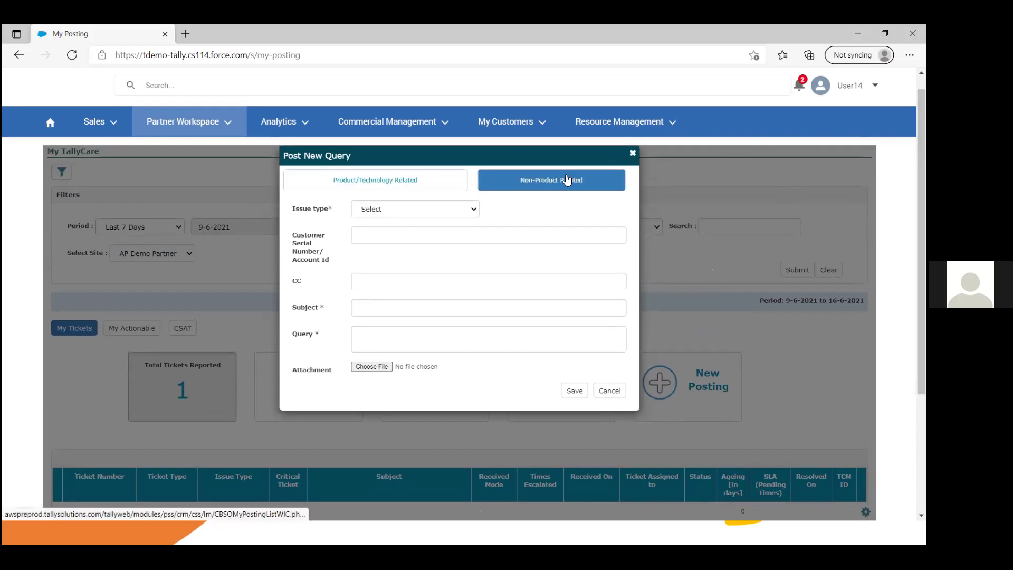
left_click(407, 181)
left_click(446, 214)
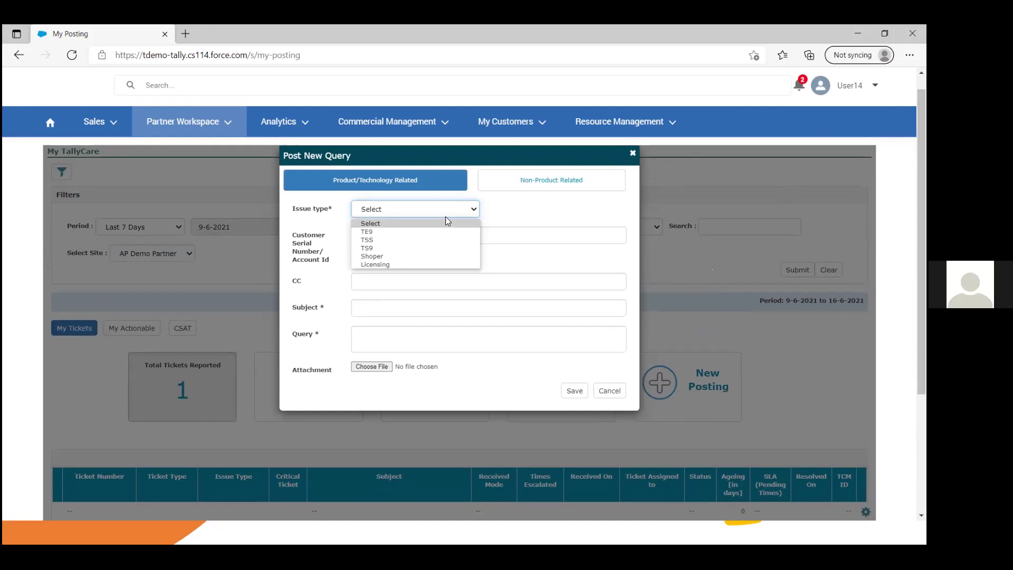
left_click(383, 232)
left_click(413, 234)
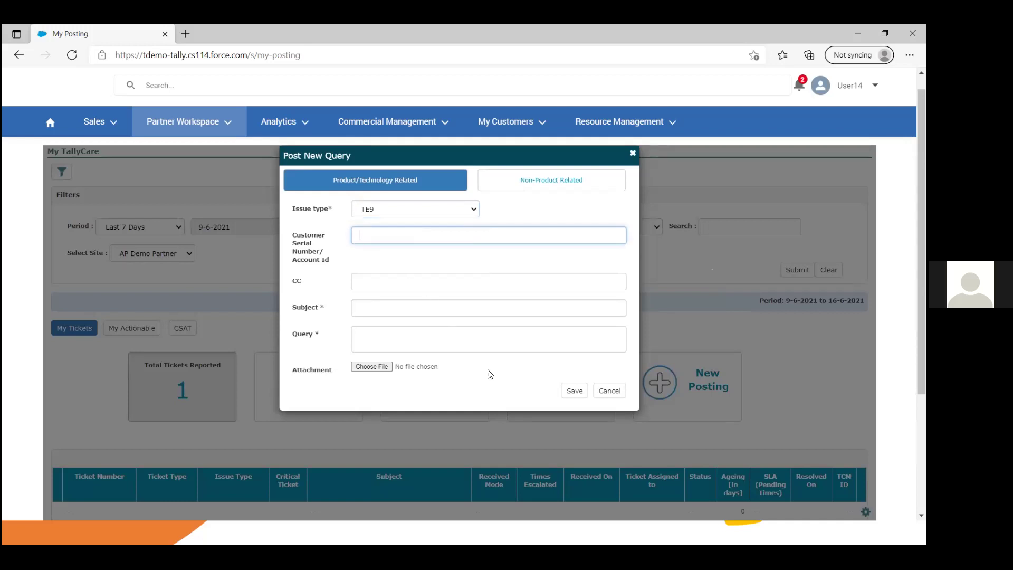
left_click(633, 155)
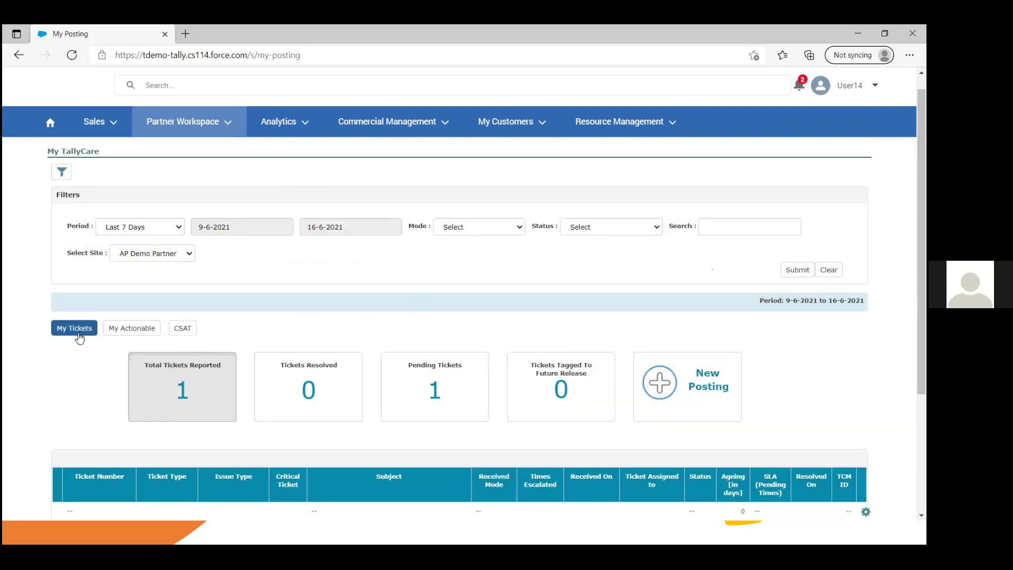
Step: Scroll down through the My TallyCare ticket page
scroll(789, 222, "down", 3)
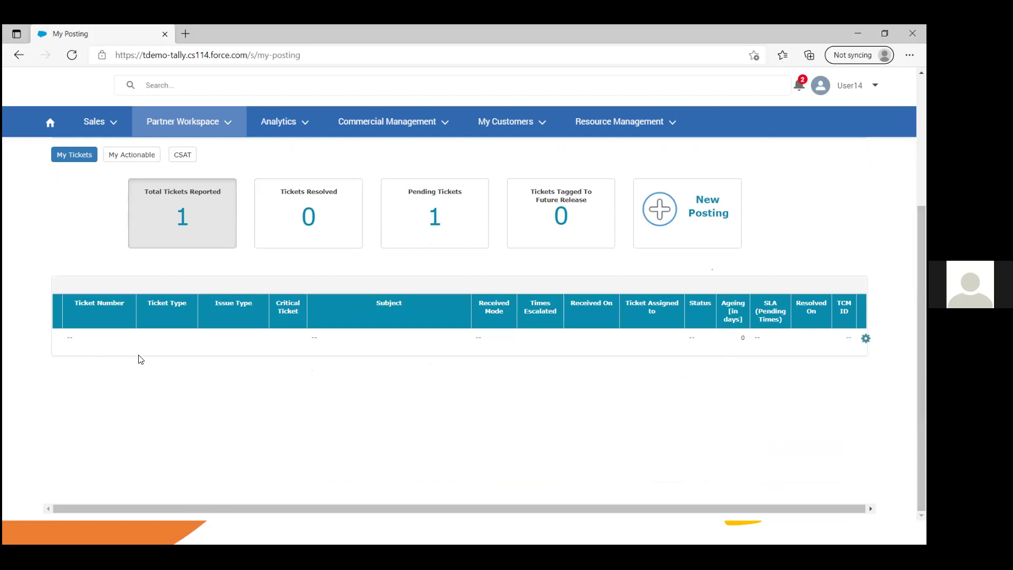
left_click_drag(922, 381, 922, 365)
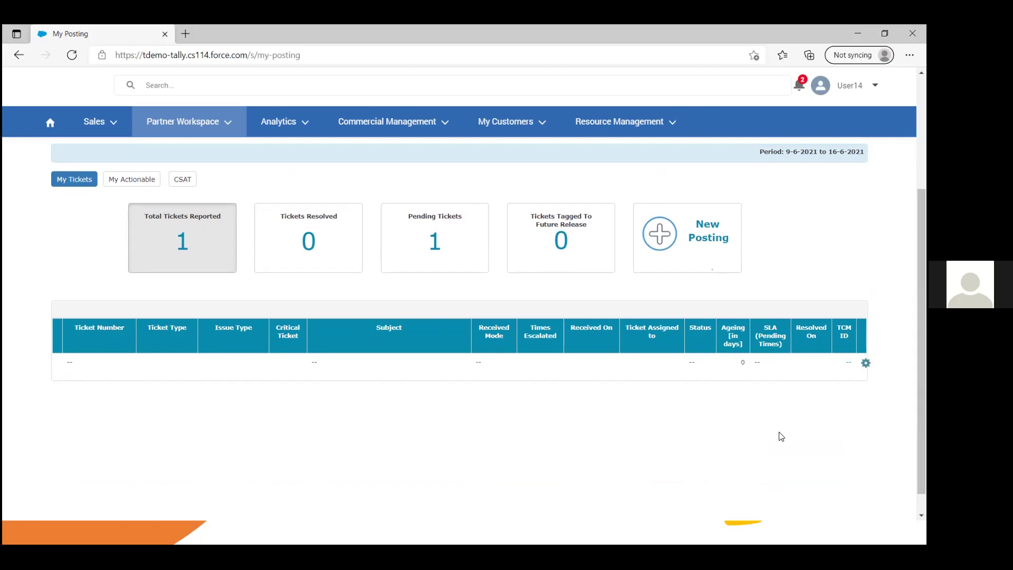
left_click_drag(922, 341, 922, 244)
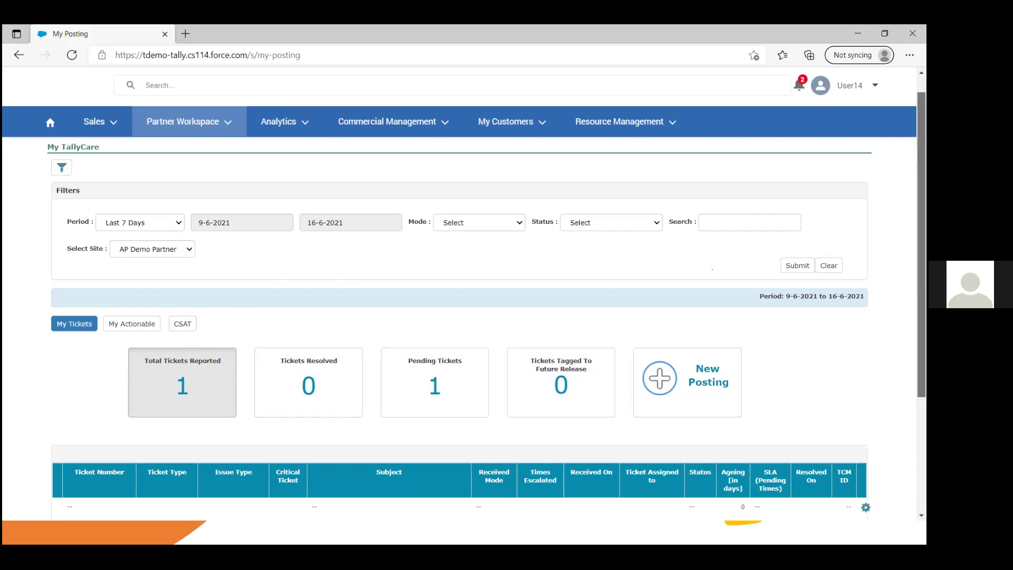
scroll(485, 307, "down", 1)
left_click_drag(921, 264, 922, 227)
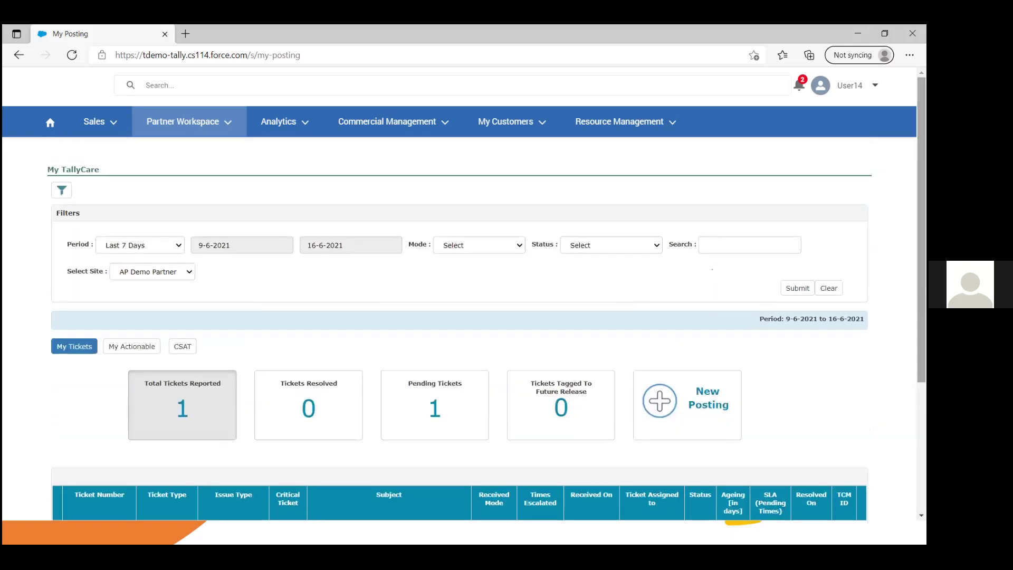
Step: Open the Tally Merchandise Store (unreachable tally.offineeds.com), then return to the My Posting tab
mouse_move(166, 138)
left_click(196, 131)
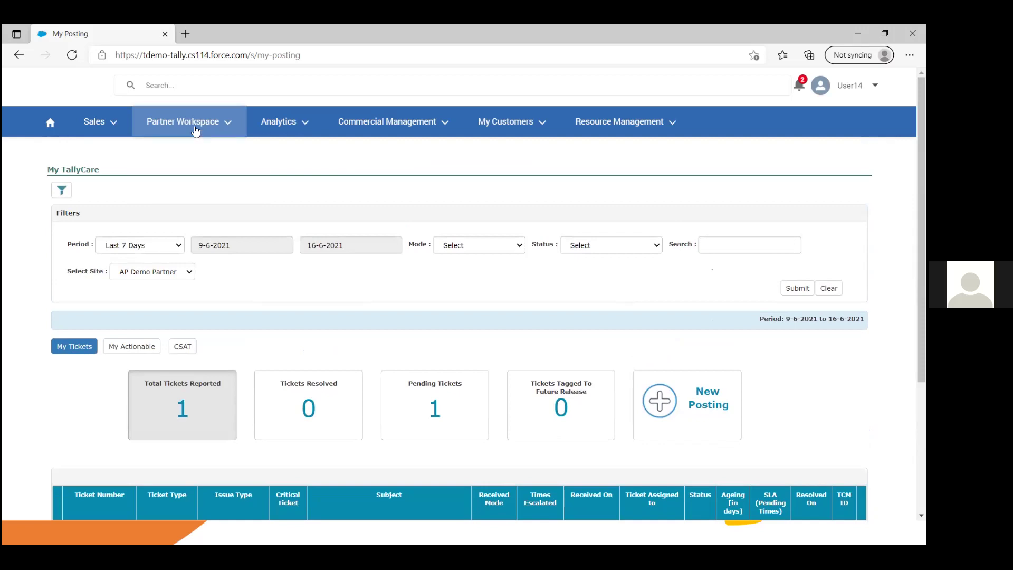
left_click(195, 131)
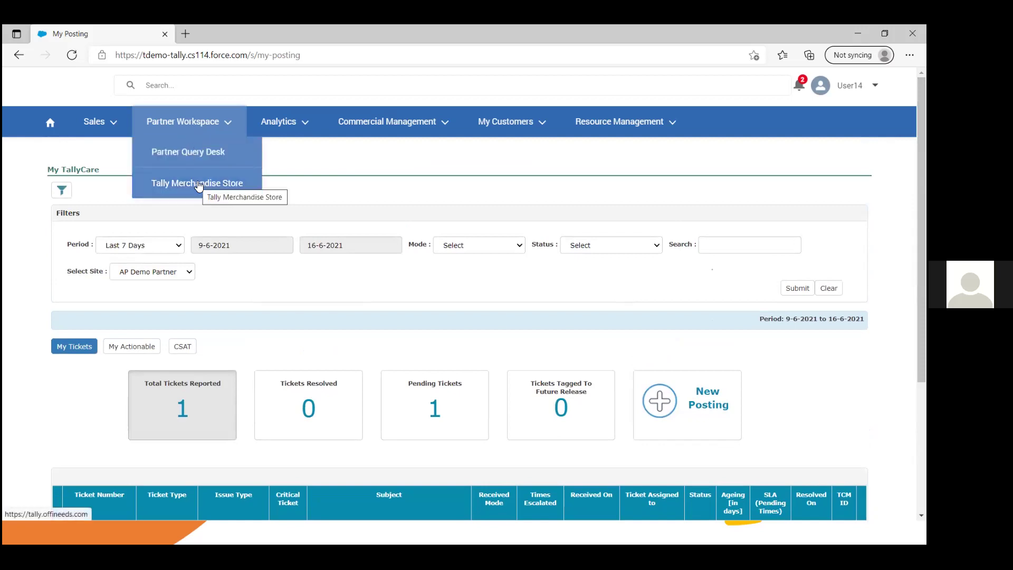
left_click(197, 182)
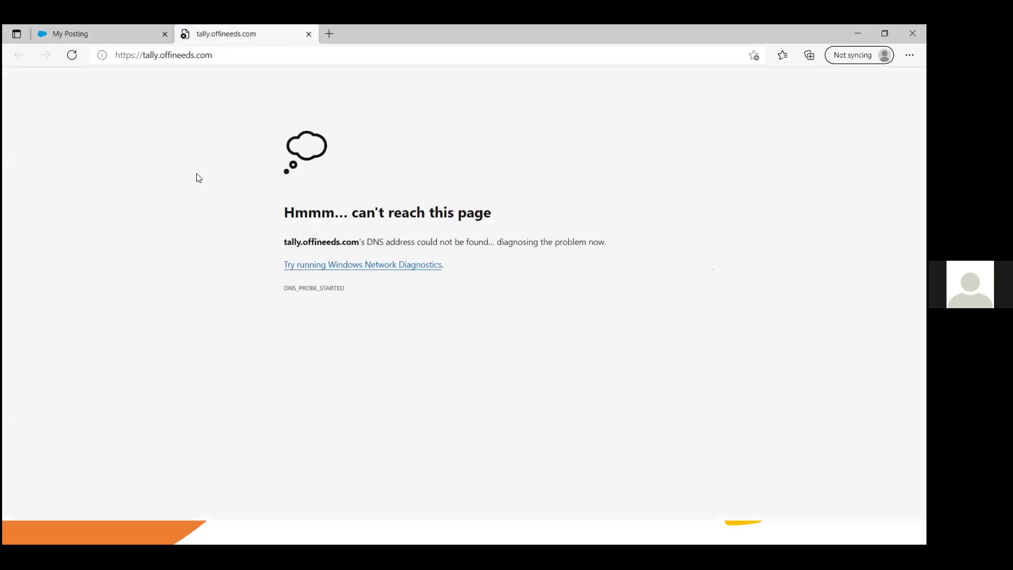
left_click(104, 39)
left_click(186, 123)
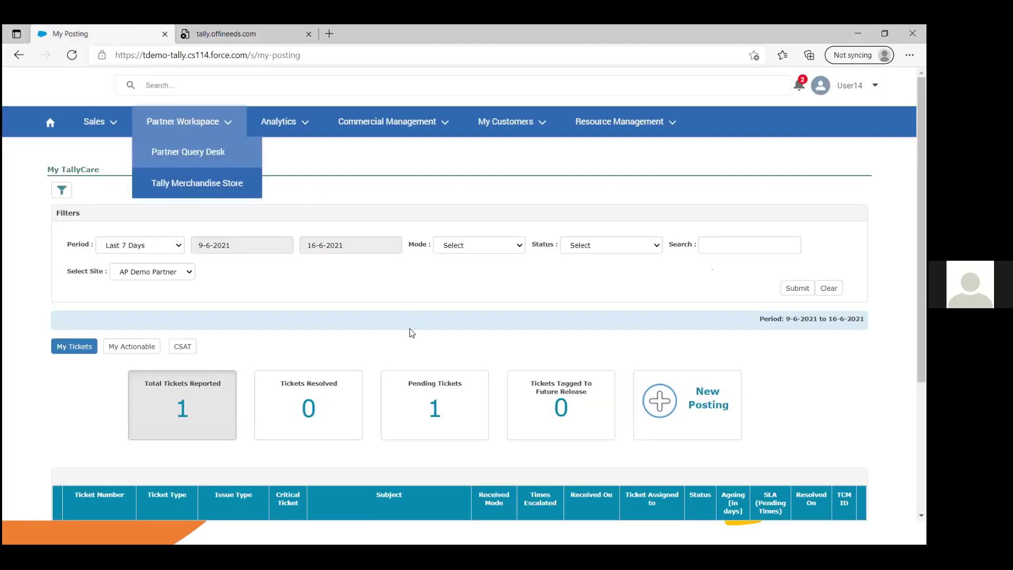
key("alt+Tab")
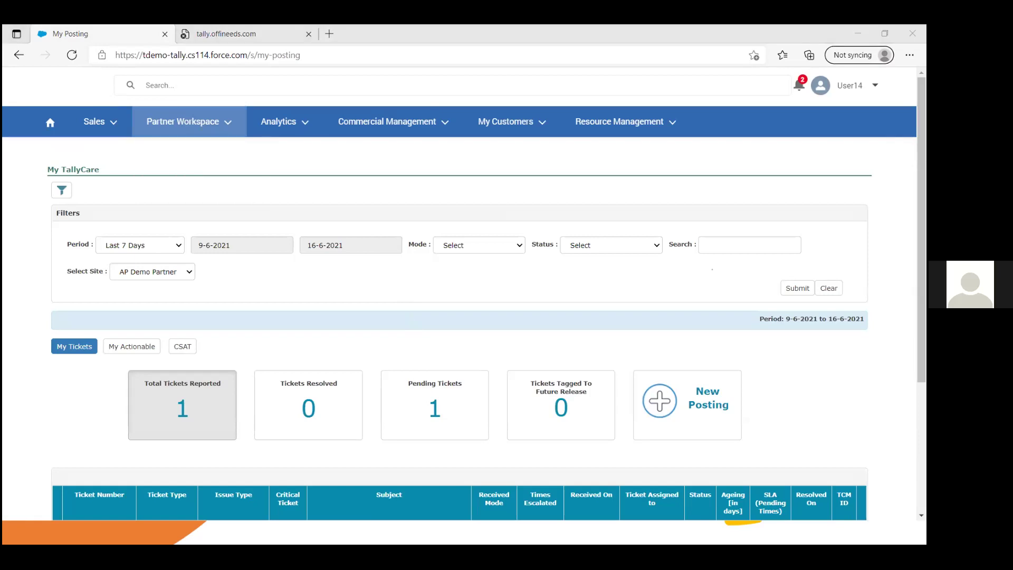